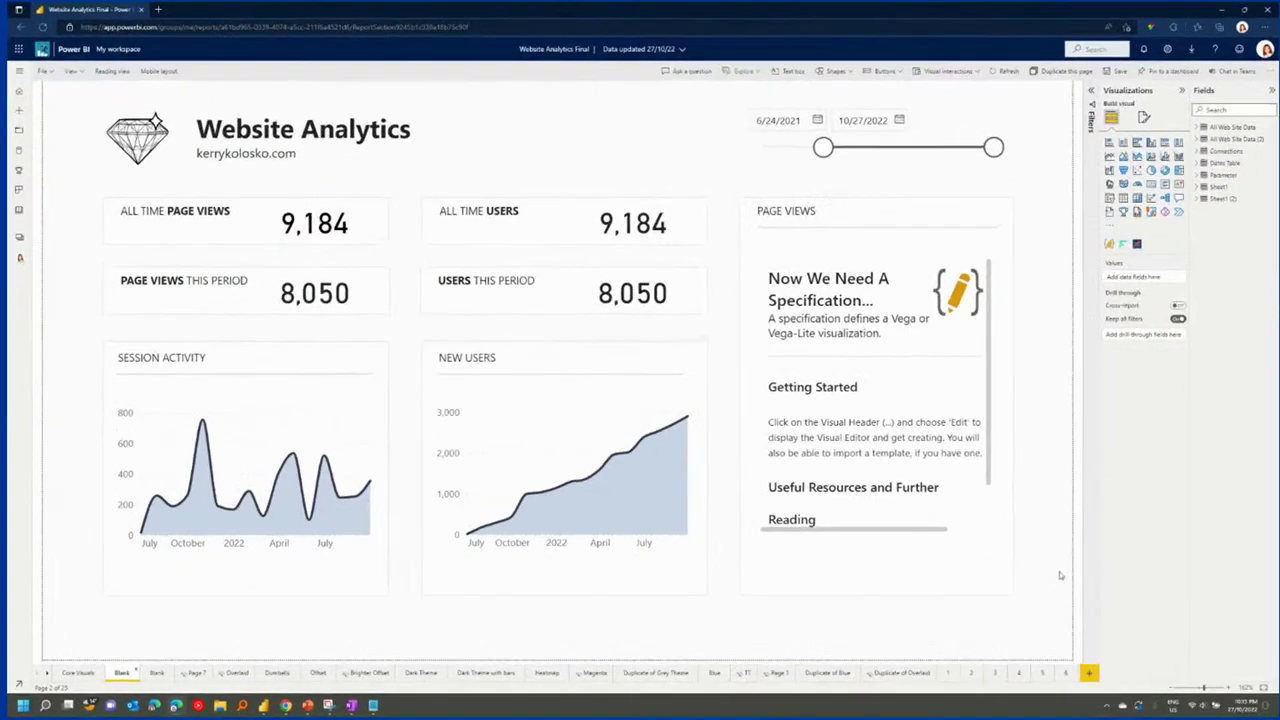
Open the empty Page Views visual on the report page for editing.
left_click(929, 264)
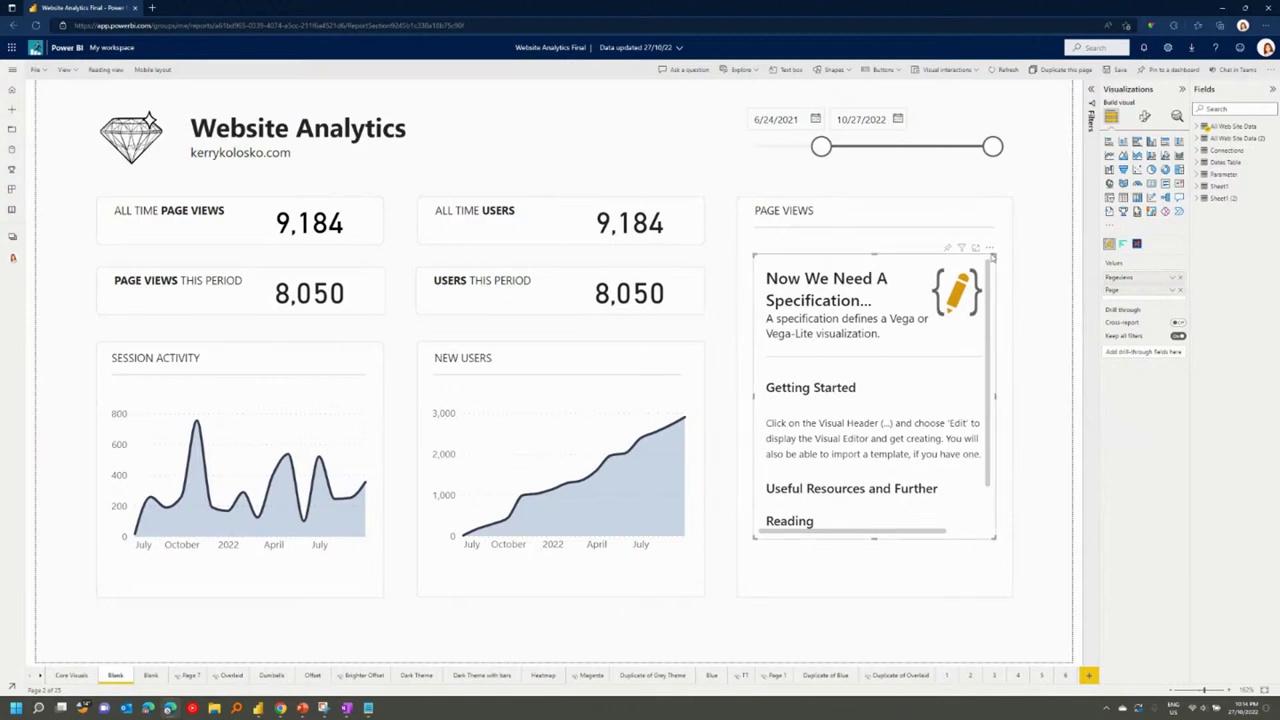
left_click(989, 247)
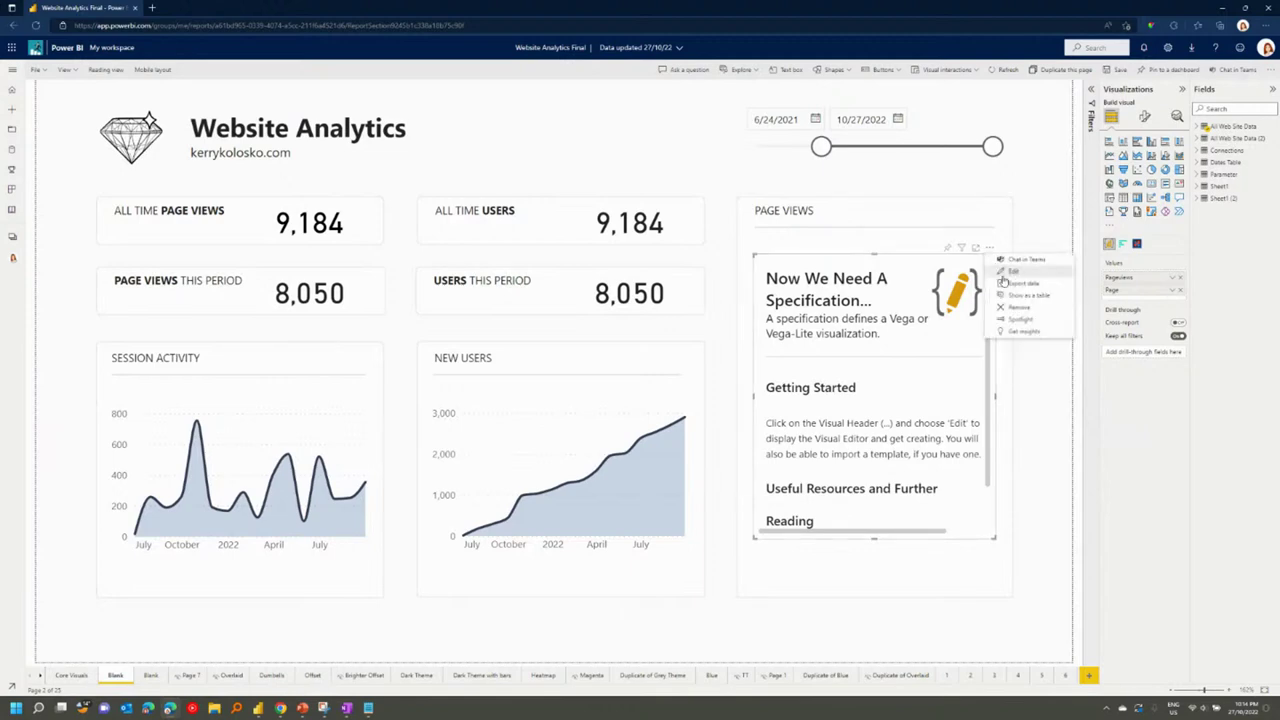
left_click(1005, 272)
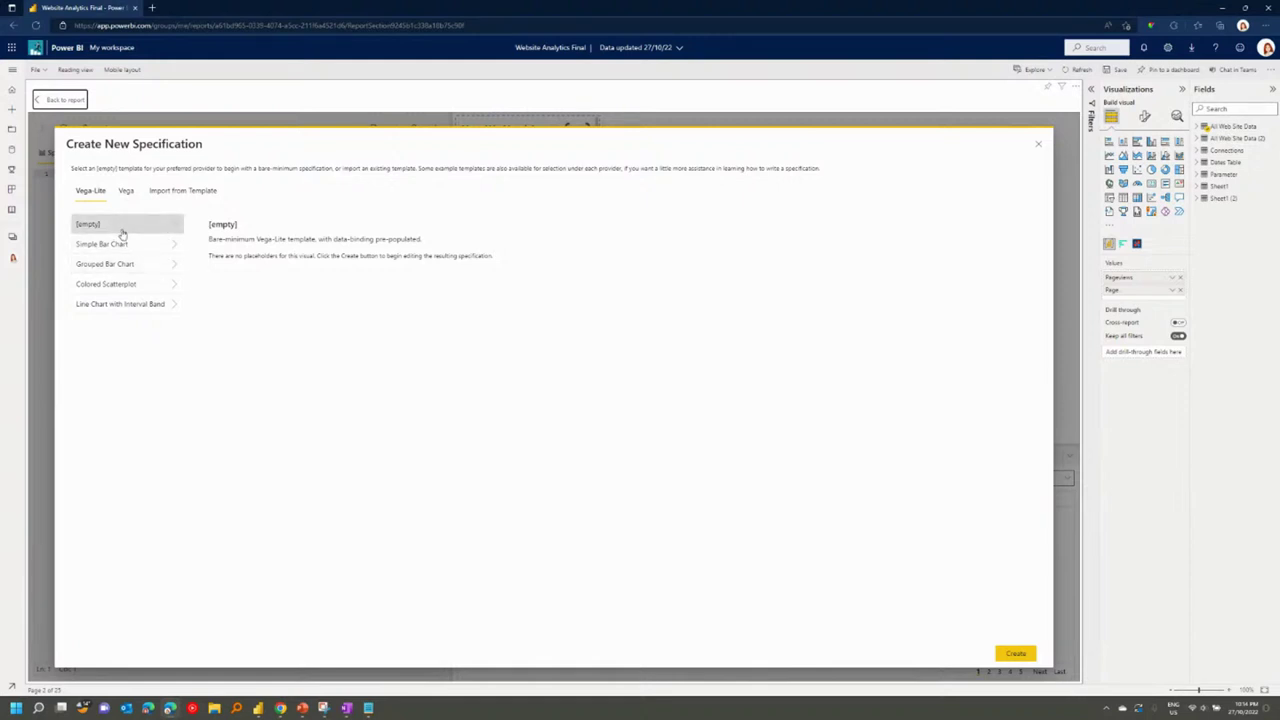
Look through the available specification templates and create a new Vega-Lite specification from the [empty] one.
left_click(207, 196)
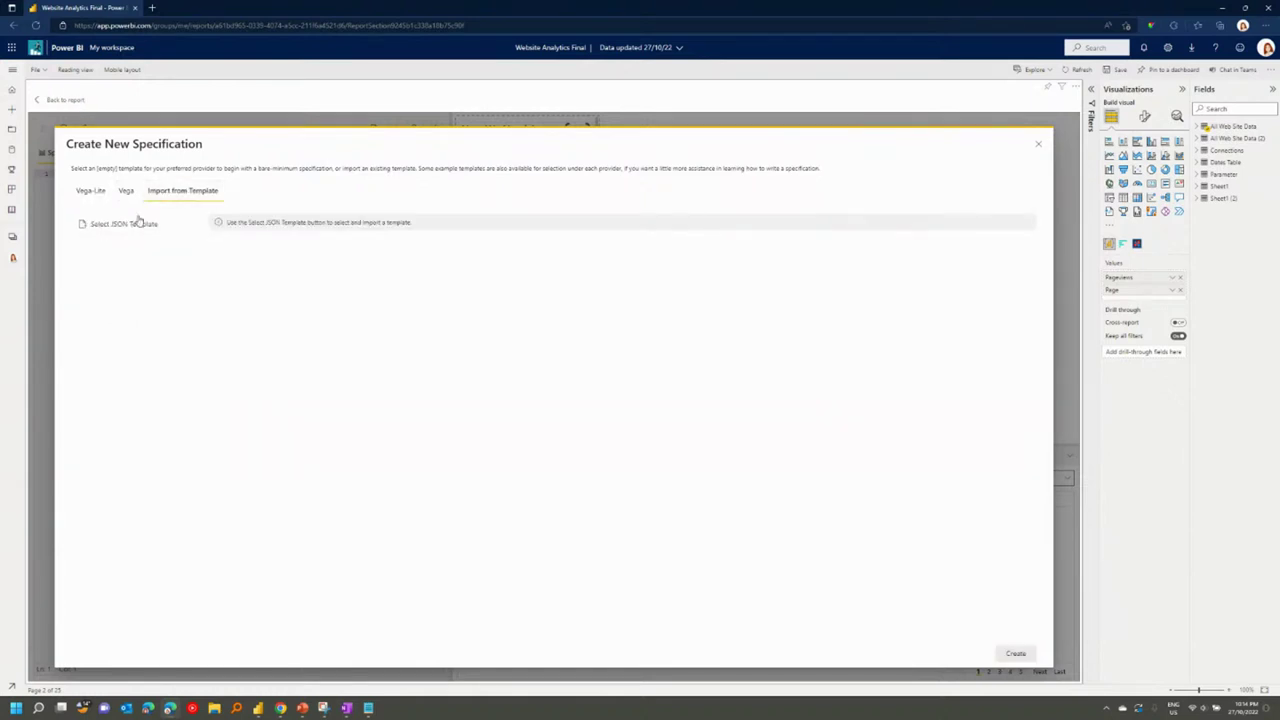
left_click(98, 192)
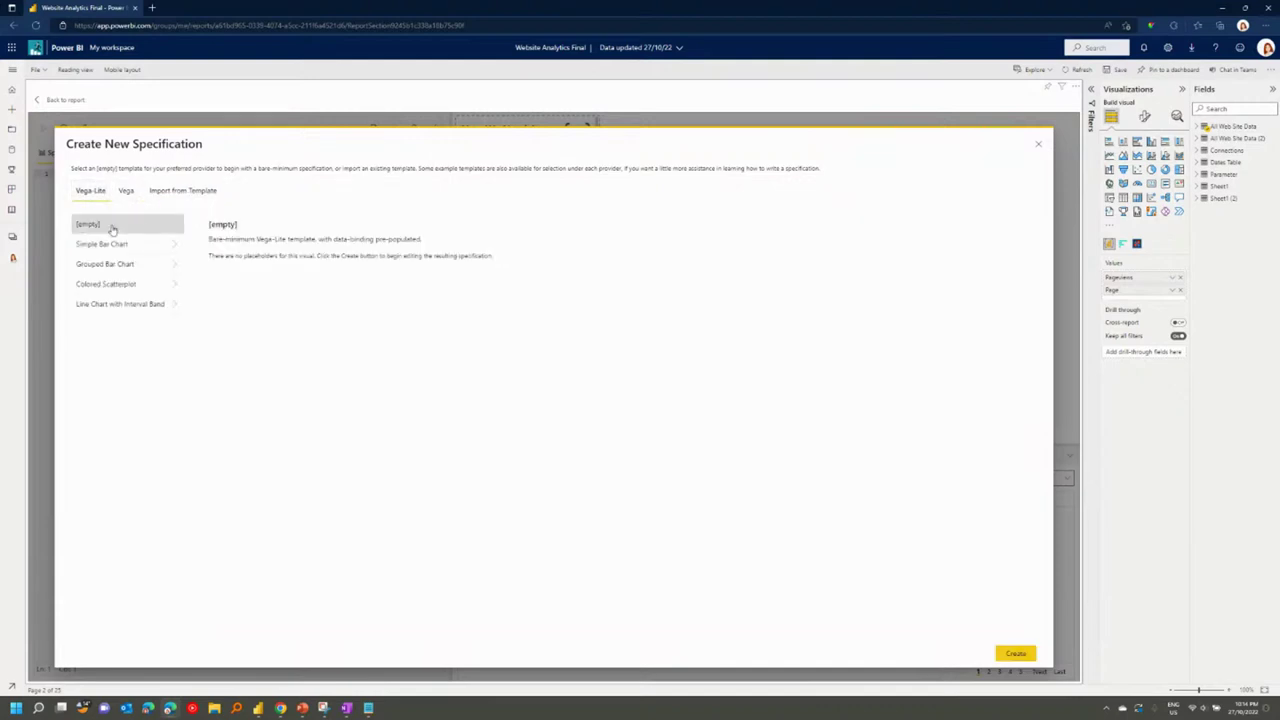
left_click(118, 250)
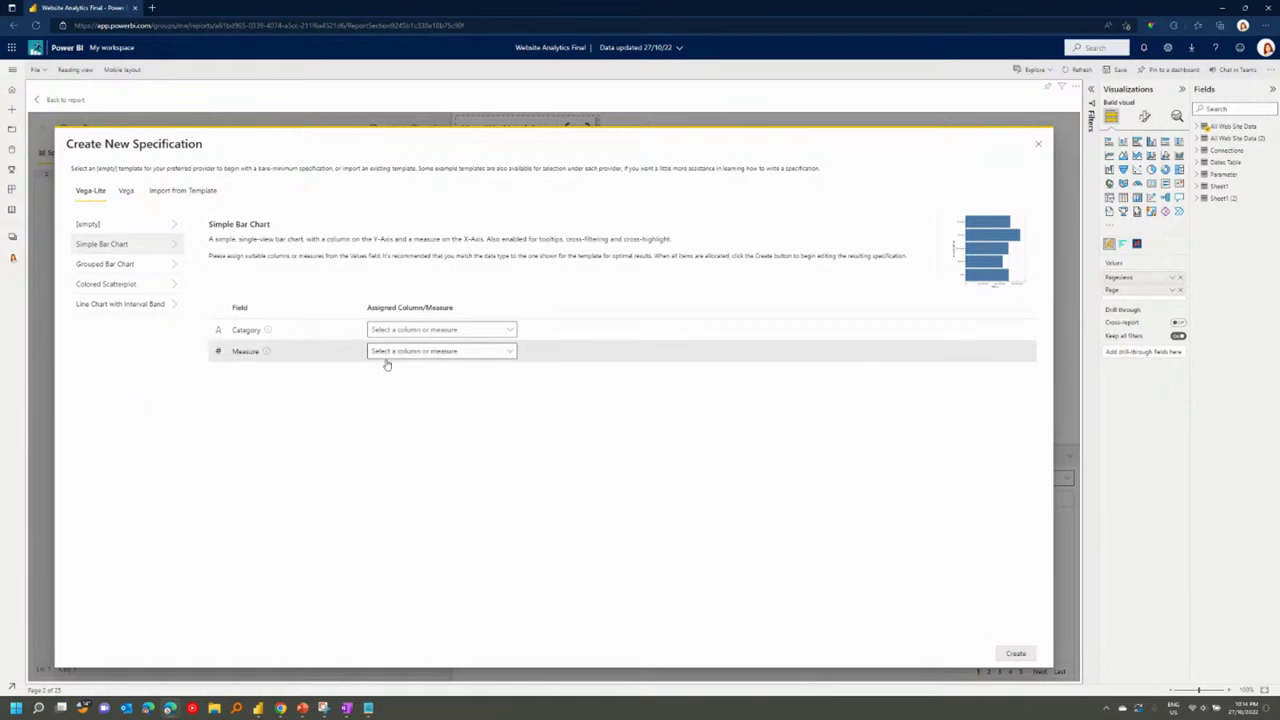
left_click(90, 225)
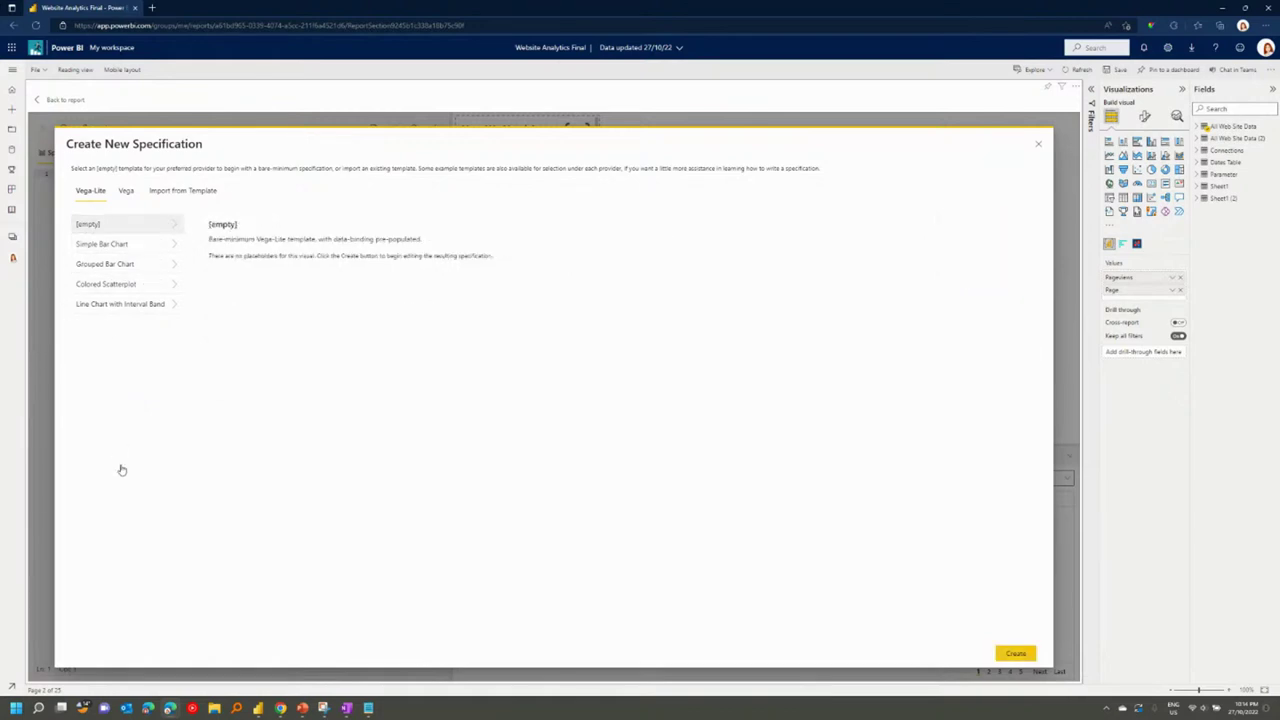
left_click(1003, 659)
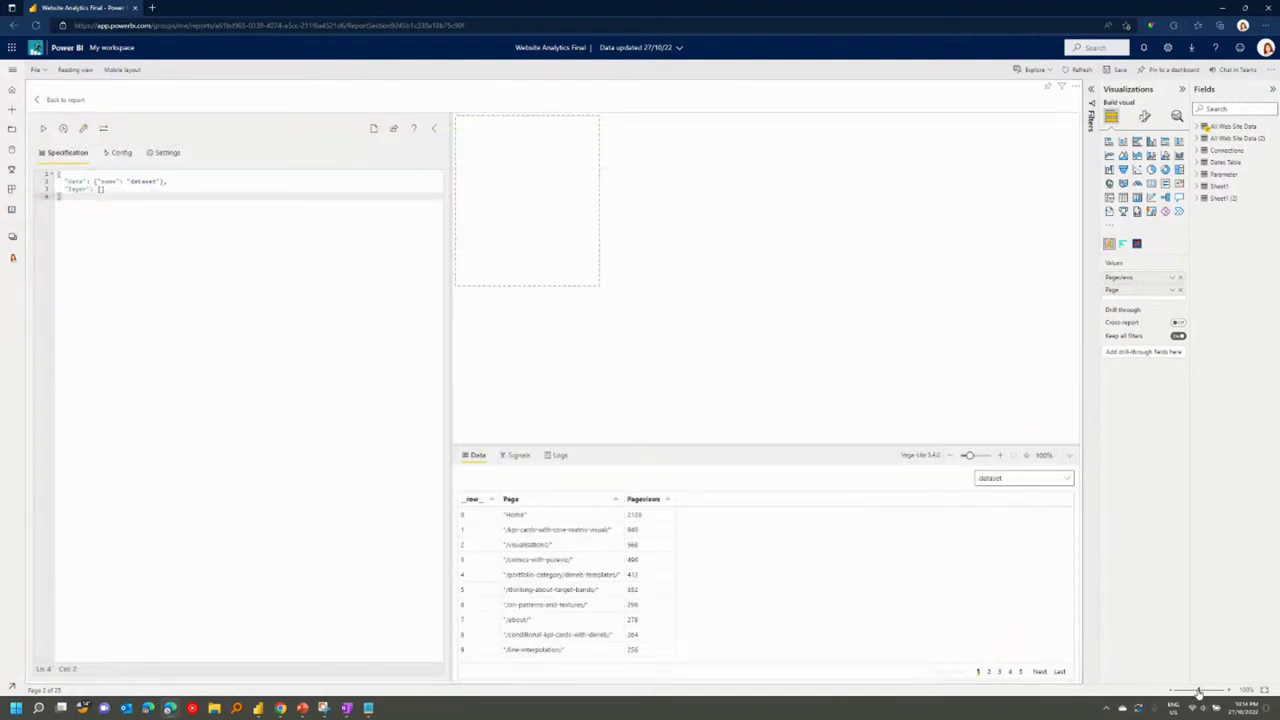
Enlarge the visual editor and narrow the code pane to give the chart preview more room.
left_click_drag(1201, 692, 1208, 693)
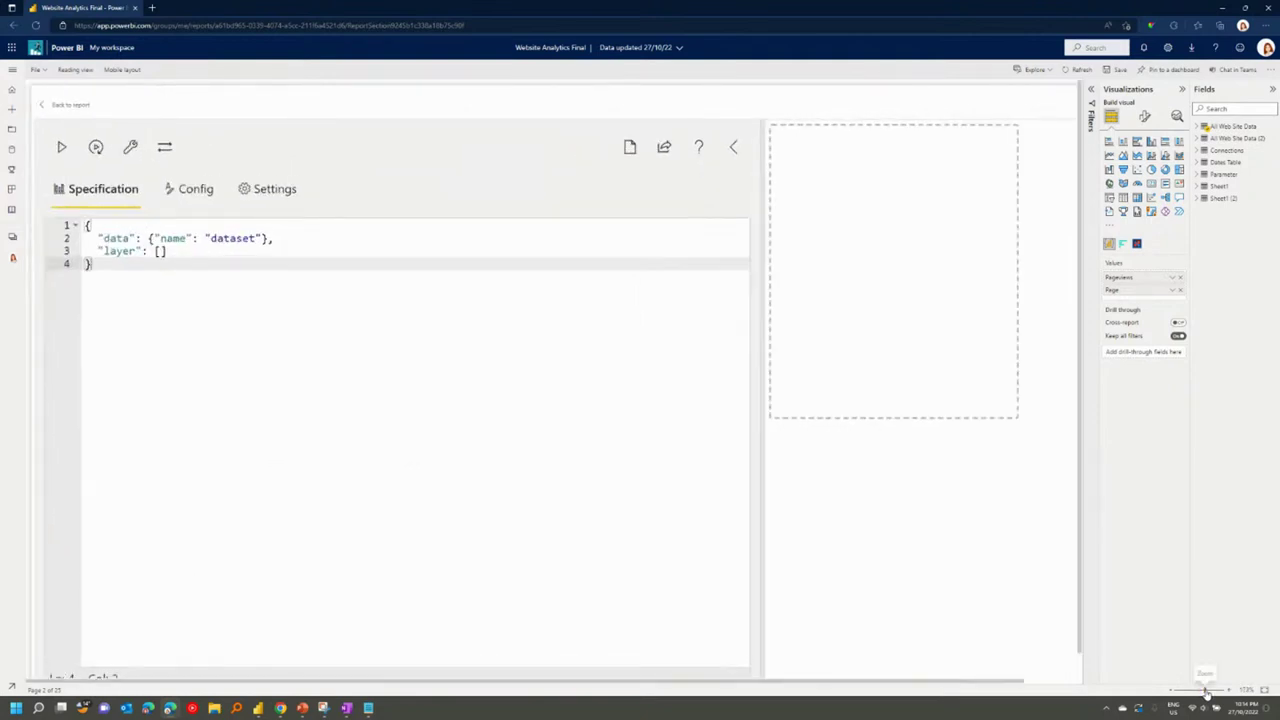
left_click_drag(769, 441, 573, 446)
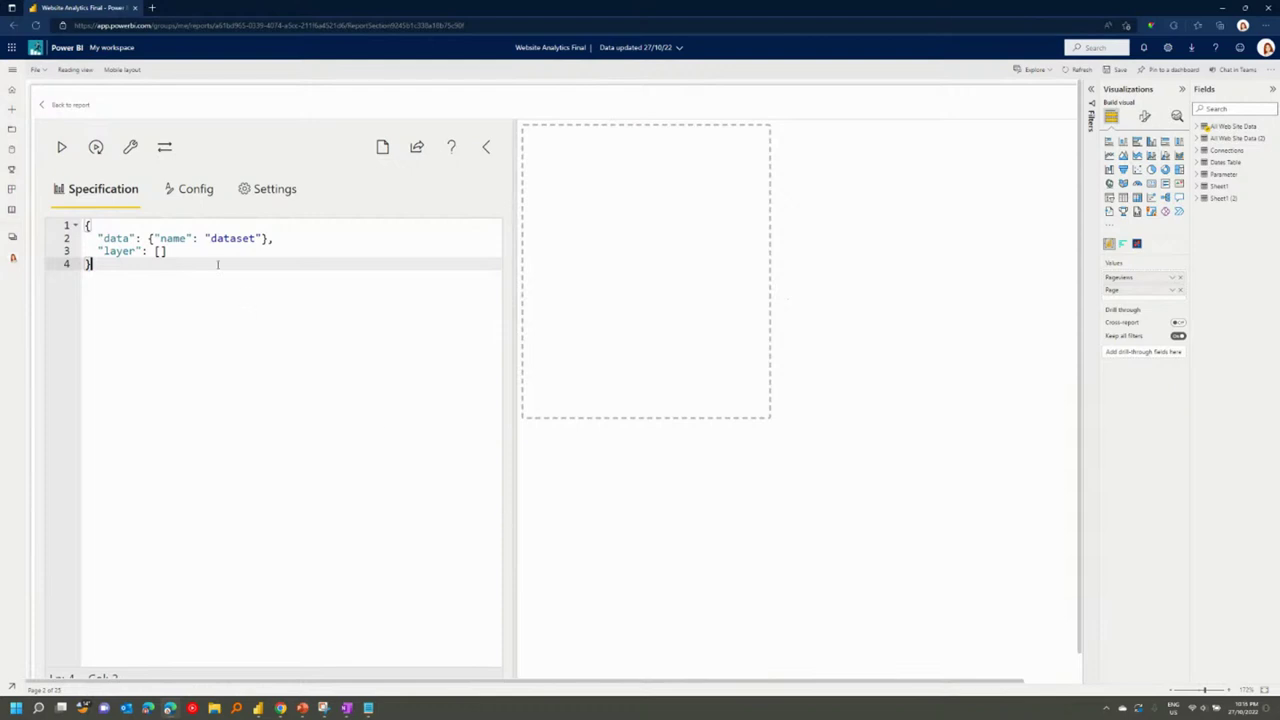
left_click_drag(113, 232, 311, 240)
left_click(171, 285)
left_click_drag(83, 249, 168, 251)
left_click(186, 309)
Split the empty layer array's brackets onto separate lines with blank lines between them.
left_click(160, 251)
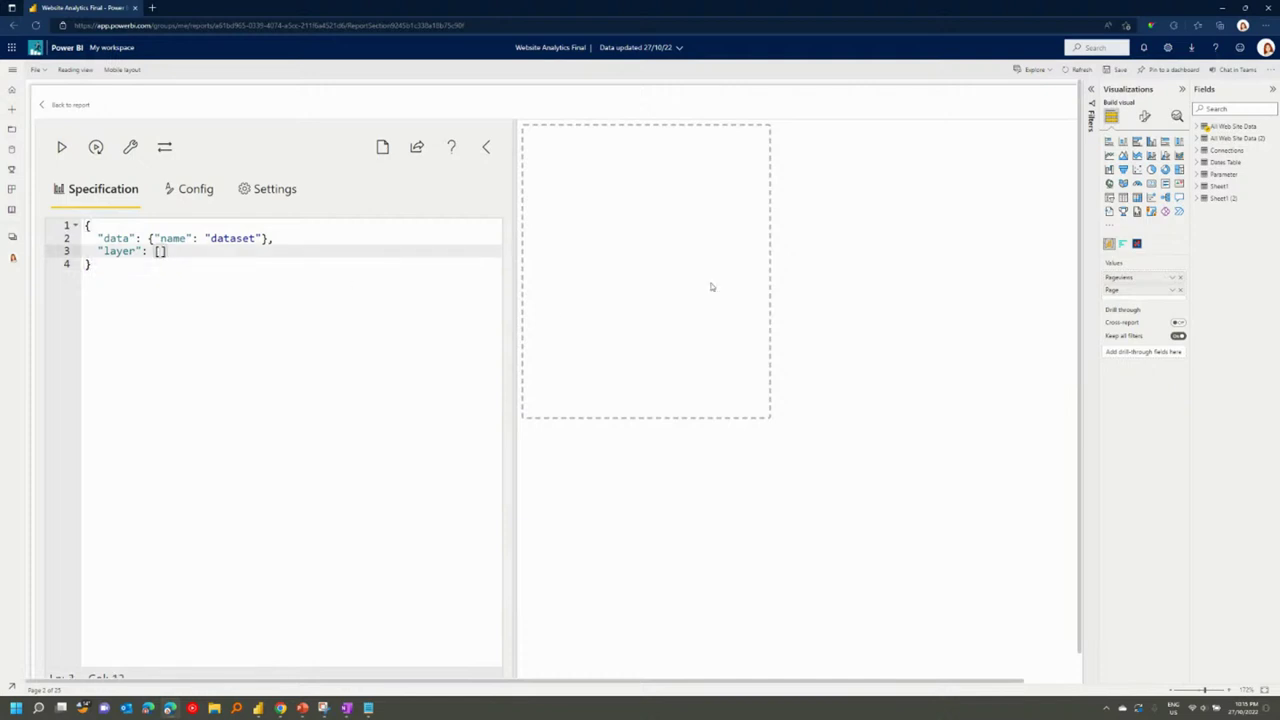
key("Return")
key("Return")
key("Up")
key("Up")
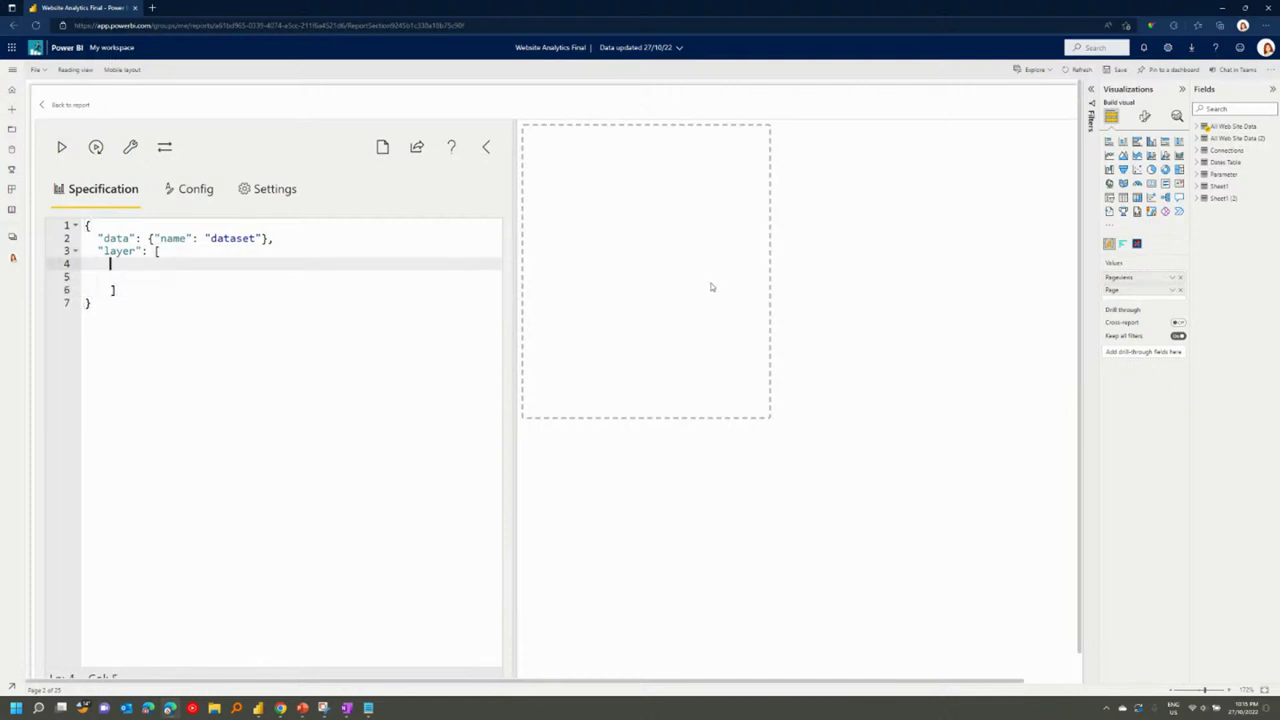
key("Down")
Add a mark of type "bar" inside the layer array and apply the specification.
type("\"mark\"")
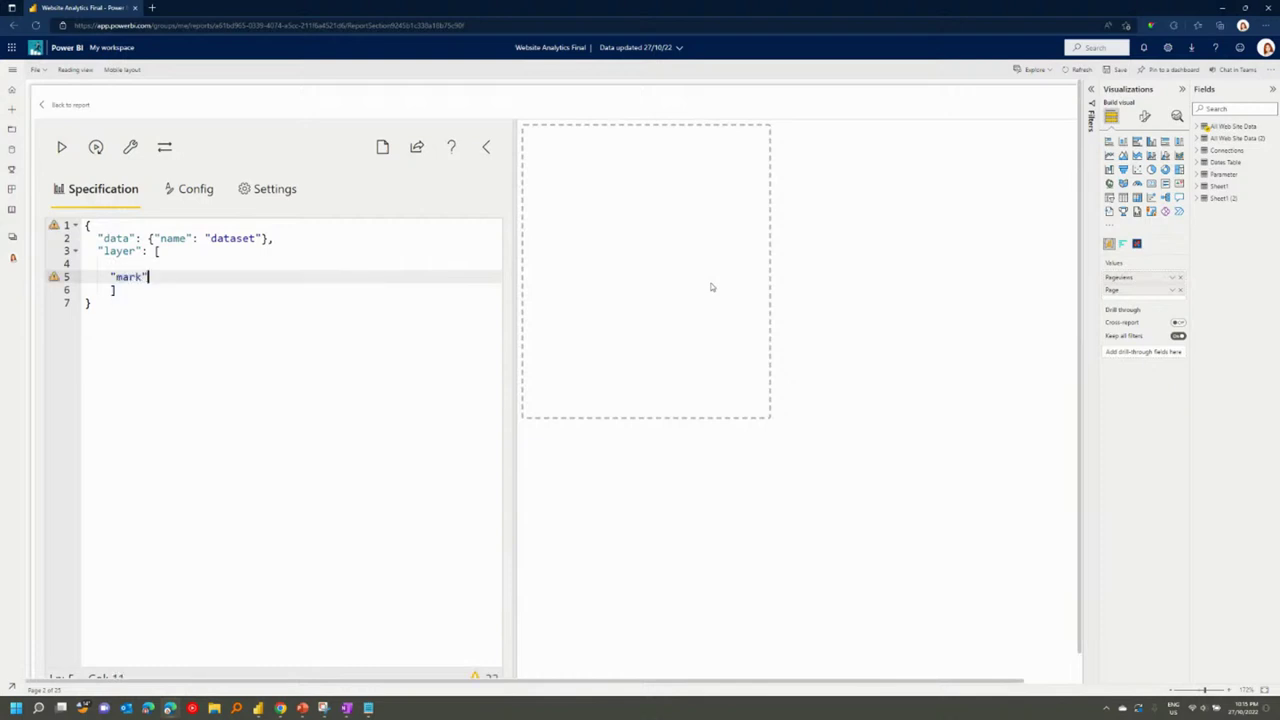
type(" : \"")
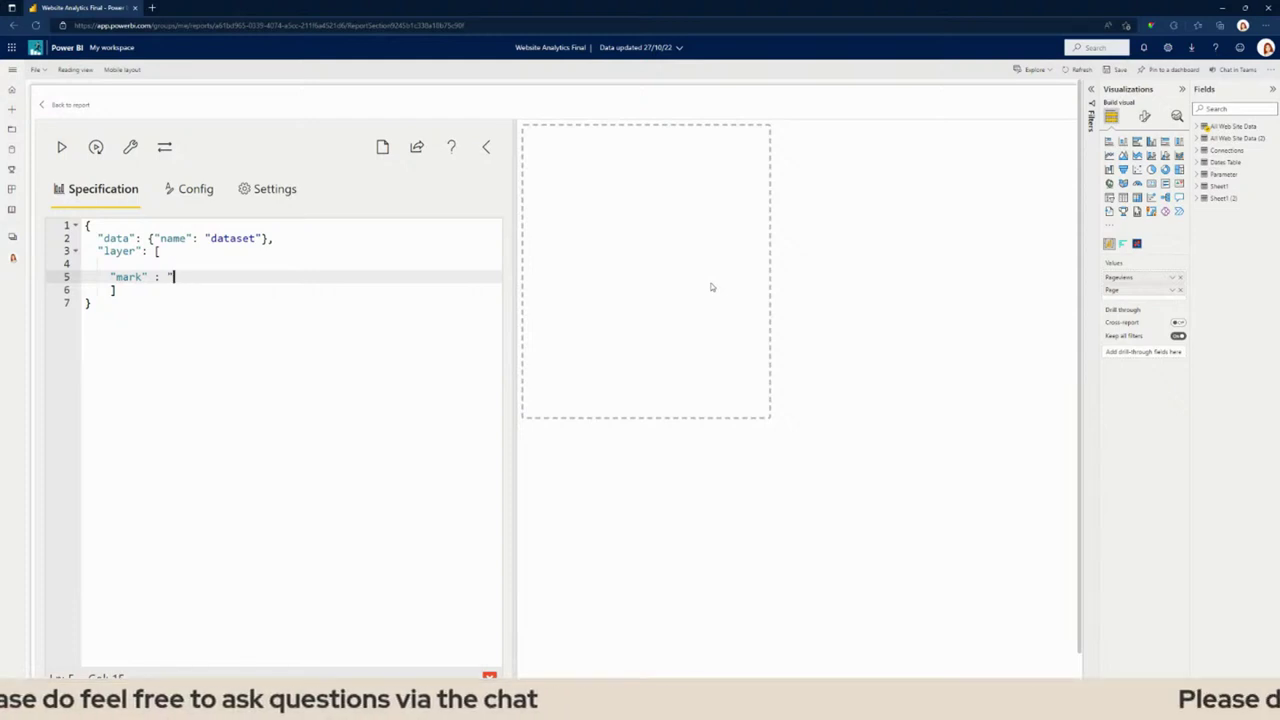
key("BackSpace")
type("{\"type\"")
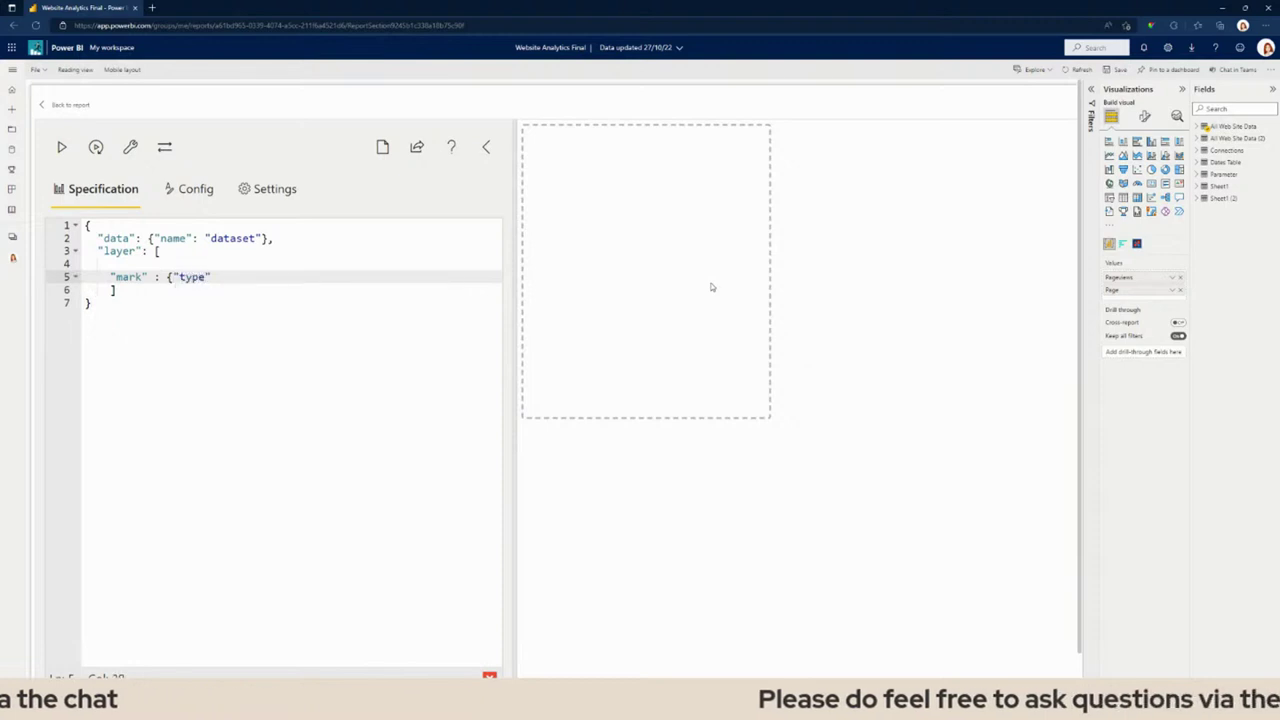
type(": \"bar\"},")
key("BackSpace")
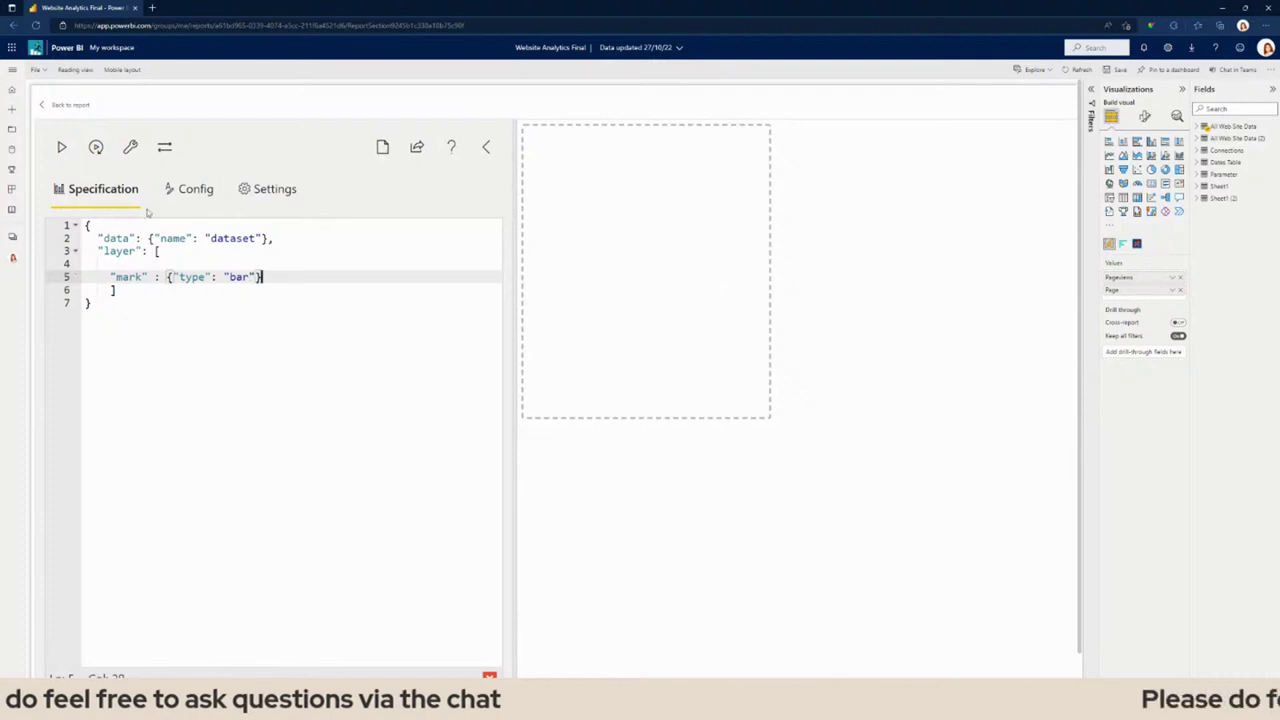
left_click(61, 147)
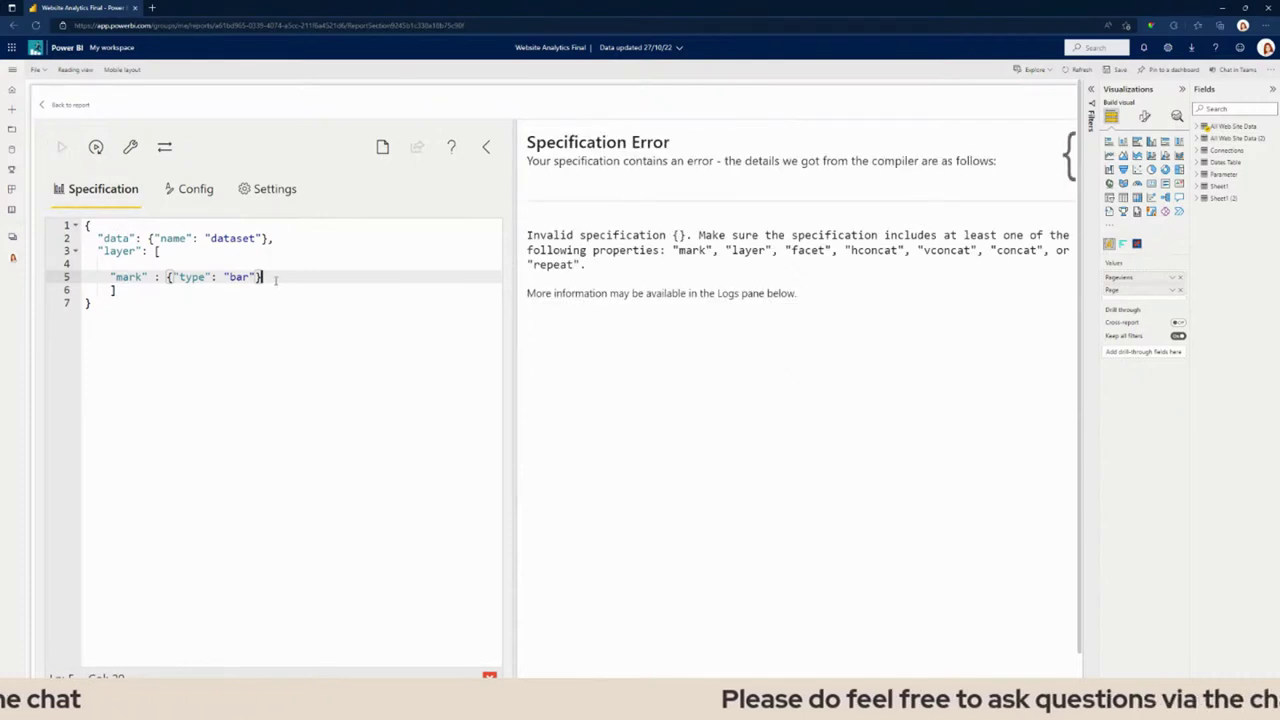
Add an "encoding" block after the bar mark and start an "x" channel in it.
type(",")
key("Return")
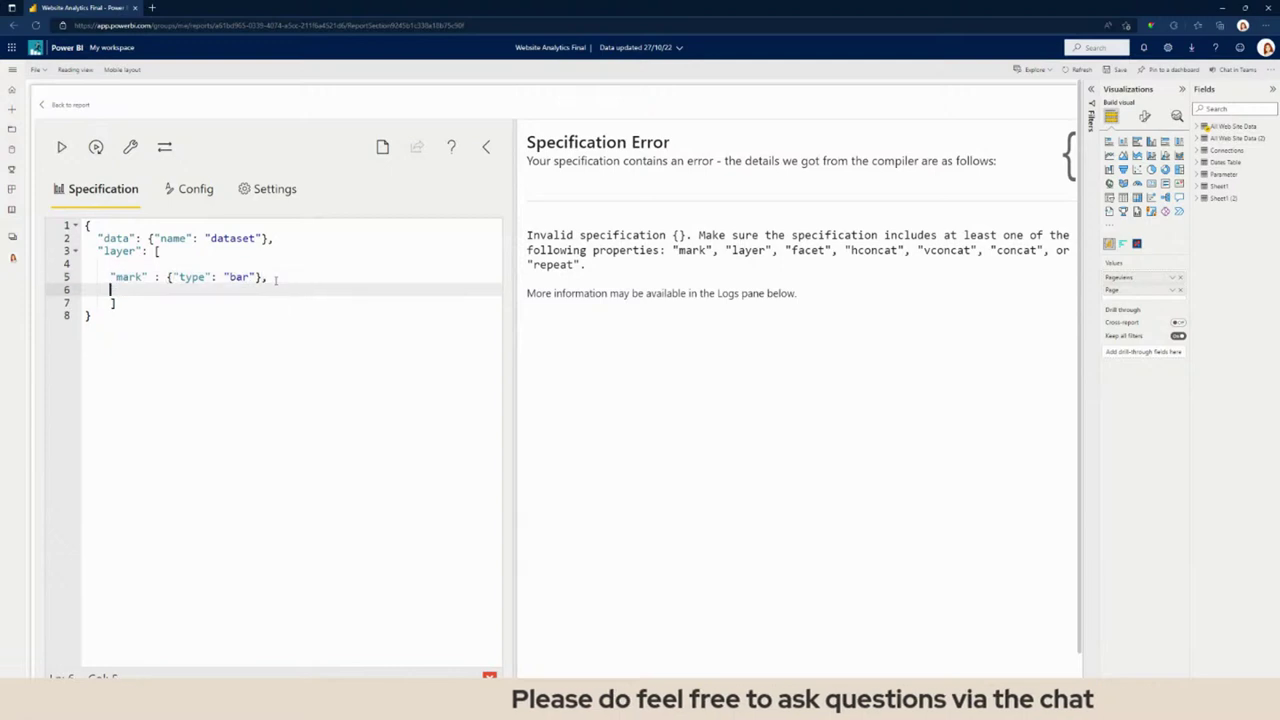
type("\"")
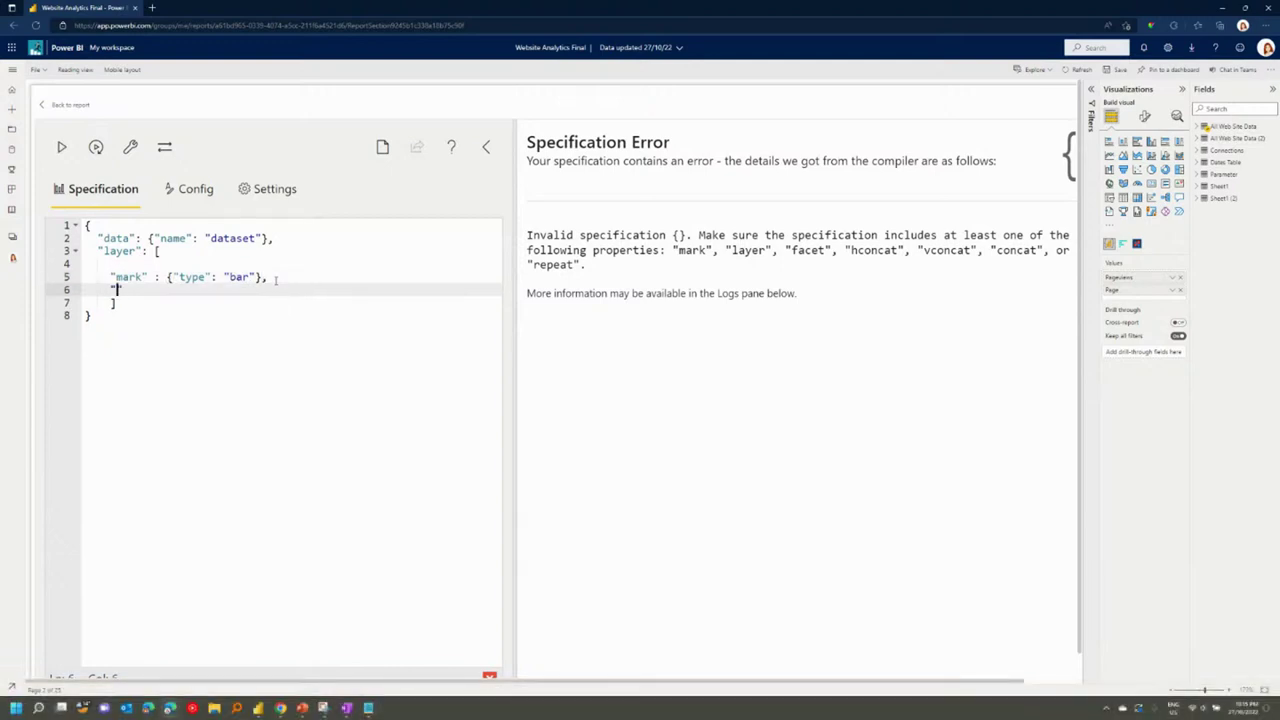
type("encoding\" : {")
key("Return")
type("\"x\":")
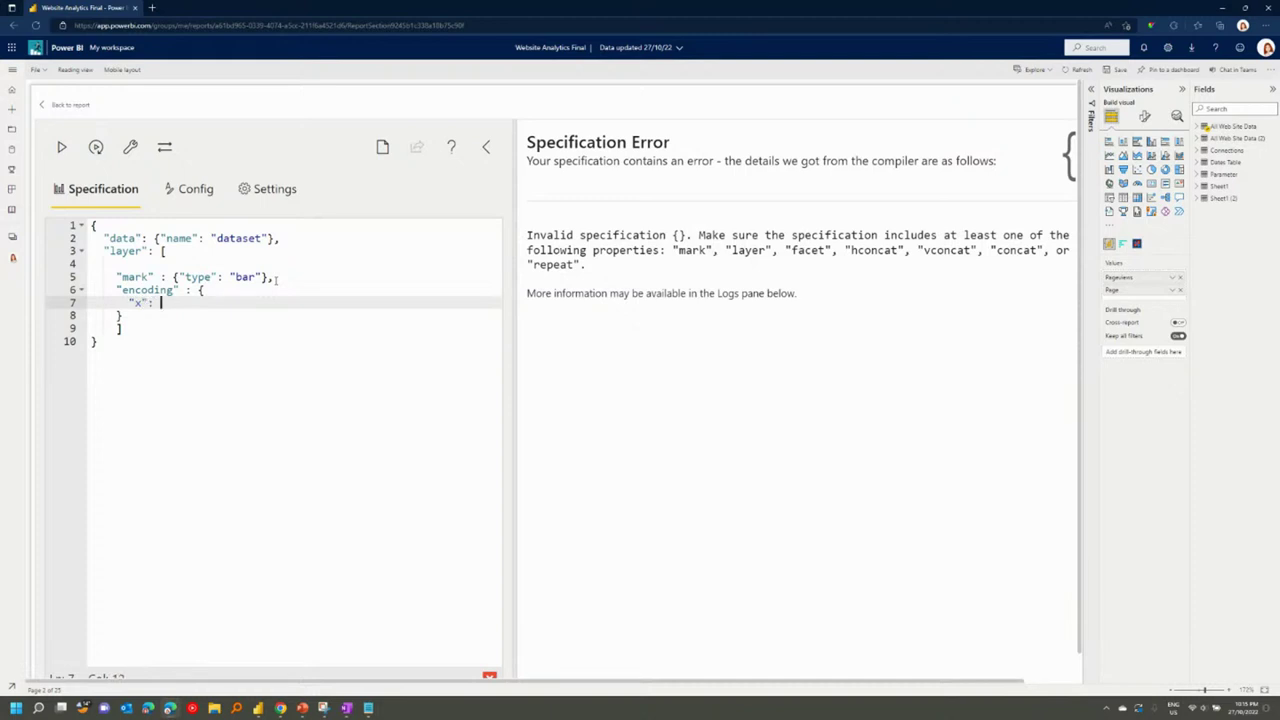
Map the x channel to the "Pageviews" field with type "quantitative" and close its block.
type(" {")
key("Return")
type("\"field\":")
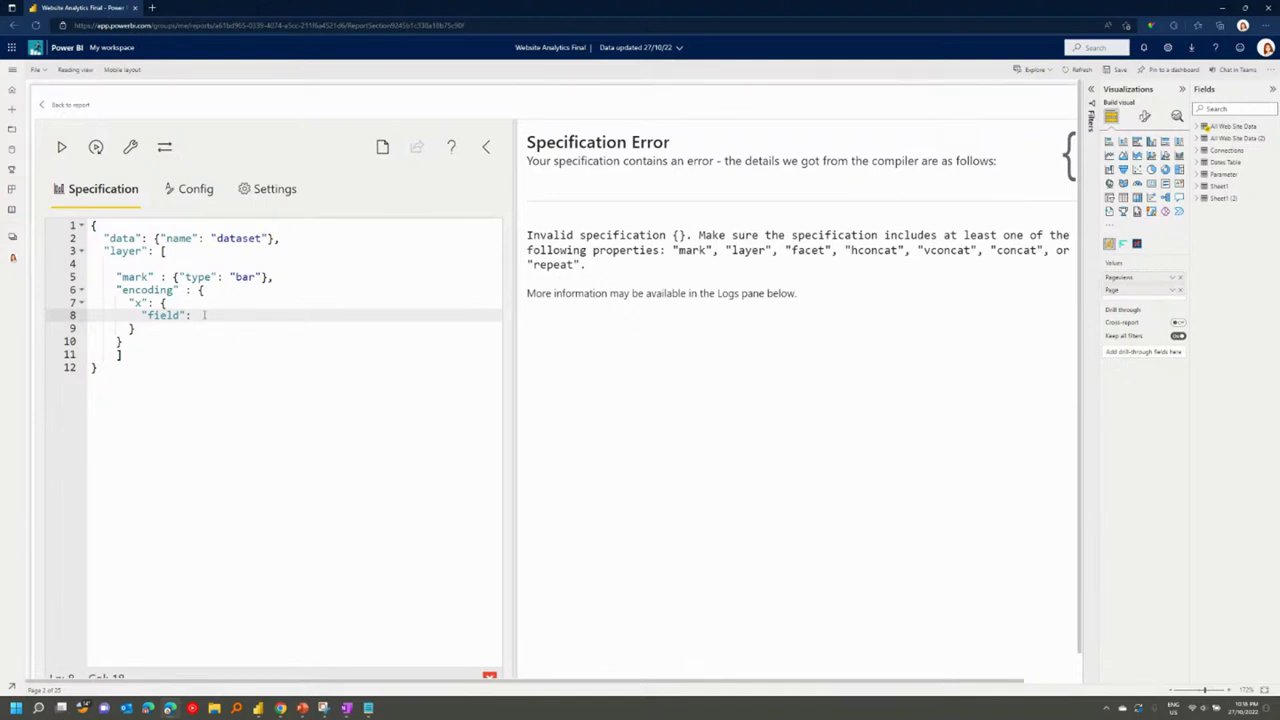
type(" \"Page")
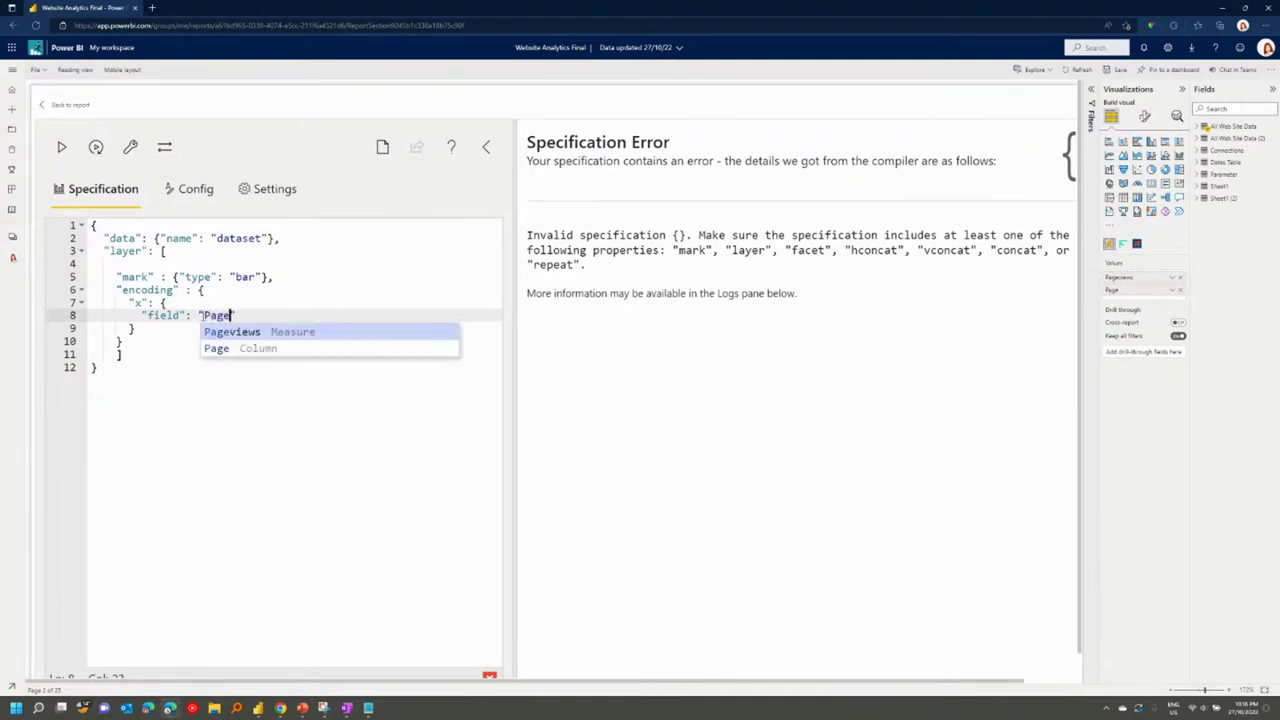
type("views\"")
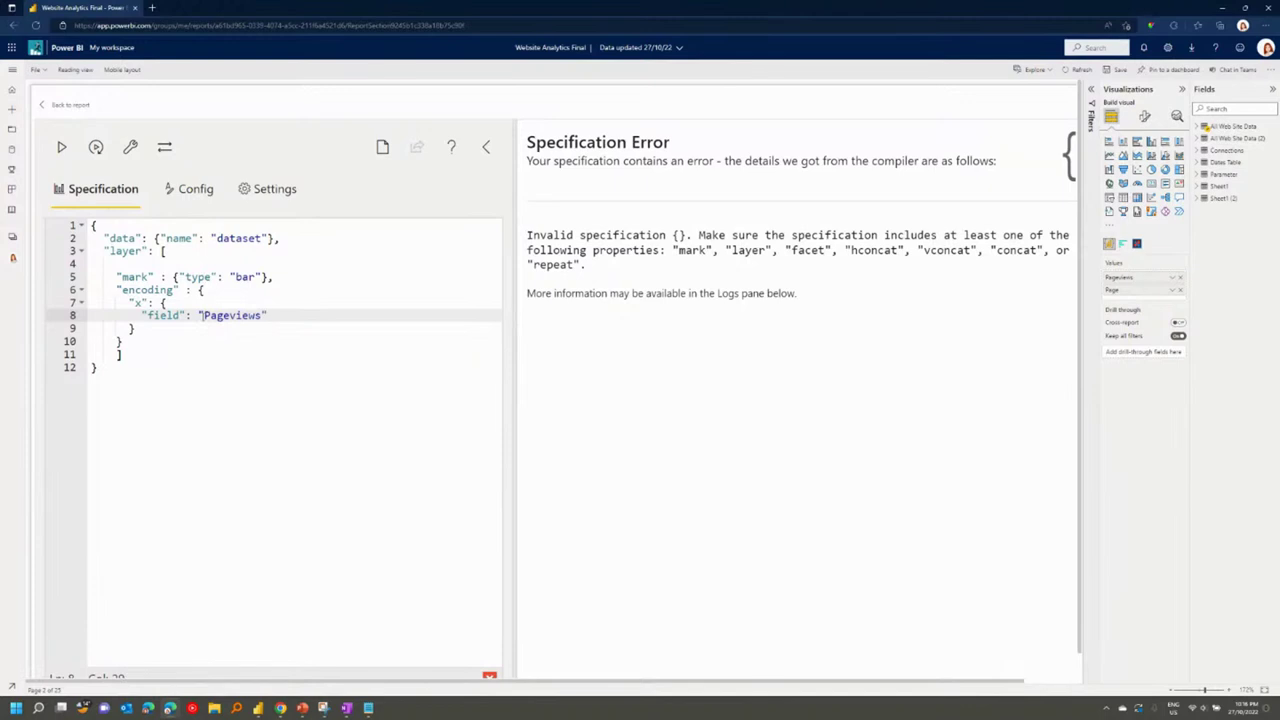
type(",")
key("Return")
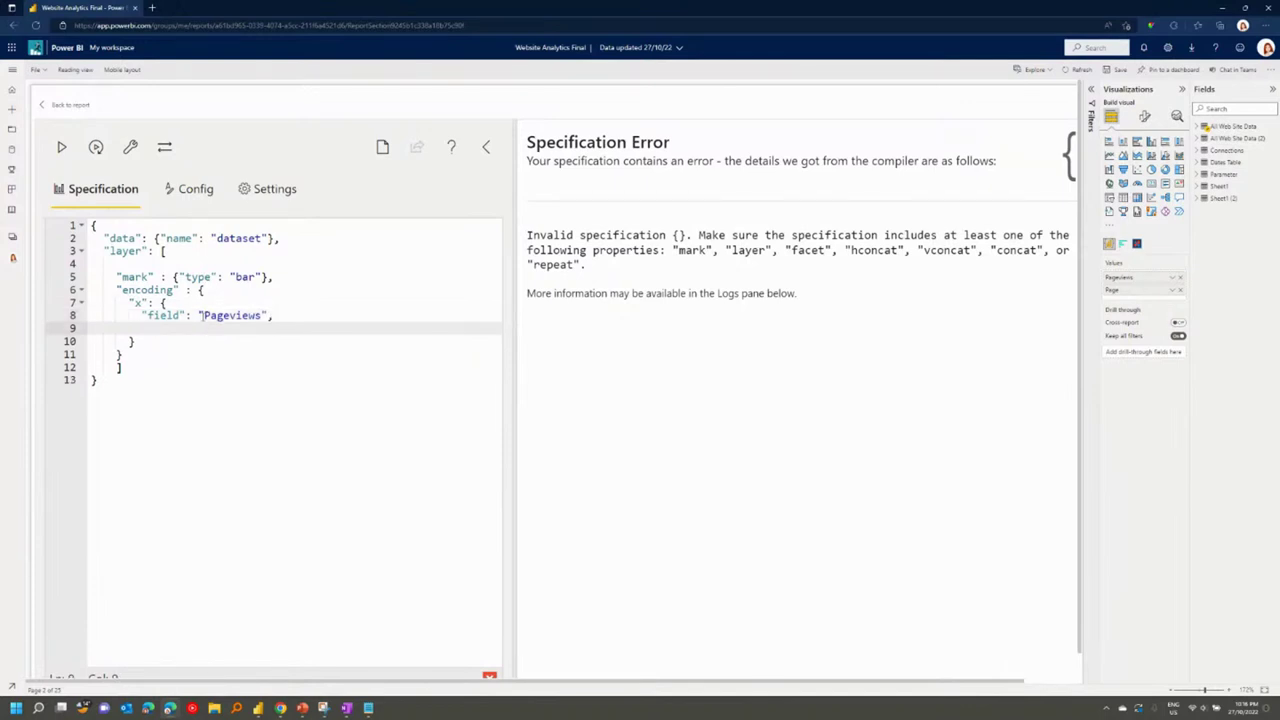
type("\"type\" : \"quantitative\",")
key("BackSpace")
key("Return")
type("}")
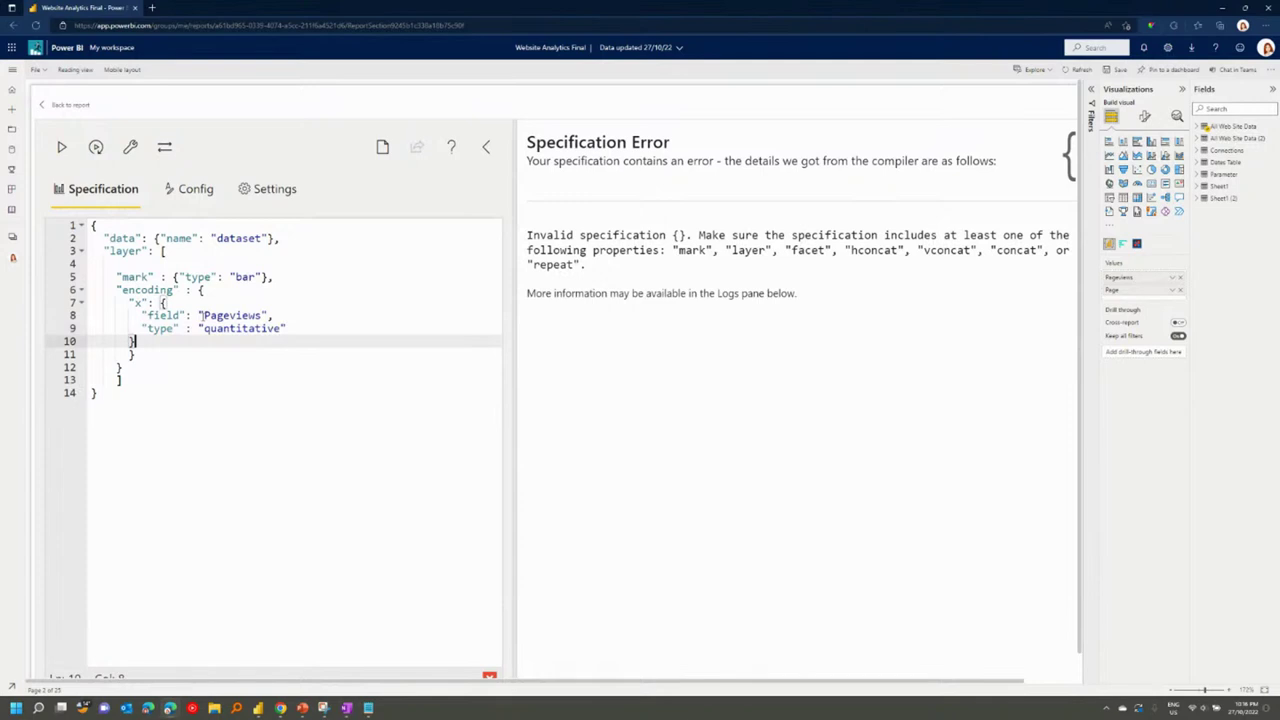
Add a "y" channel to the encoding, mapped to the "Page" field with type "nominal".
type(",")
key("Return")
type("\"y\"")
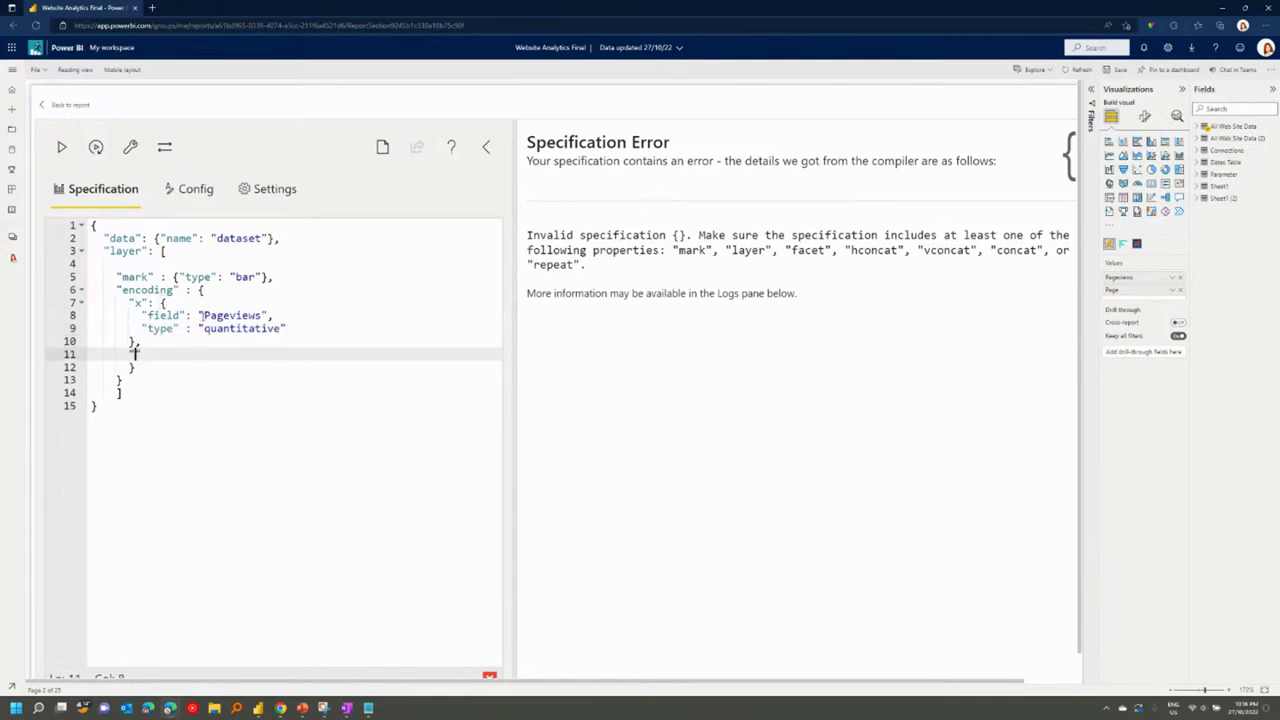
type(" : {")
key("Return")
type("\"field")
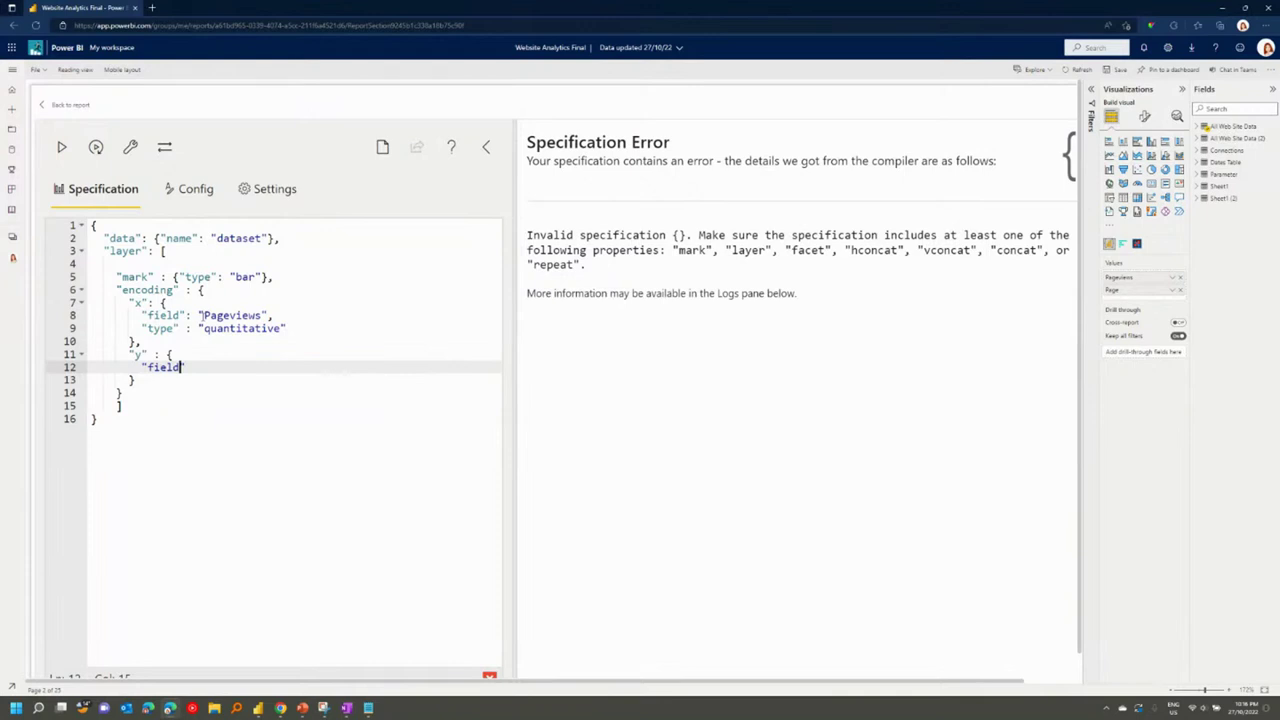
type("\" : \"Page\",")
key("Return")
type("\"ty")
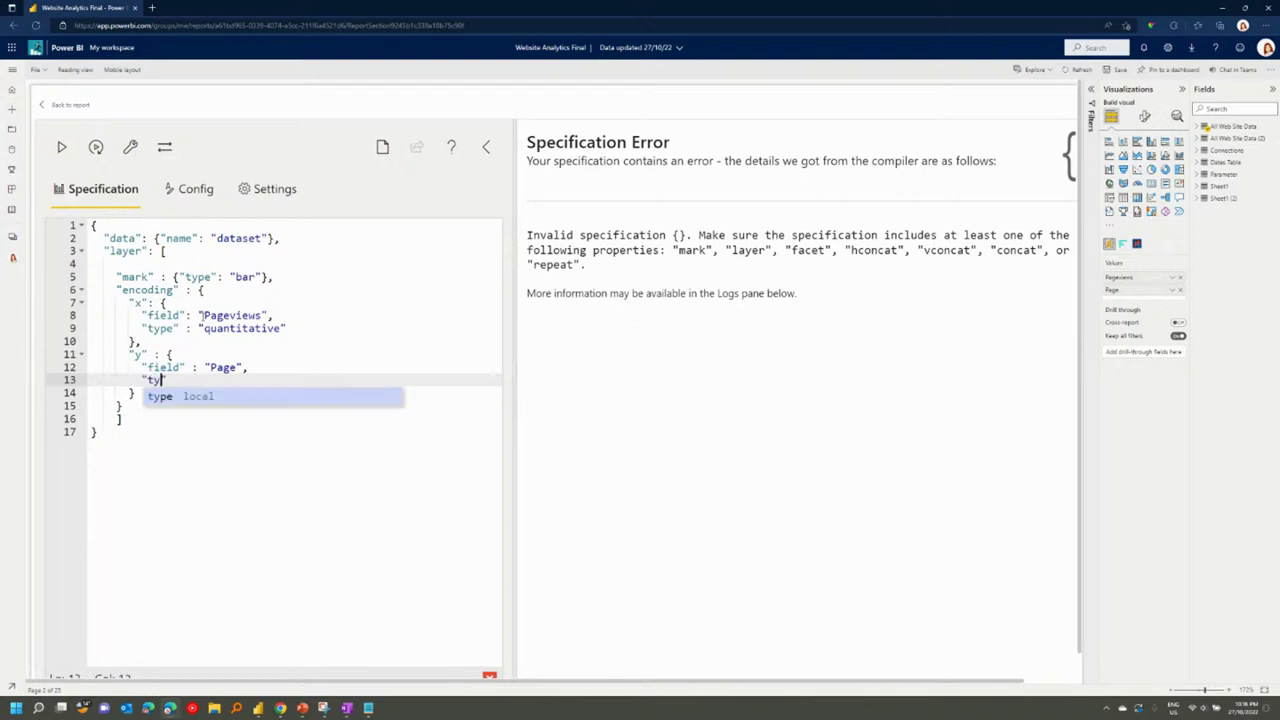
type("pe\" :")
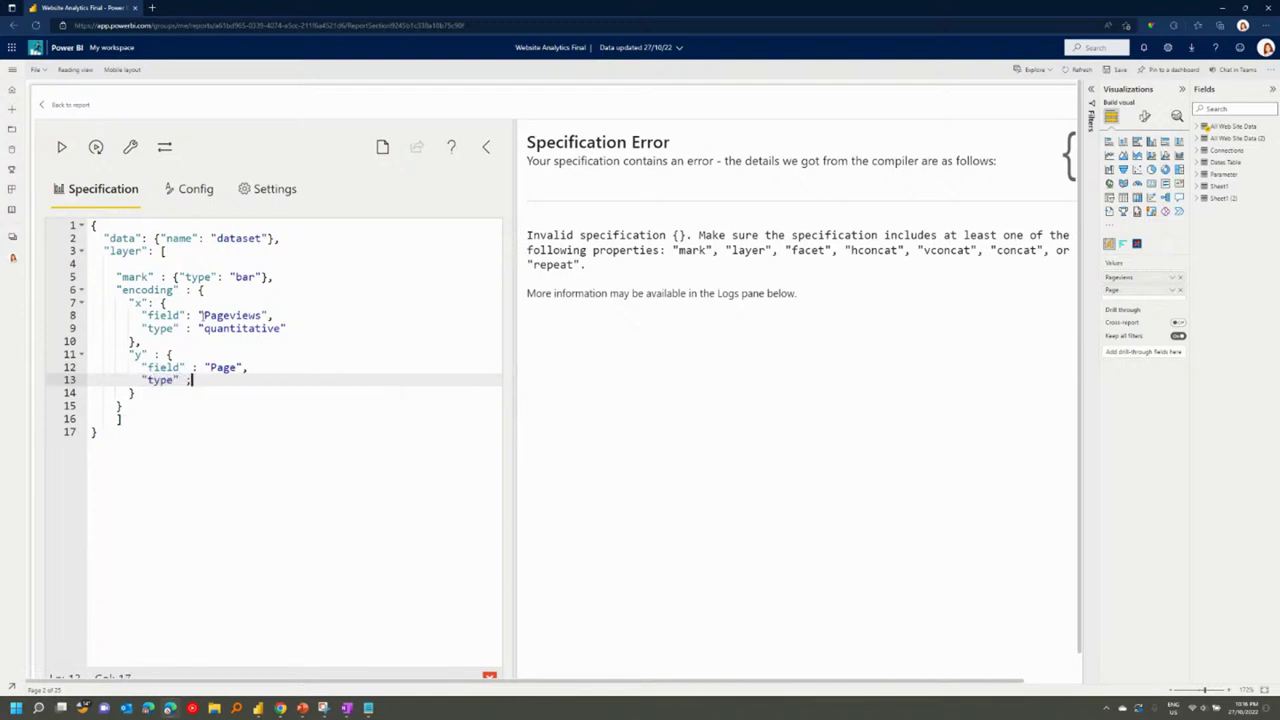
type(" \"nominal\"")
Remove the blank line between the layer array's opening bracket and the mark.
left_click(121, 263)
key("BackSpace")
key("BackSpace")
key("BackSpace")
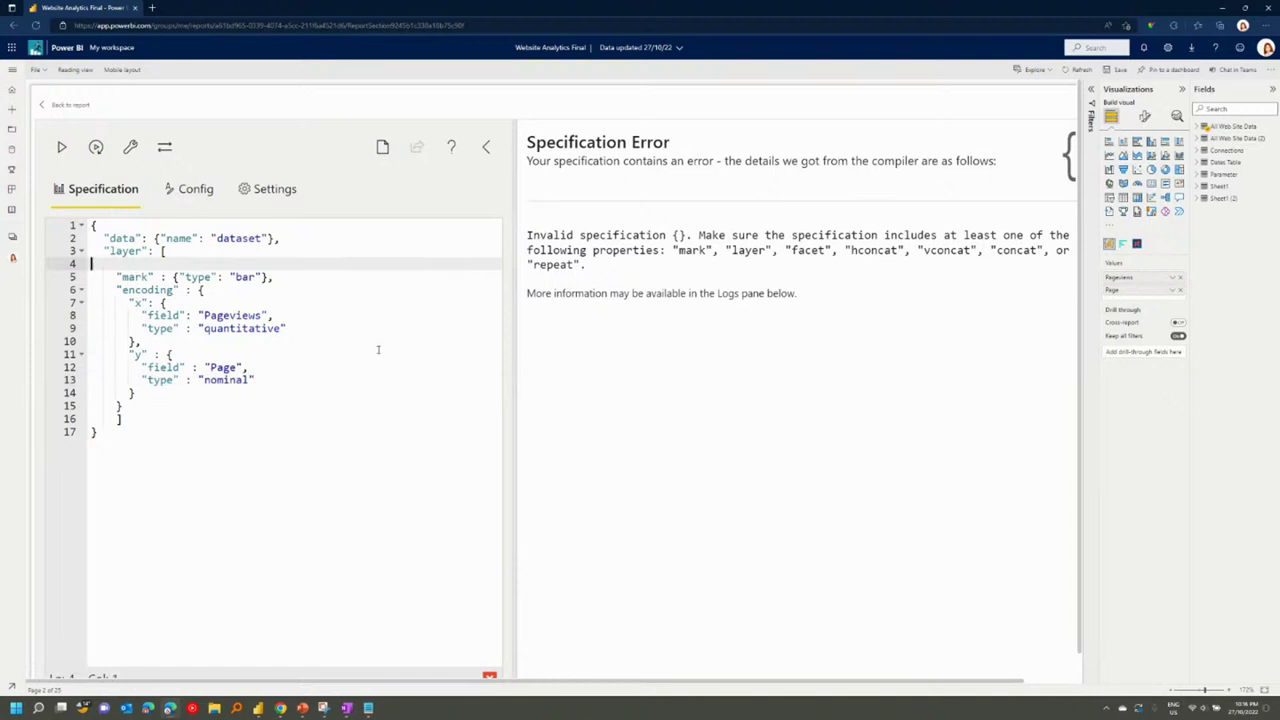
Fold the x and y channels and the whole encoding block in the code.
left_click(205, 277)
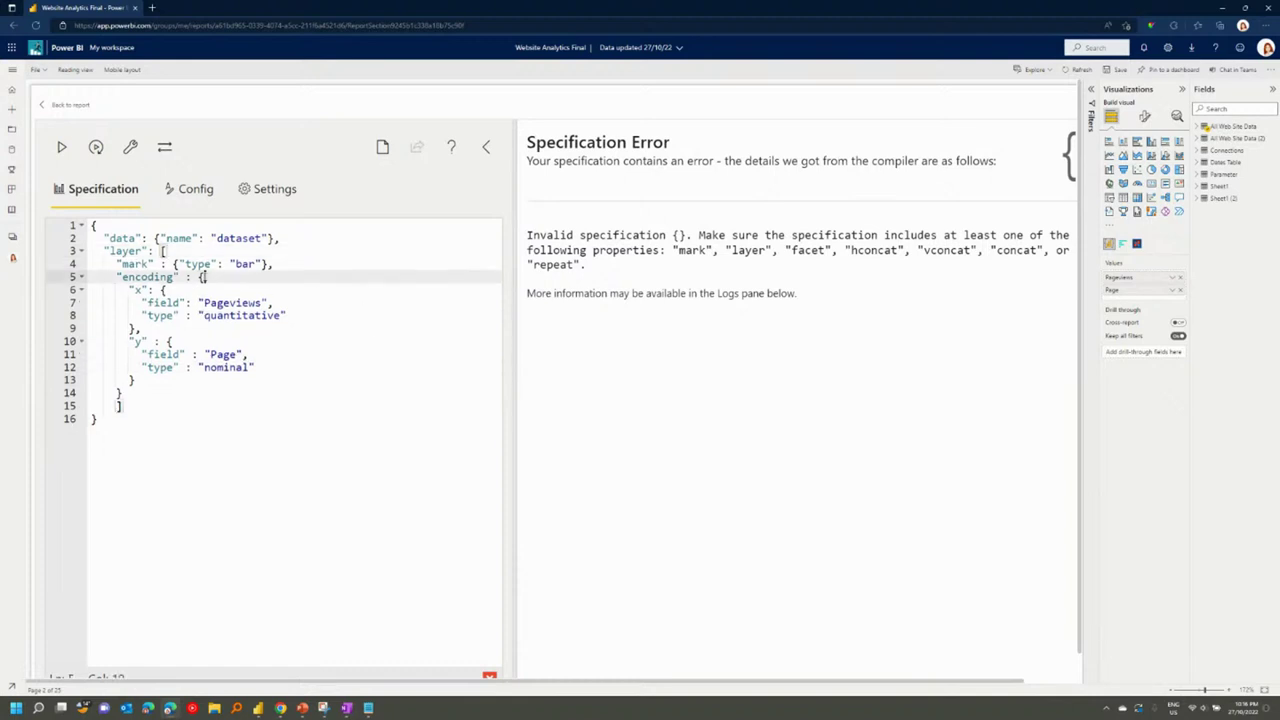
left_click(82, 290)
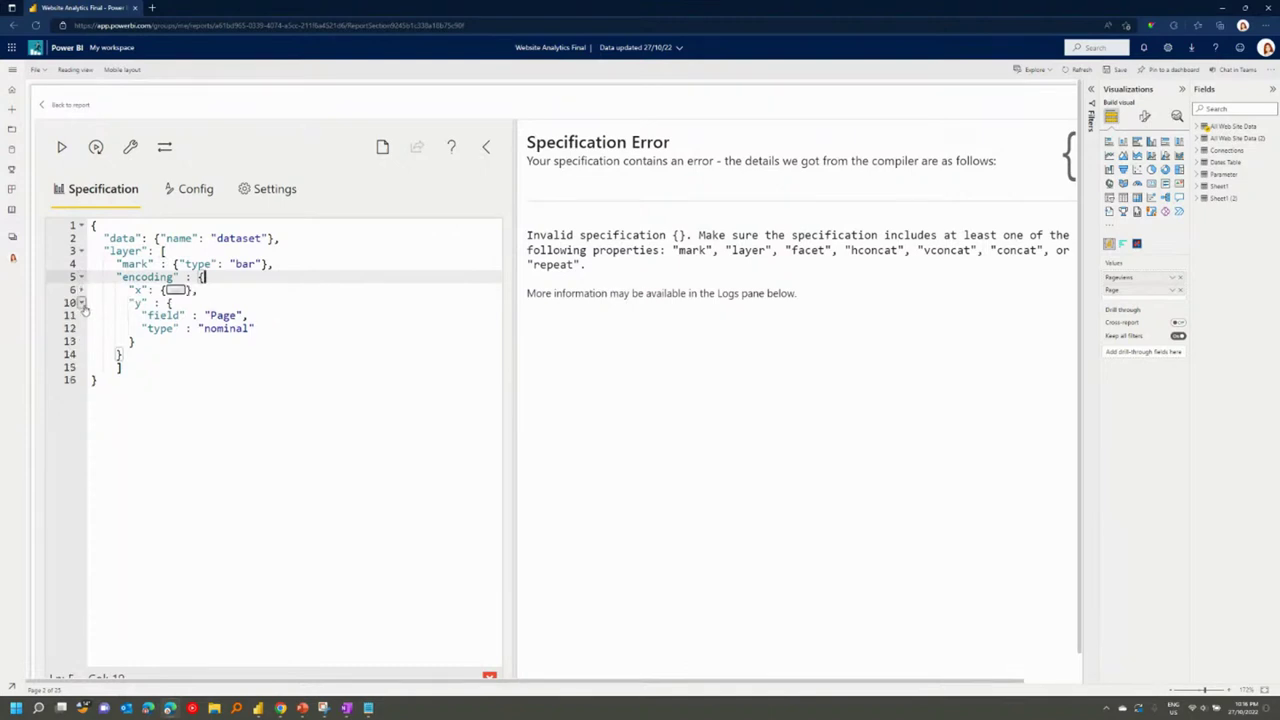
left_click(82, 302)
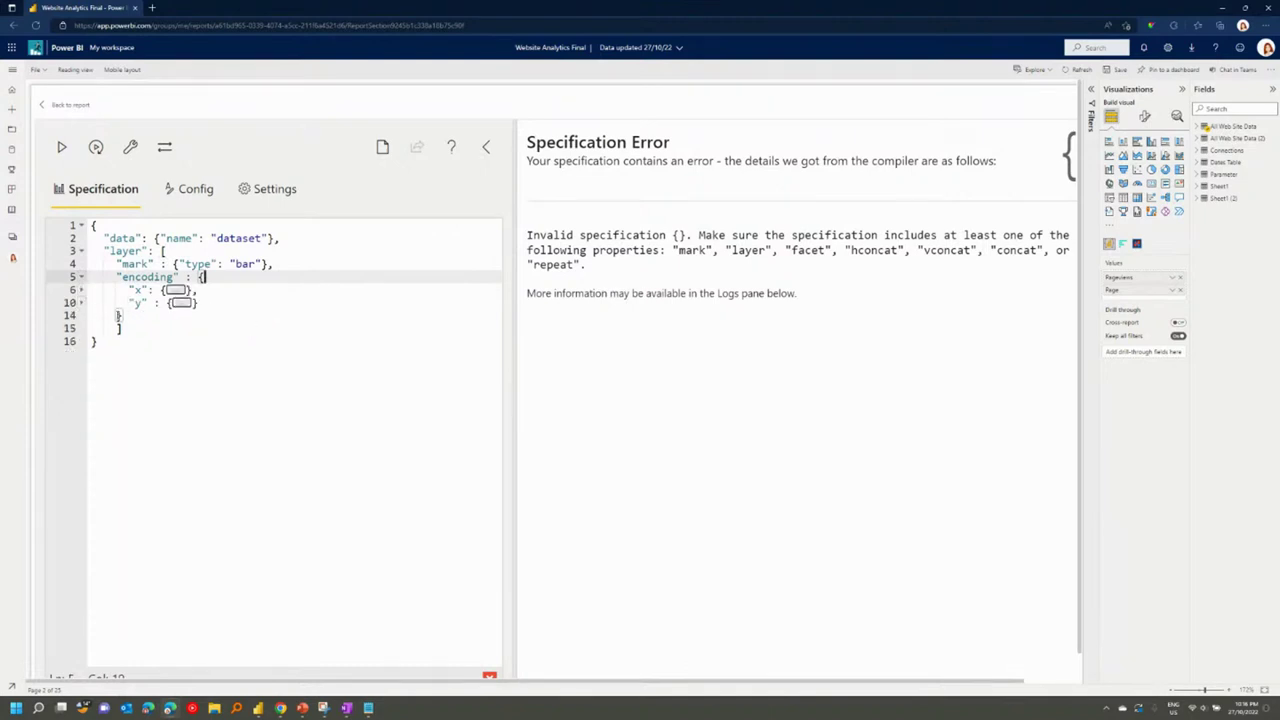
left_click(82, 277)
Wrap the mark and encoding in curly braces as one object inside the layer array and apply the specification.
left_click(177, 253)
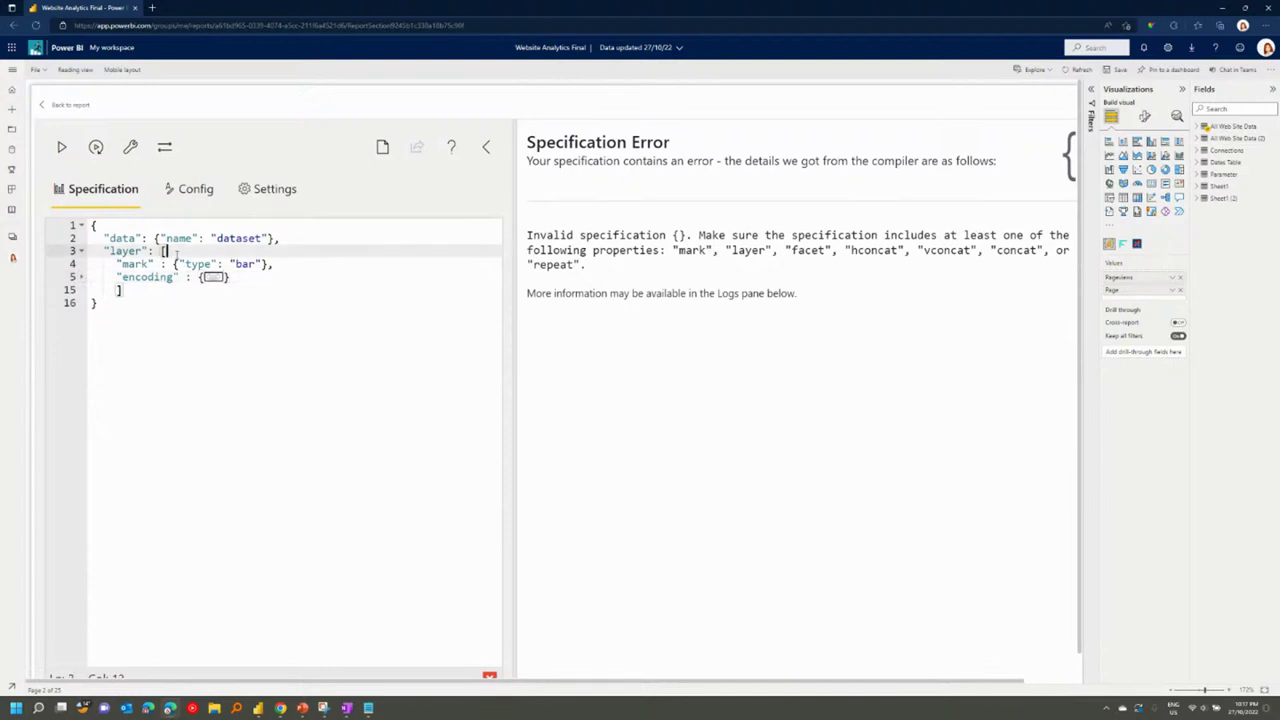
key("Return")
type("{")
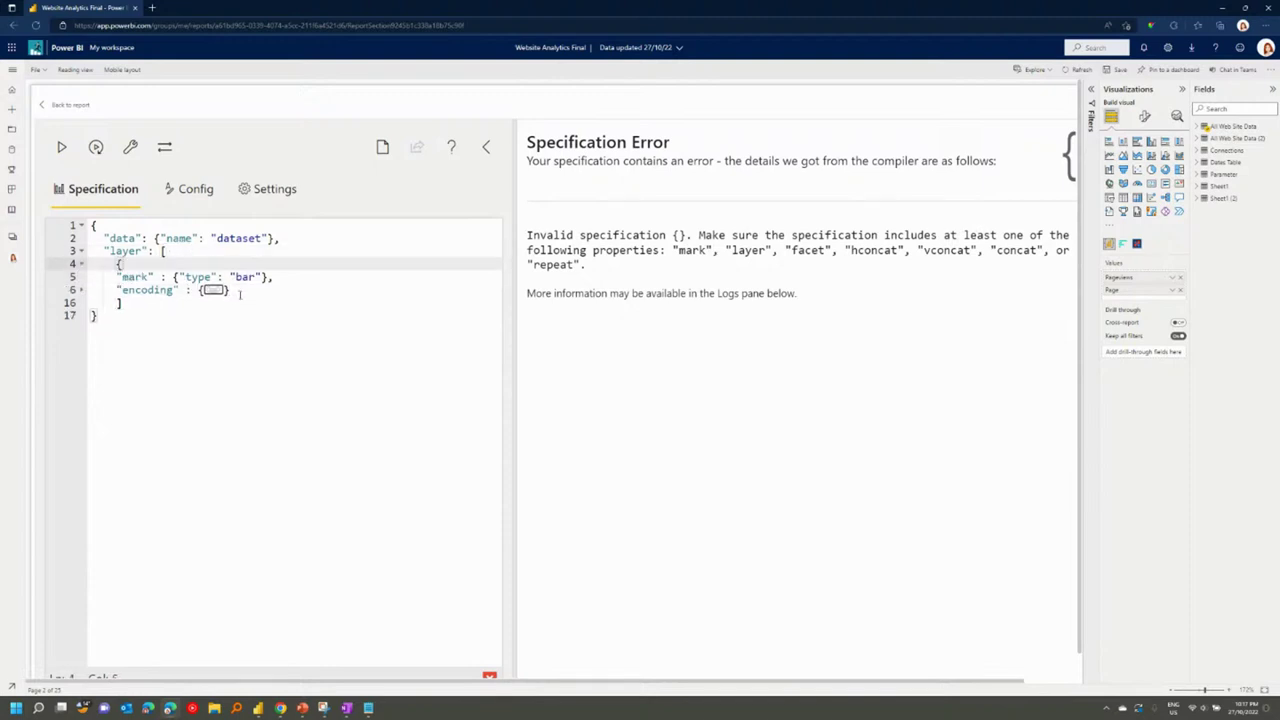
left_click(237, 295)
key("Return")
type("}")
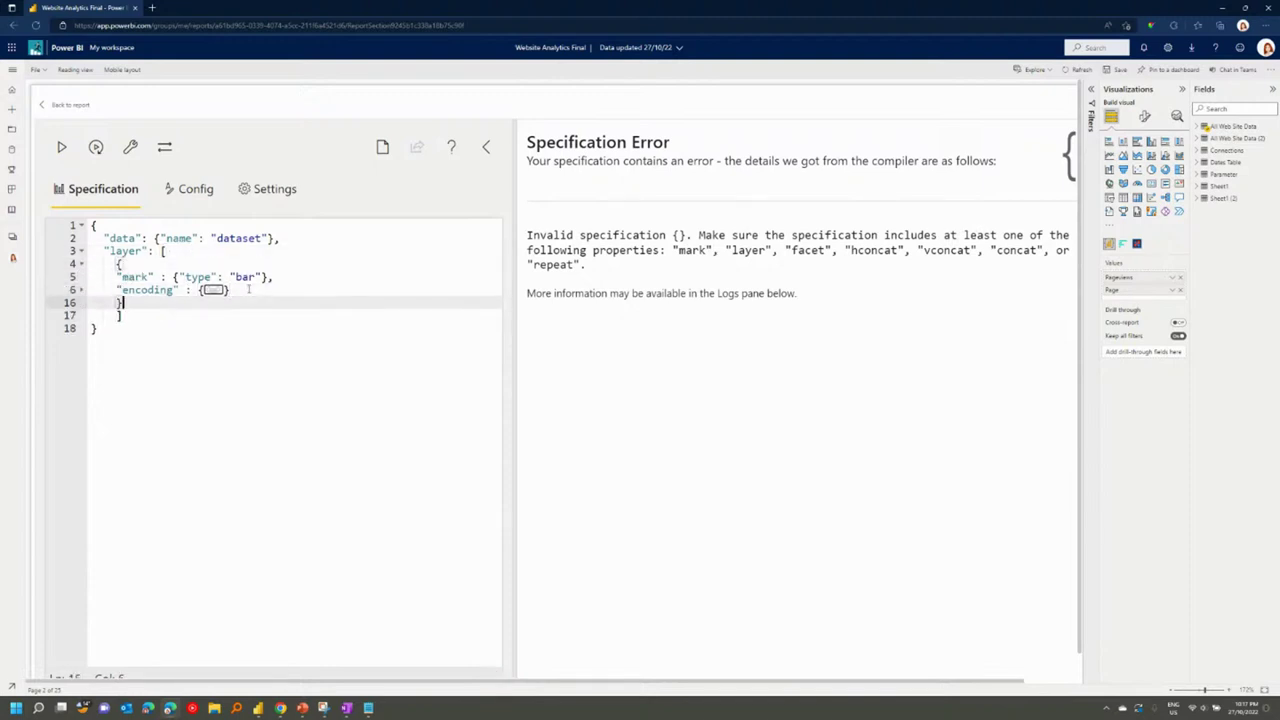
left_click(61, 147)
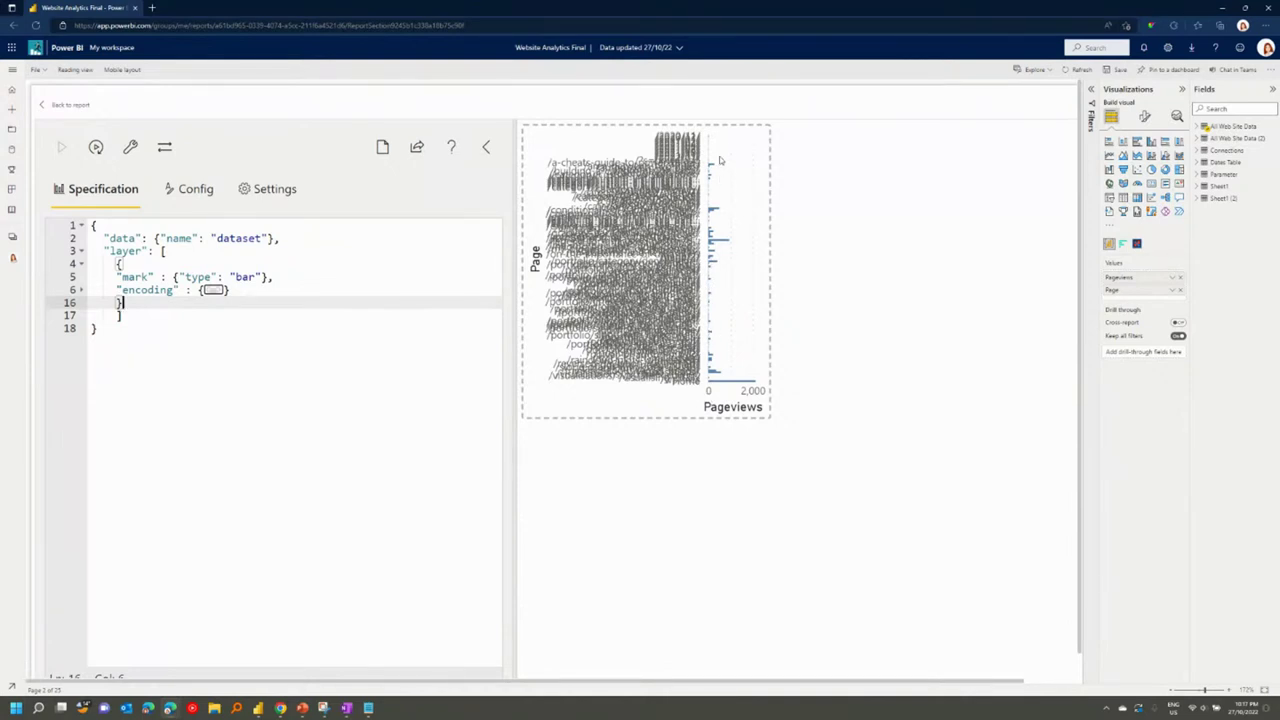
Unfold the encoding block and its x and y channels in the code.
left_click(82, 290)
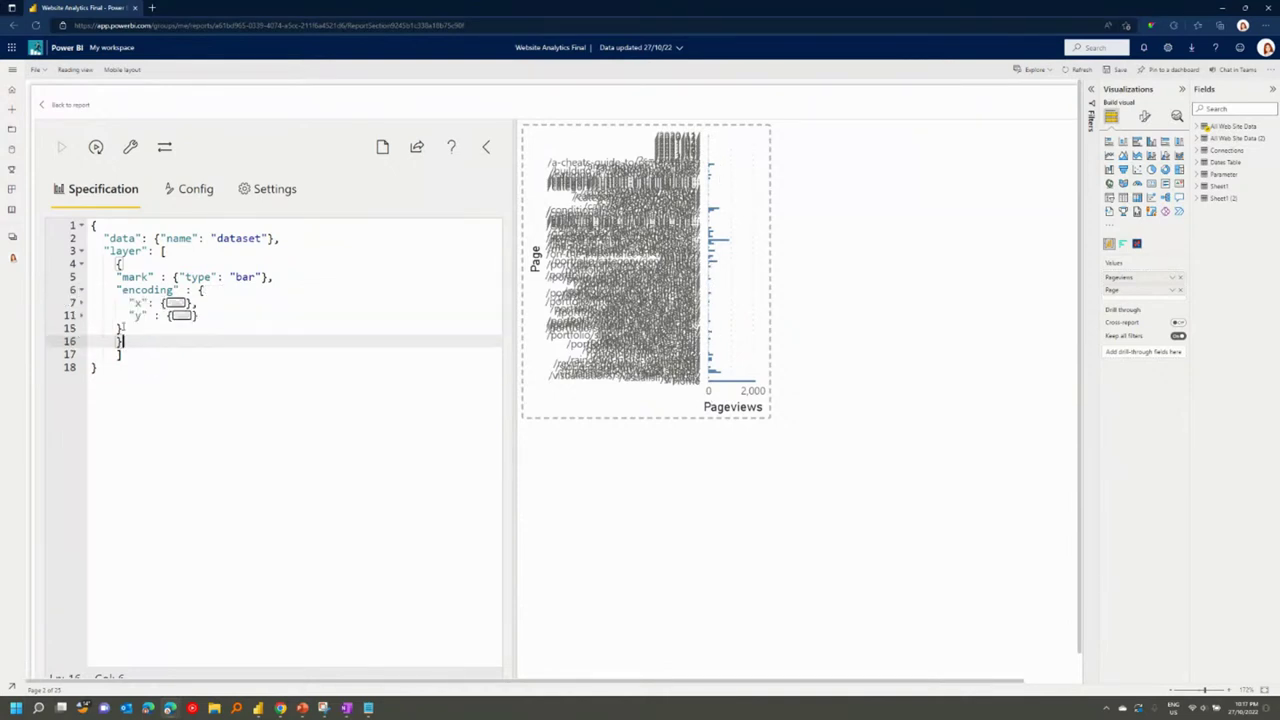
left_click(82, 303)
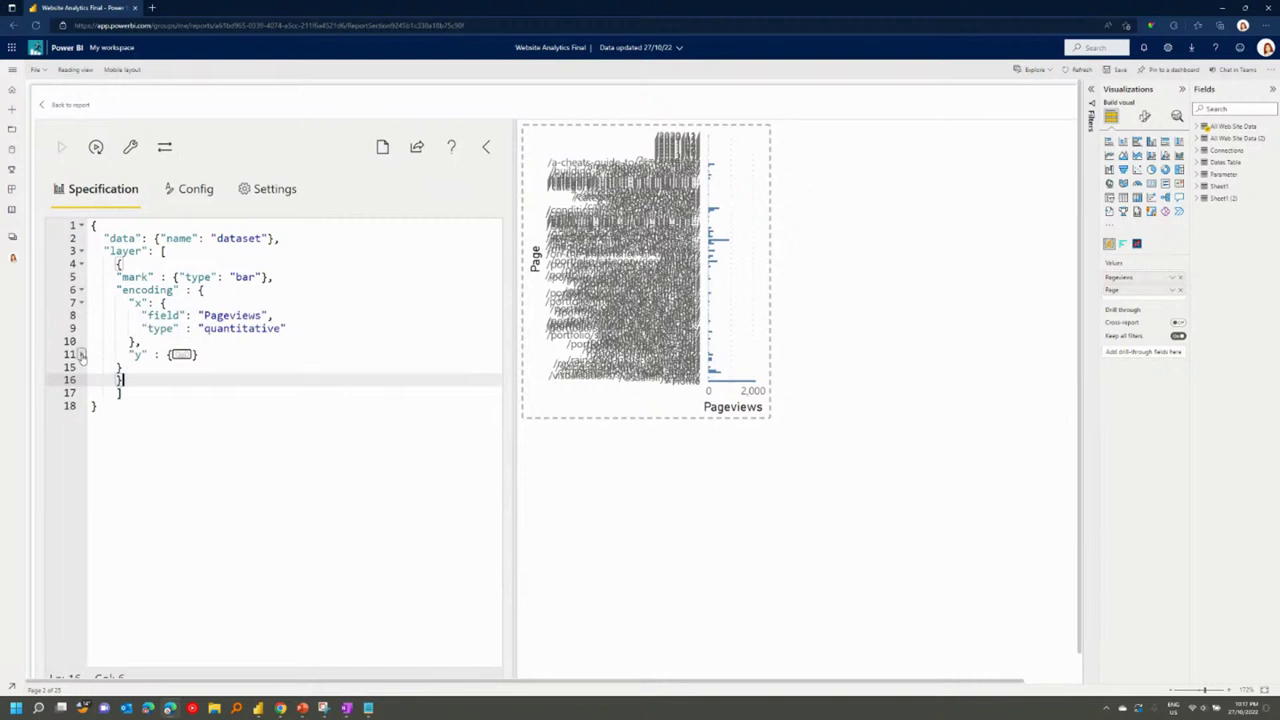
left_click(82, 354)
Add "width": 275 and "height": {"step": 30} between the data and layer properties and apply the specification.
left_click(293, 238)
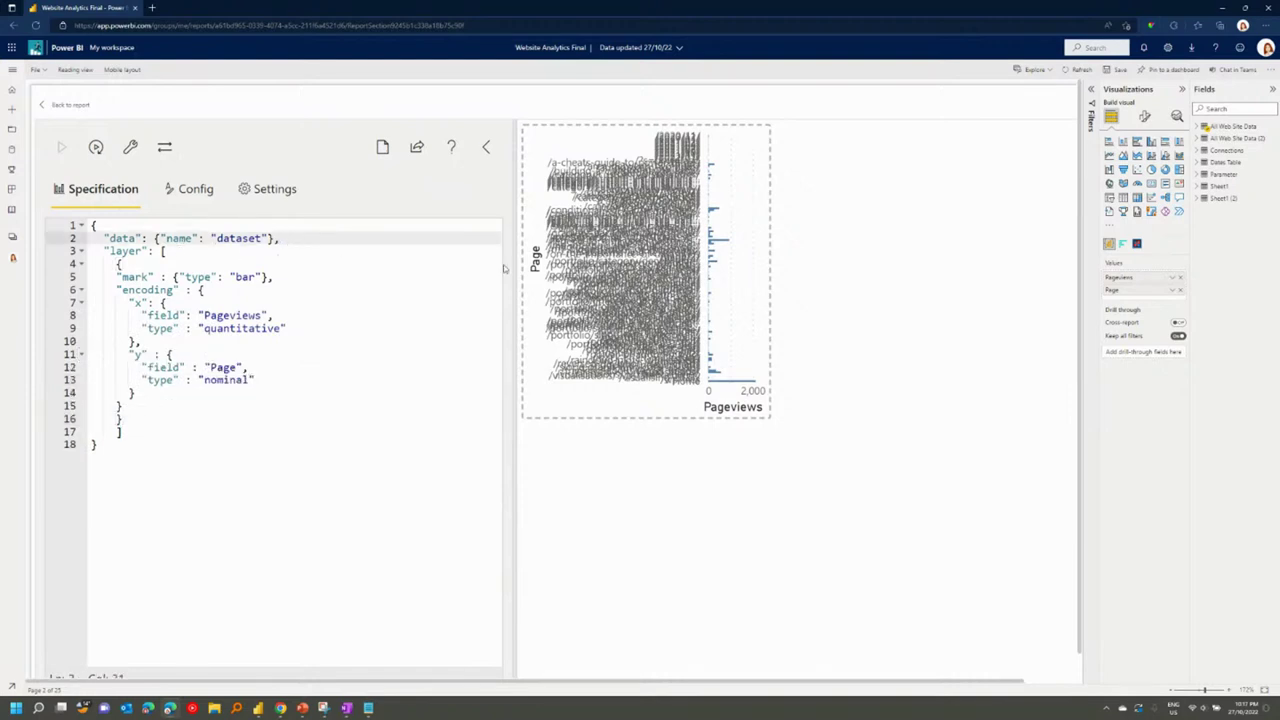
key("Return")
key("Return")
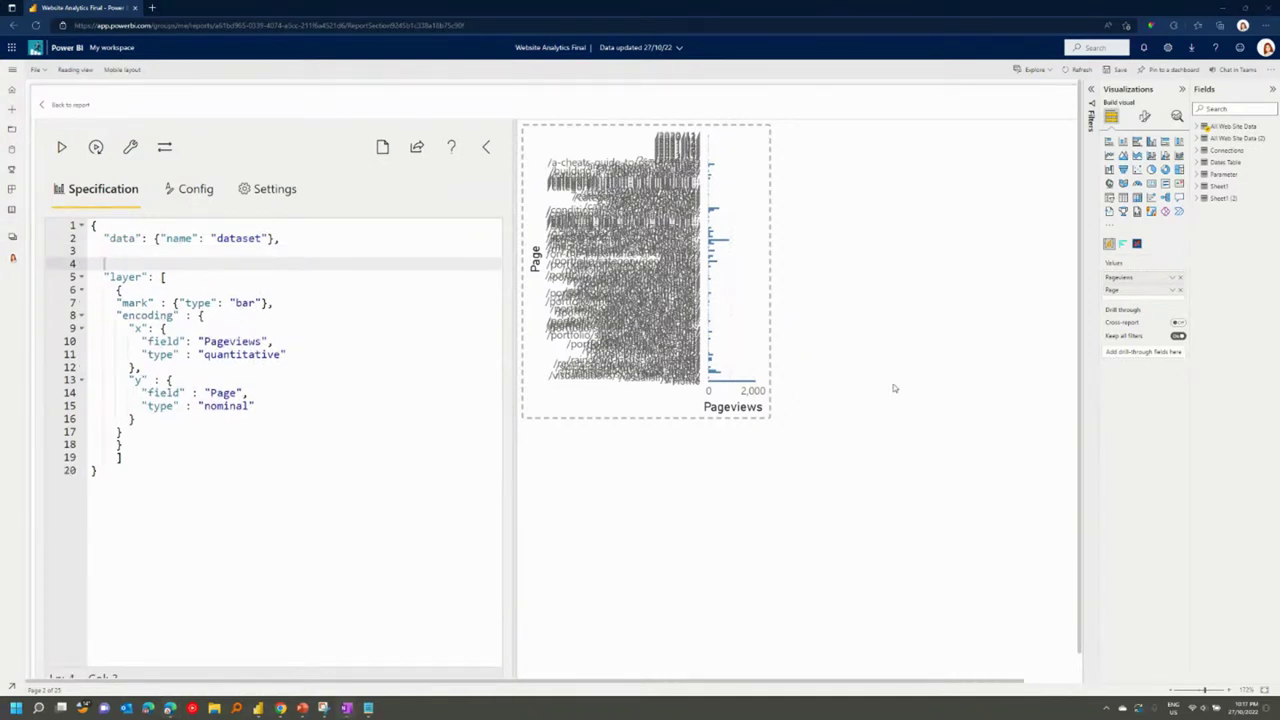
left_click(112, 255)
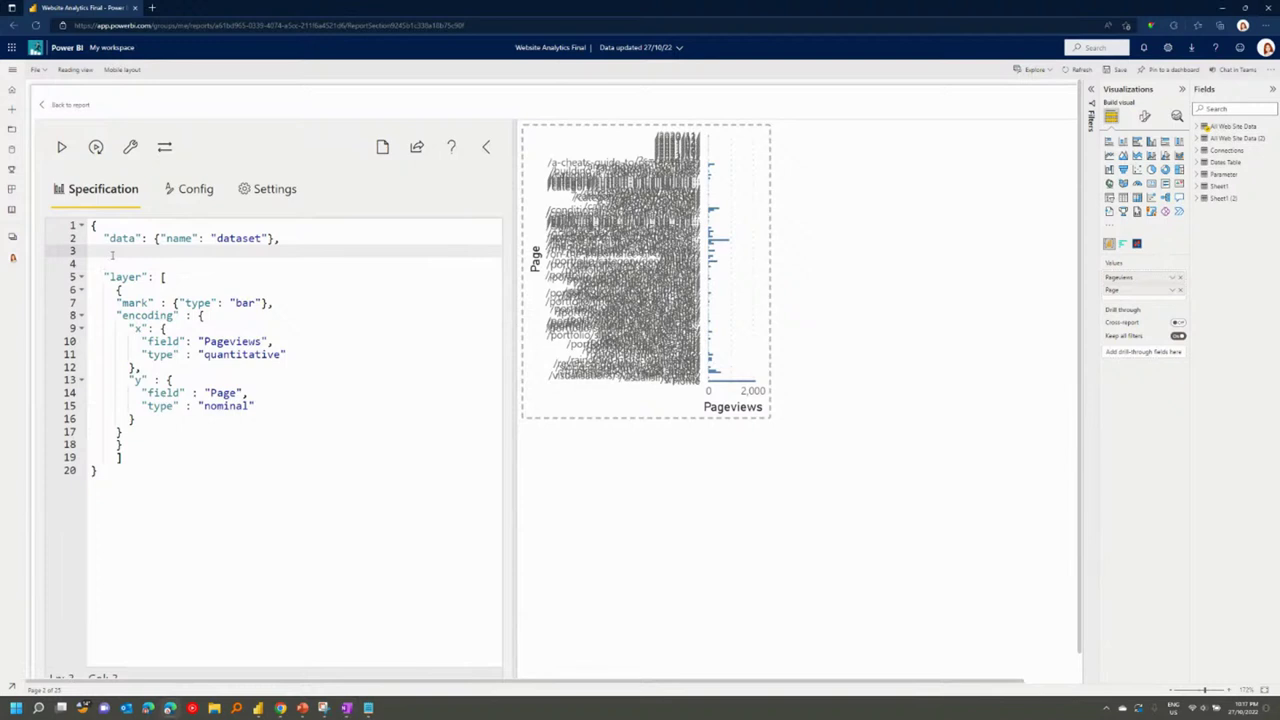
type("\"width\": 275, \"height\": {\"step\": 30},")
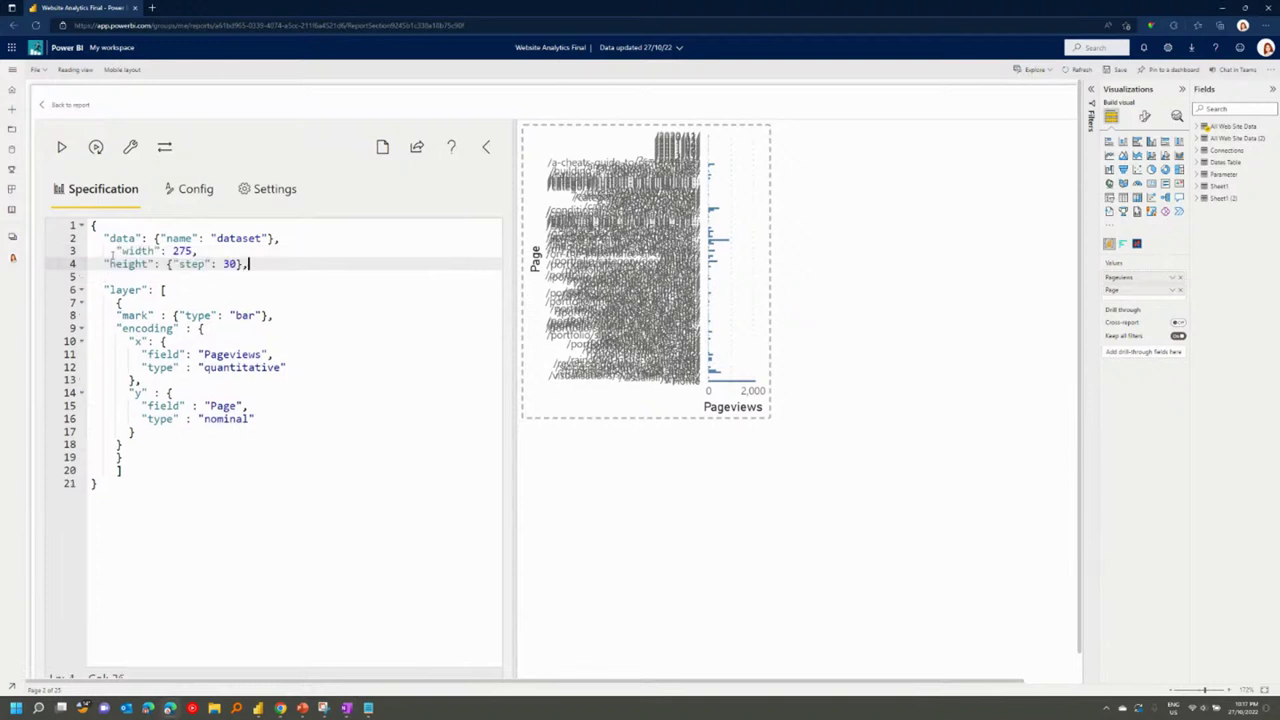
left_click(62, 146)
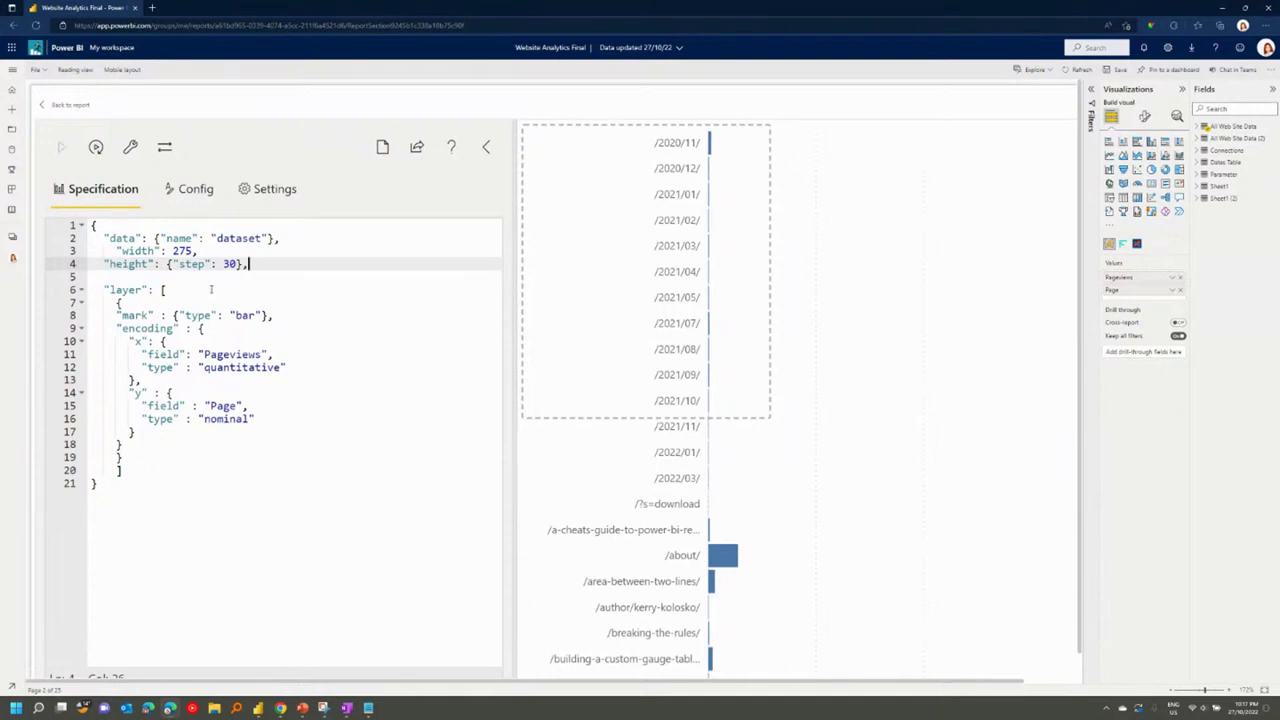
Remove the extra indentation in front of the "width" property.
key("Up")
key("Home")
key("BackSpace")
key("BackSpace")
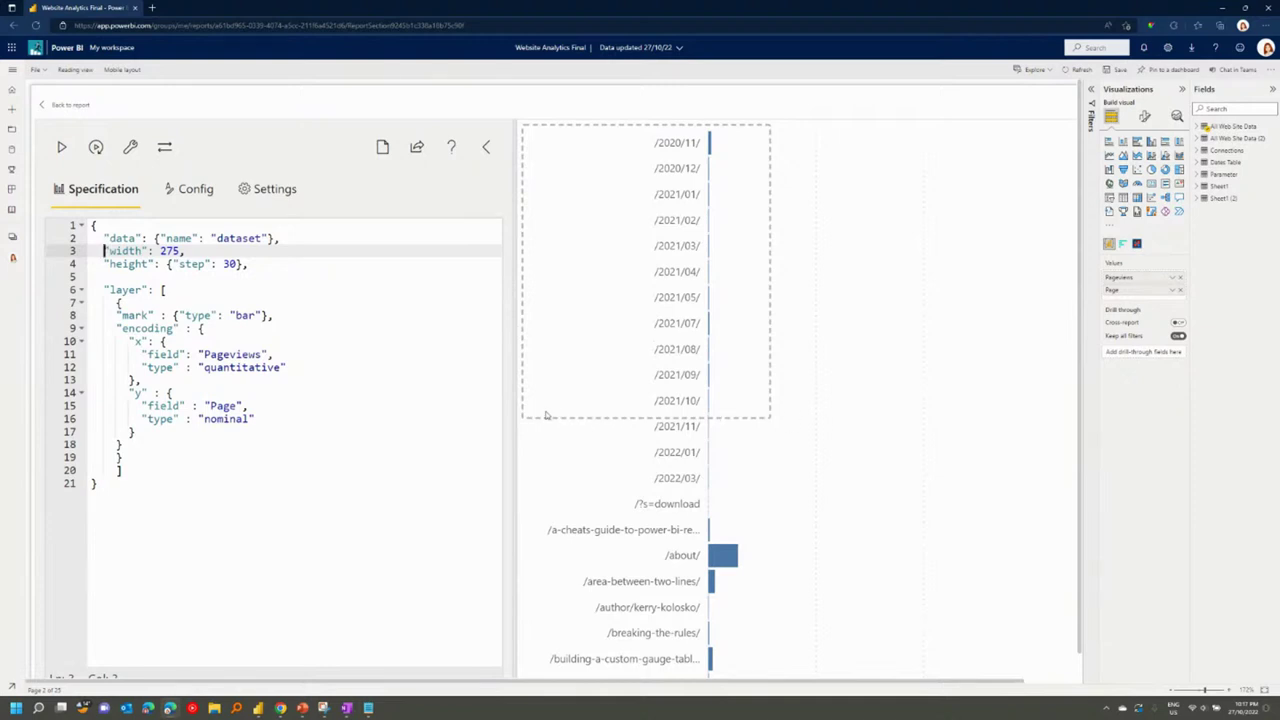
Try a height step of 15 and apply the specification.
left_click_drag(167, 263, 240, 264)
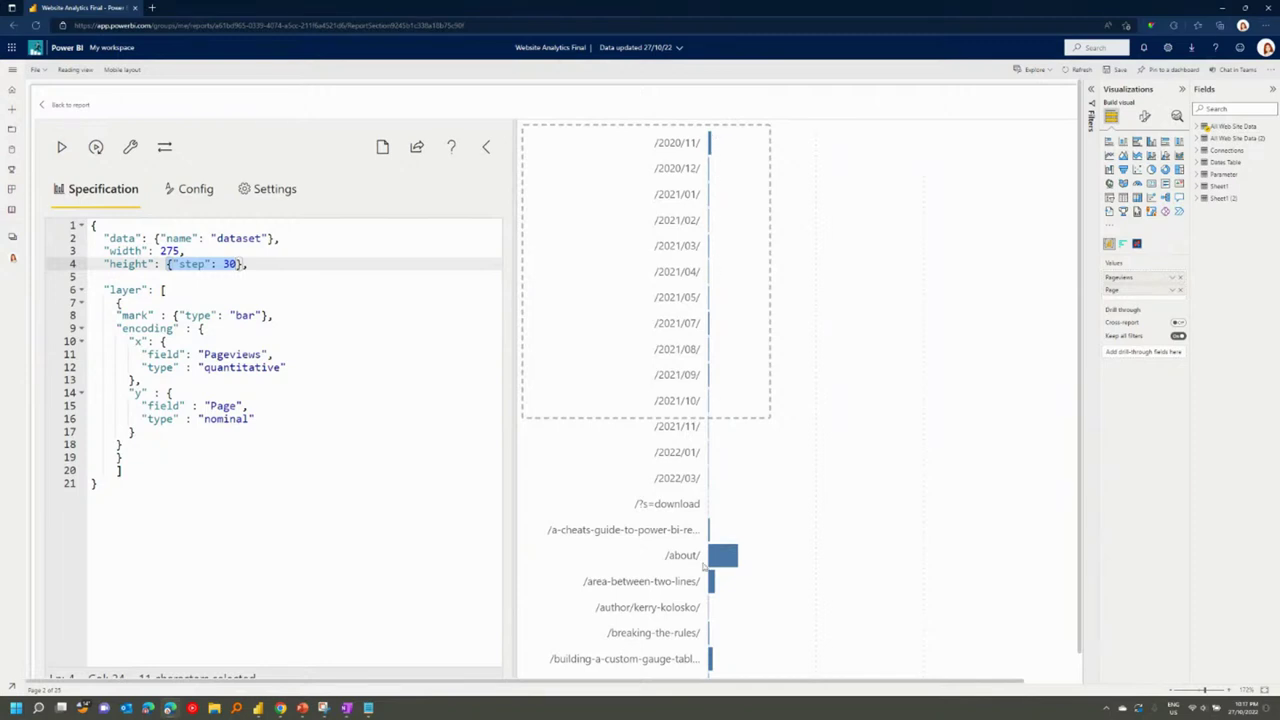
double_click(229, 264)
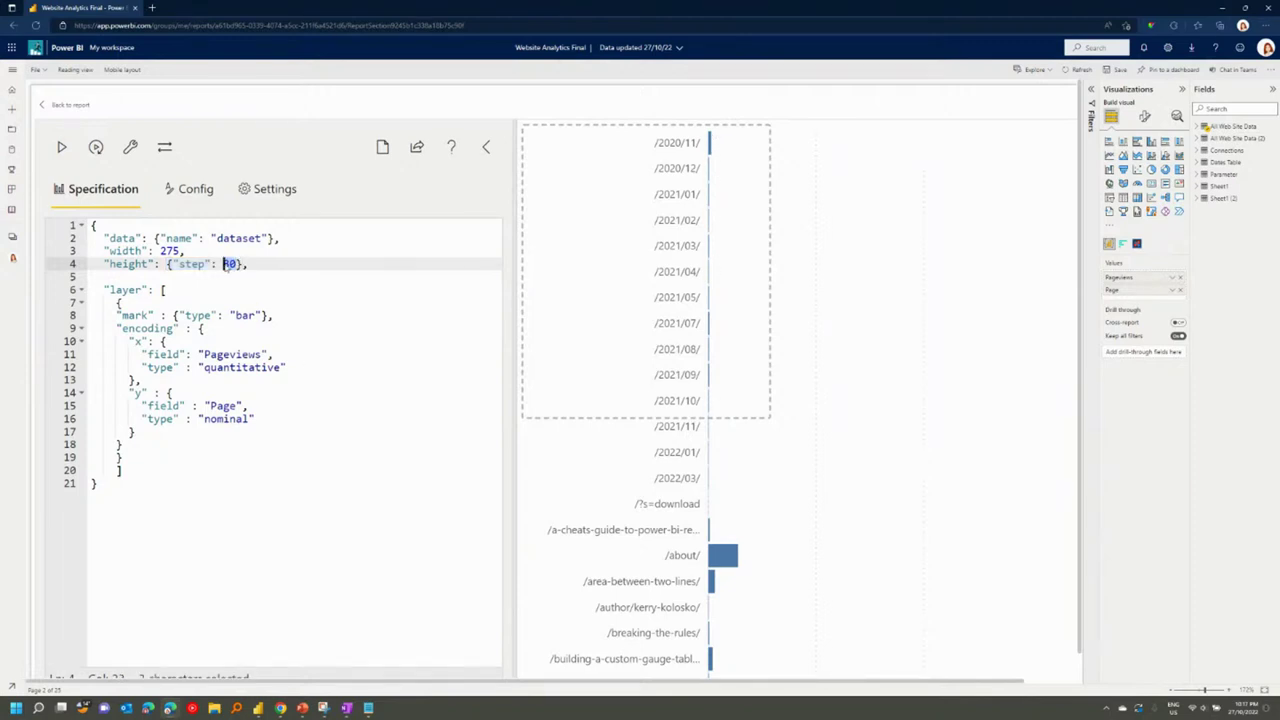
type("15")
left_click(72, 149)
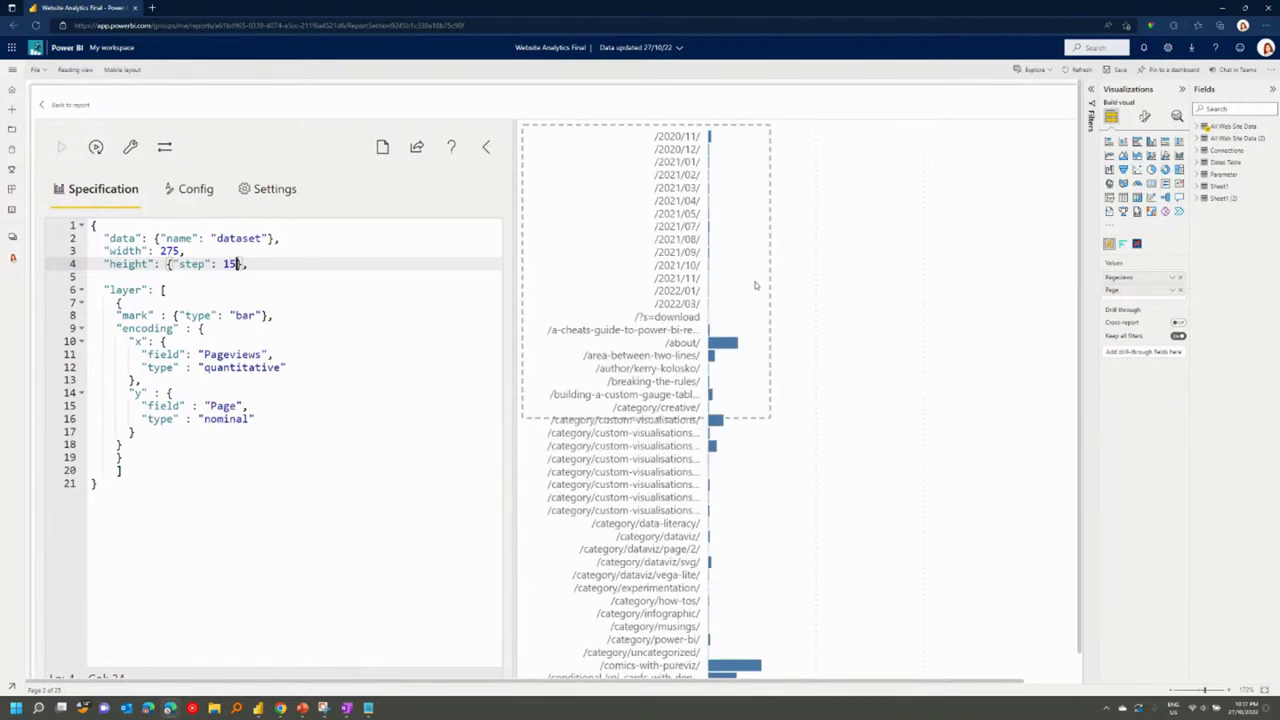
Set the height step to 20, apply the specification and review the length of the chart.
left_click_drag(237, 264, 229, 264)
type("20")
left_click(62, 148)
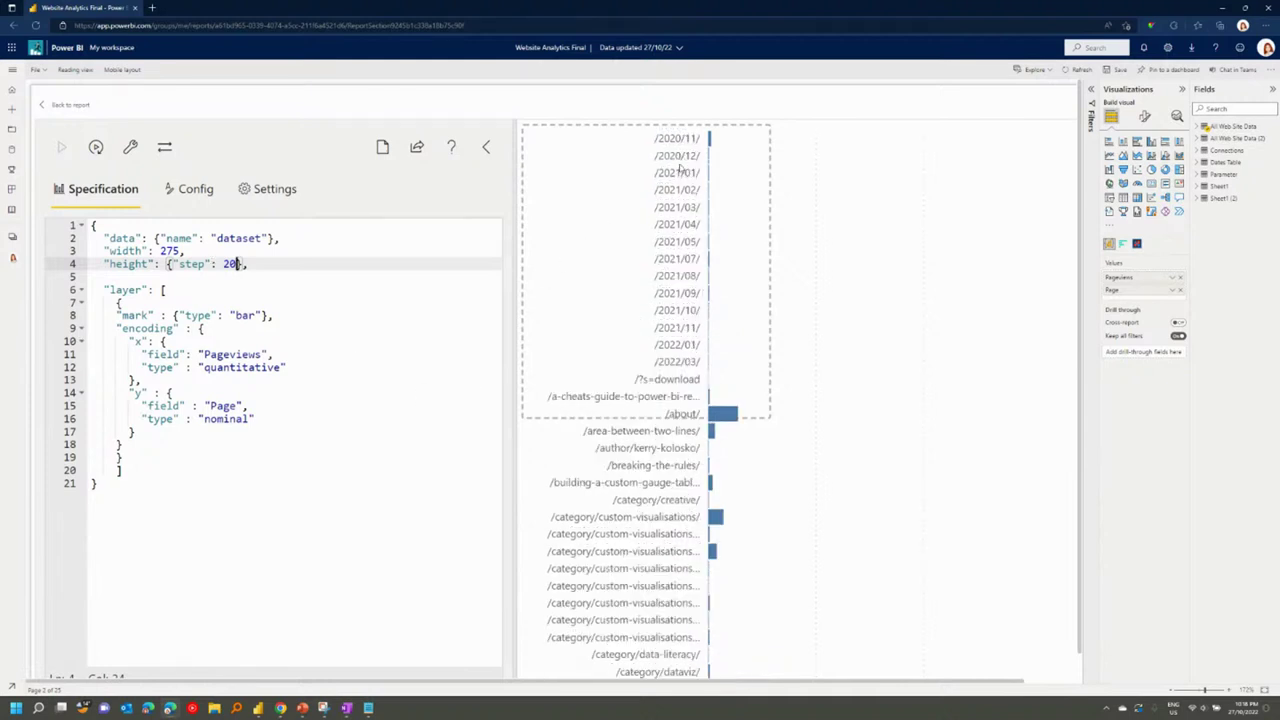
scroll(670, 528, "down", 3)
scroll(670, 528, "down", 5)
scroll(670, 528, "up", 4)
scroll(670, 528, "up", 5)
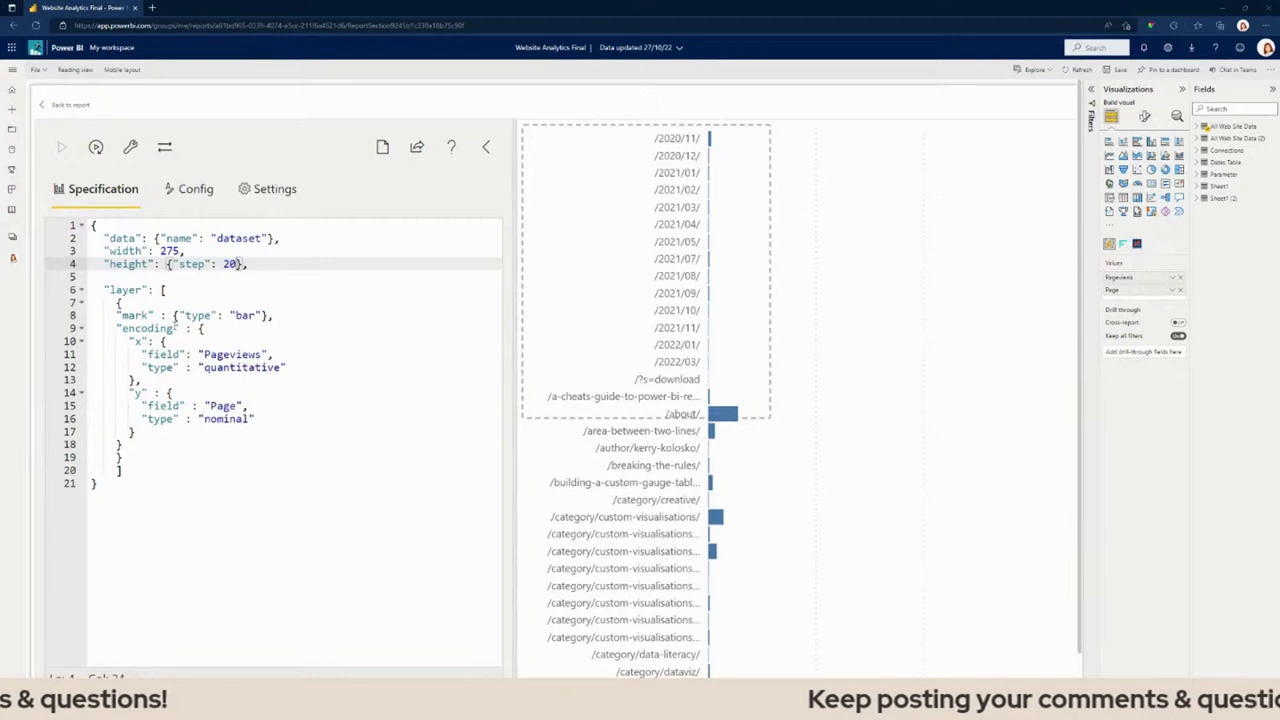
Add a sort by field "Pageviews" in "descending" order to the y channel, apply it and remove the leftover blank line.
left_click(289, 420)
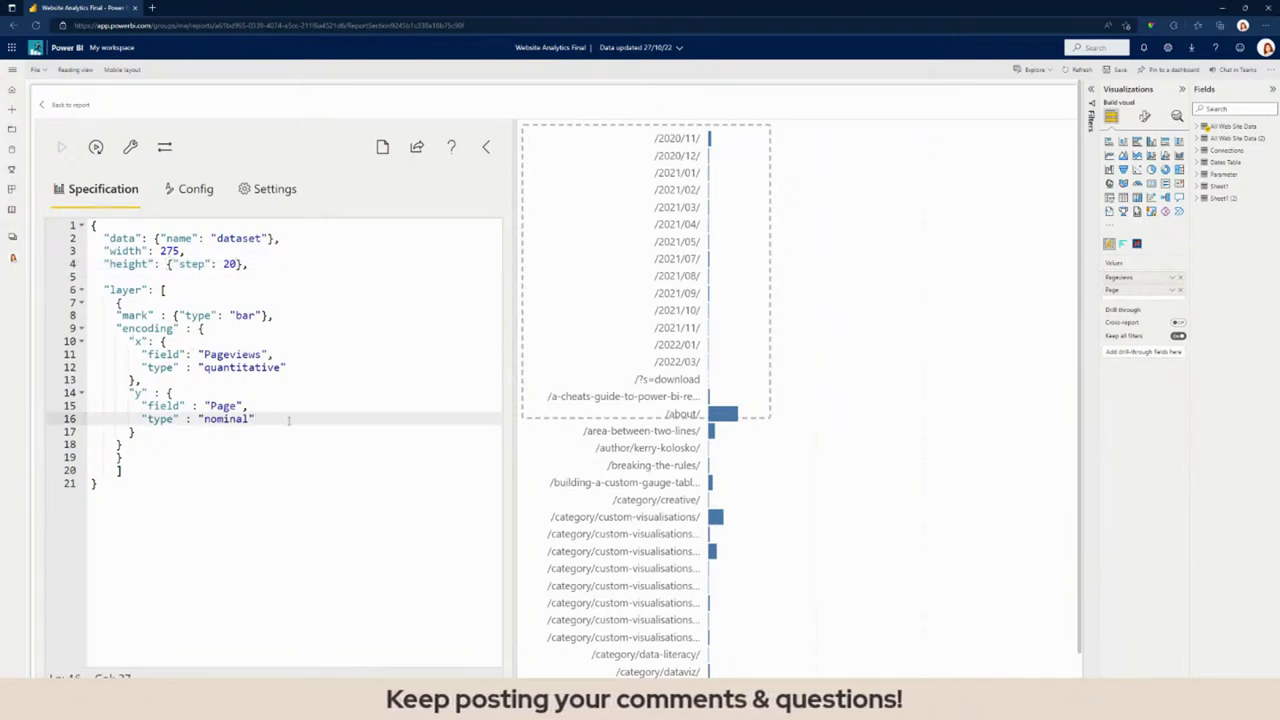
type(",       \"sort\": {\"field\": \"Pageviews\",     \"order\": \"descending\"}")
left_click_drag(135, 432, 316, 432)
double_click(213, 444)
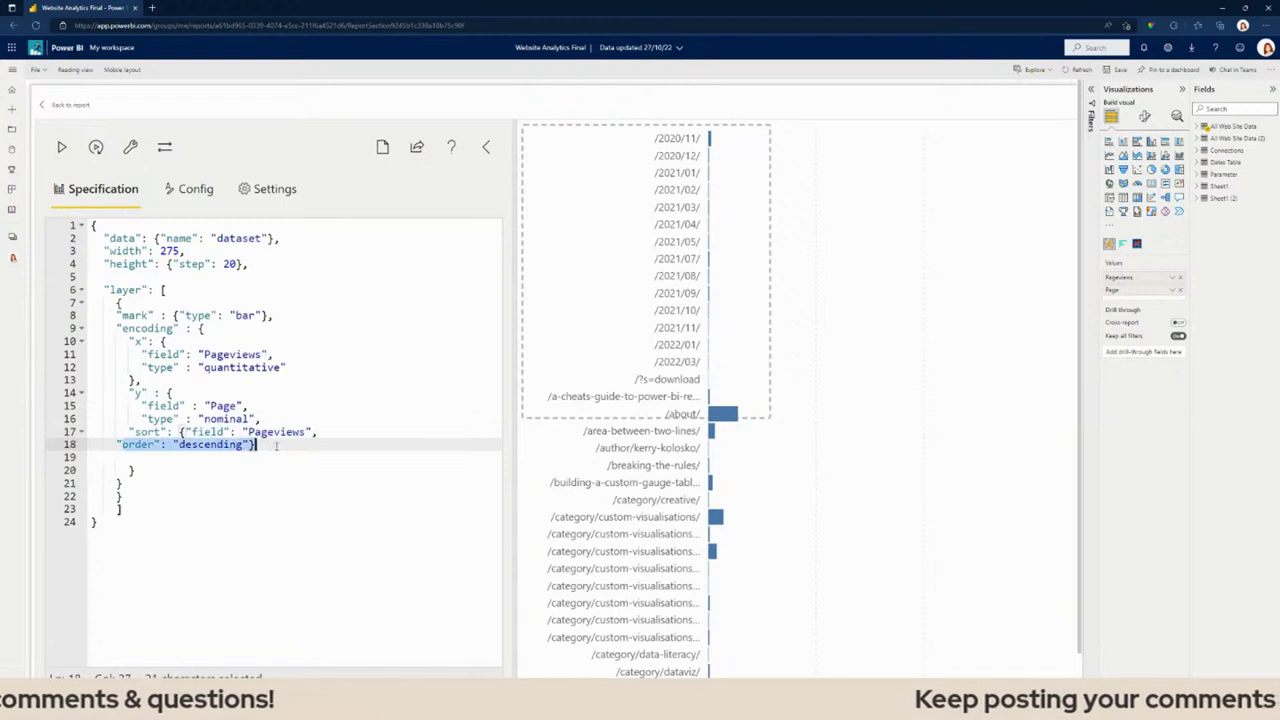
key("Down")
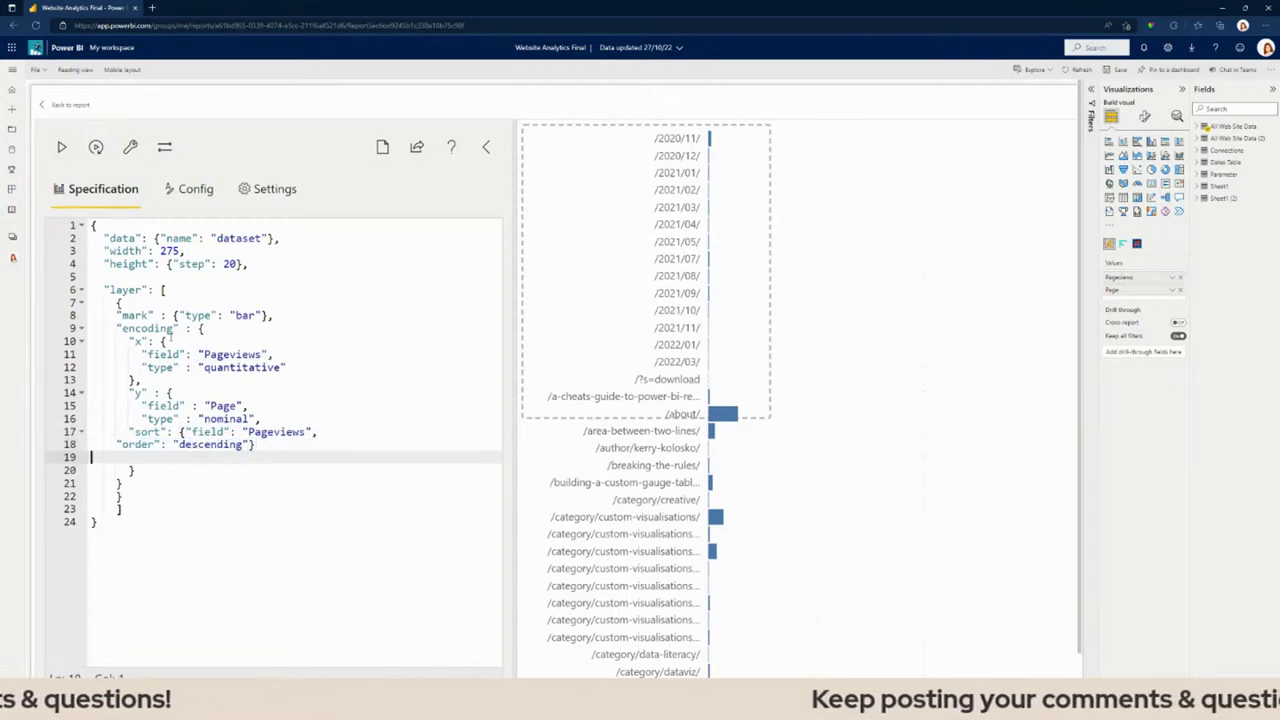
left_click(63, 147)
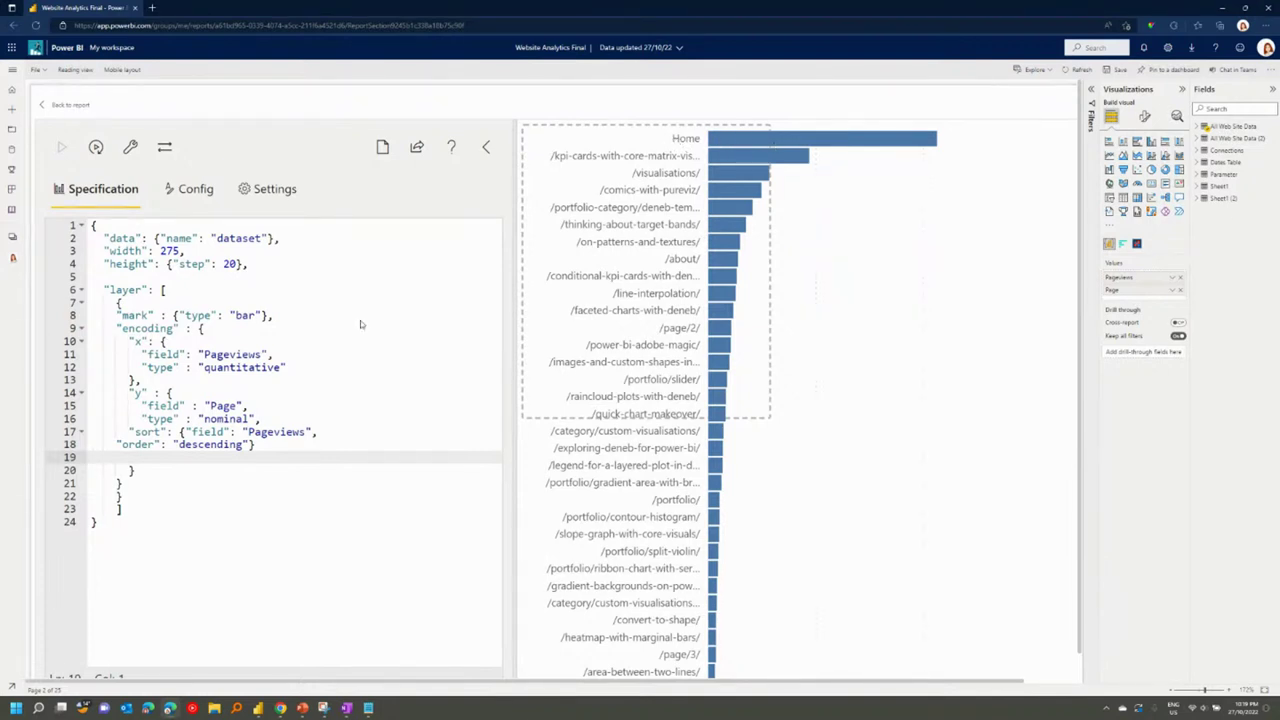
key("BackSpace")
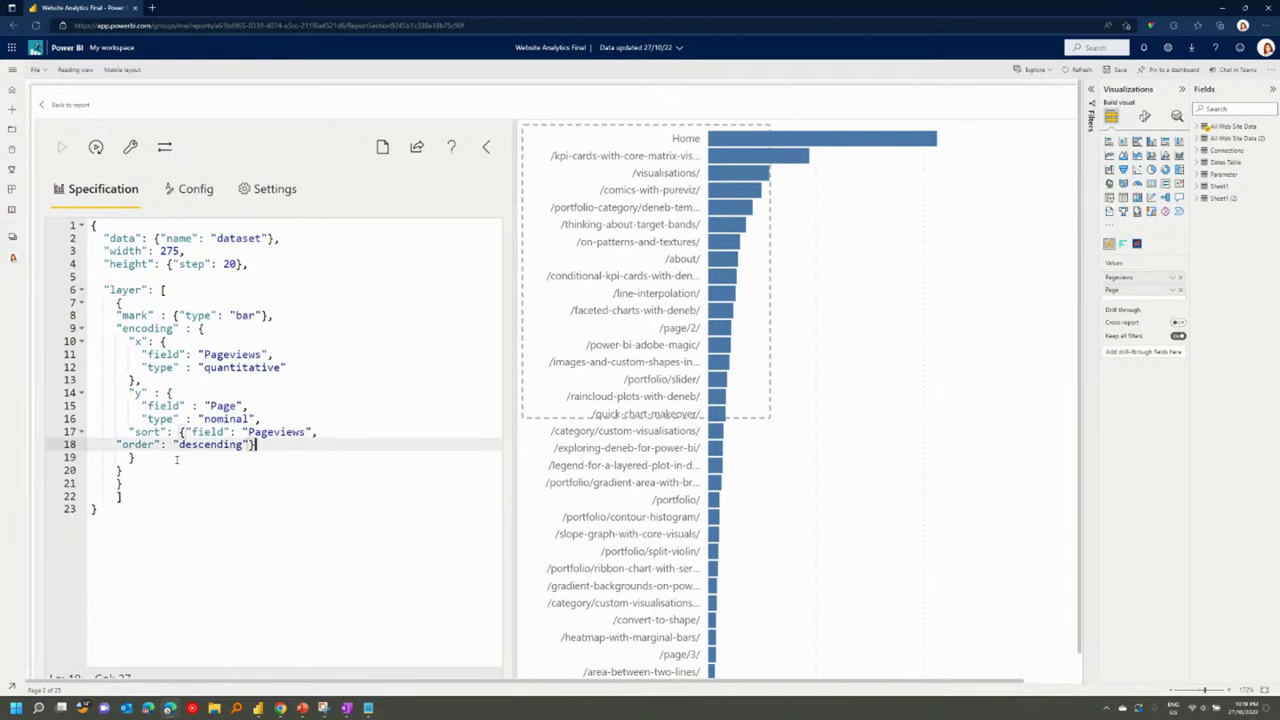
Add "title": null to the y channel after the sort property.
left_click_drag(131, 393, 262, 450)
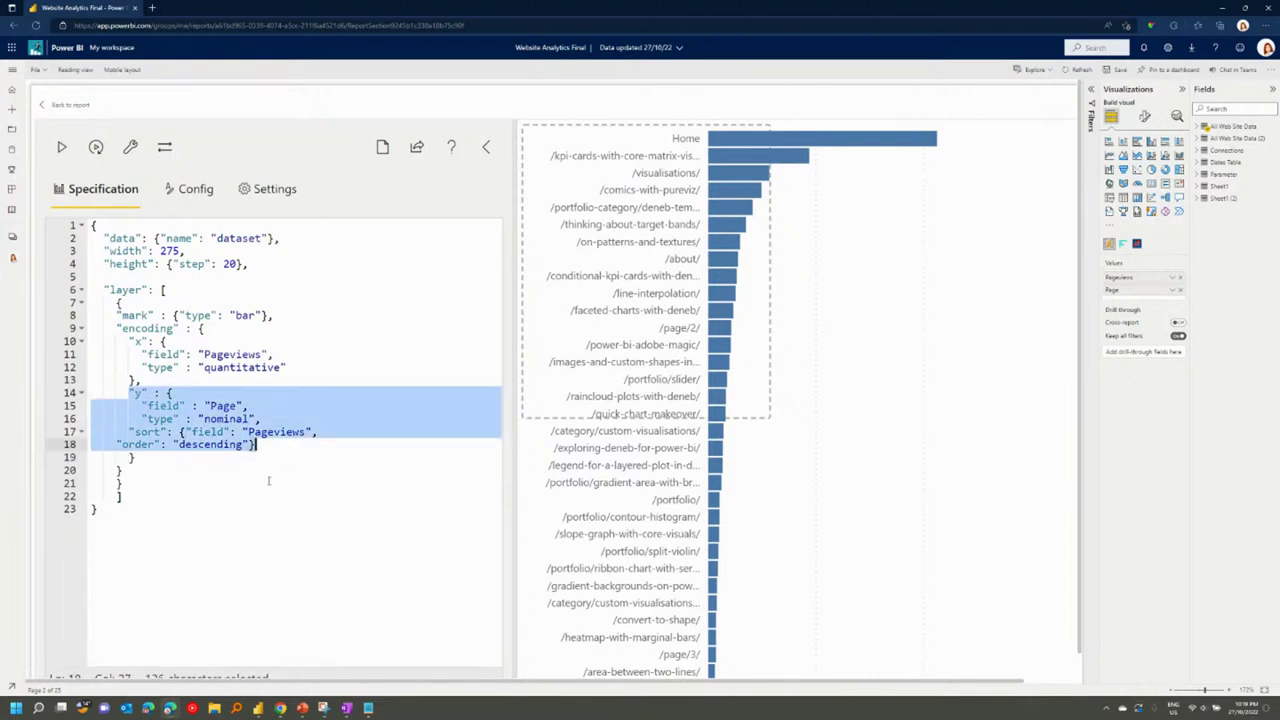
left_click(268, 481)
left_click(271, 446)
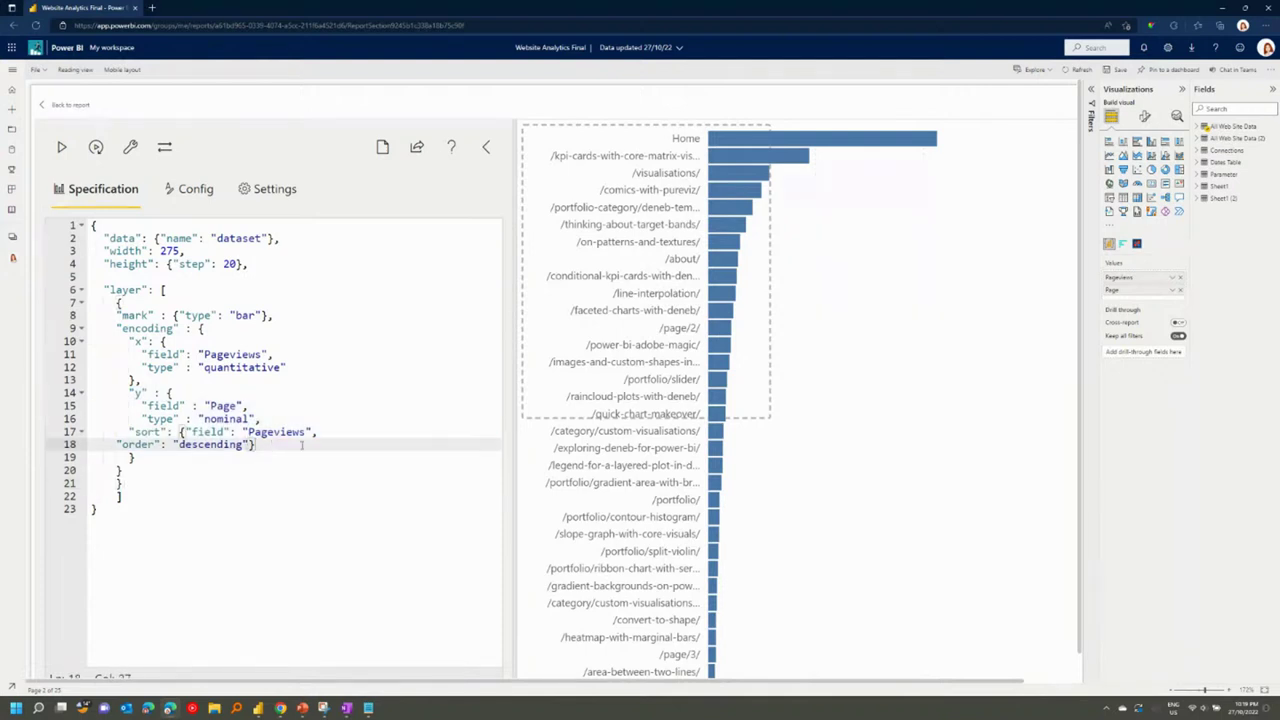
type(",")
key("Return")
type("\"")
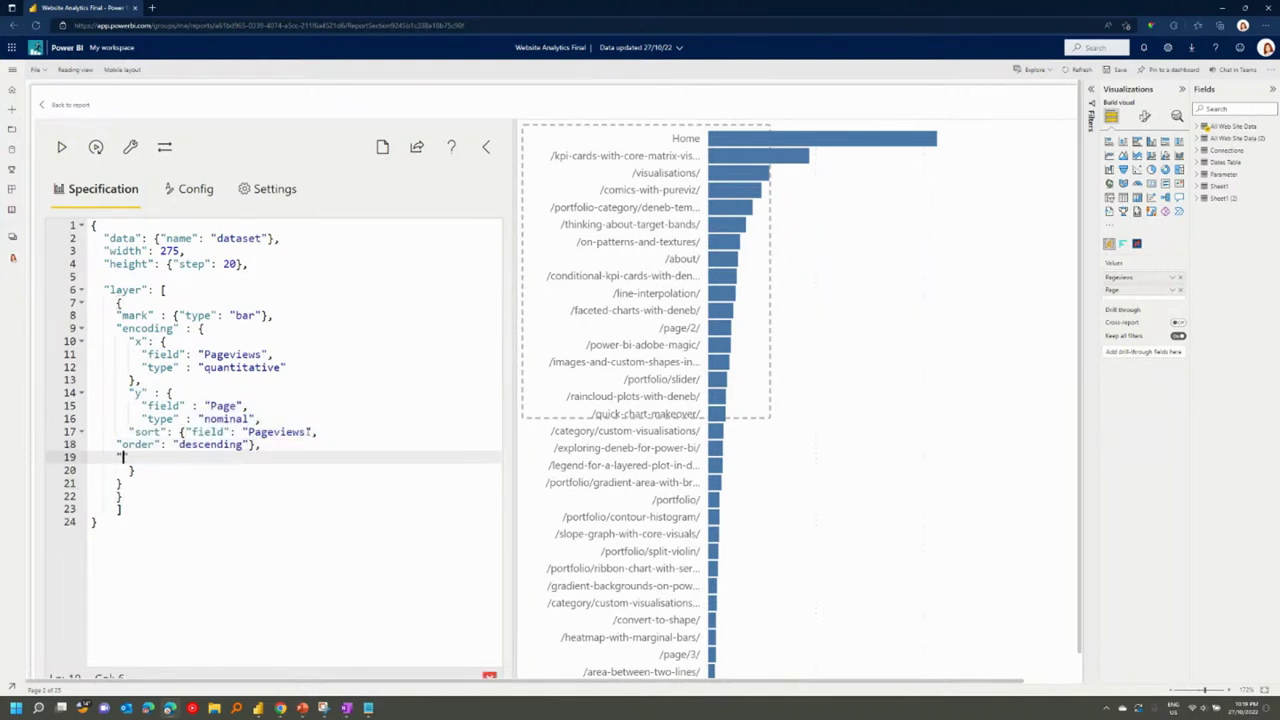
type("title\": null,")
key("Return")
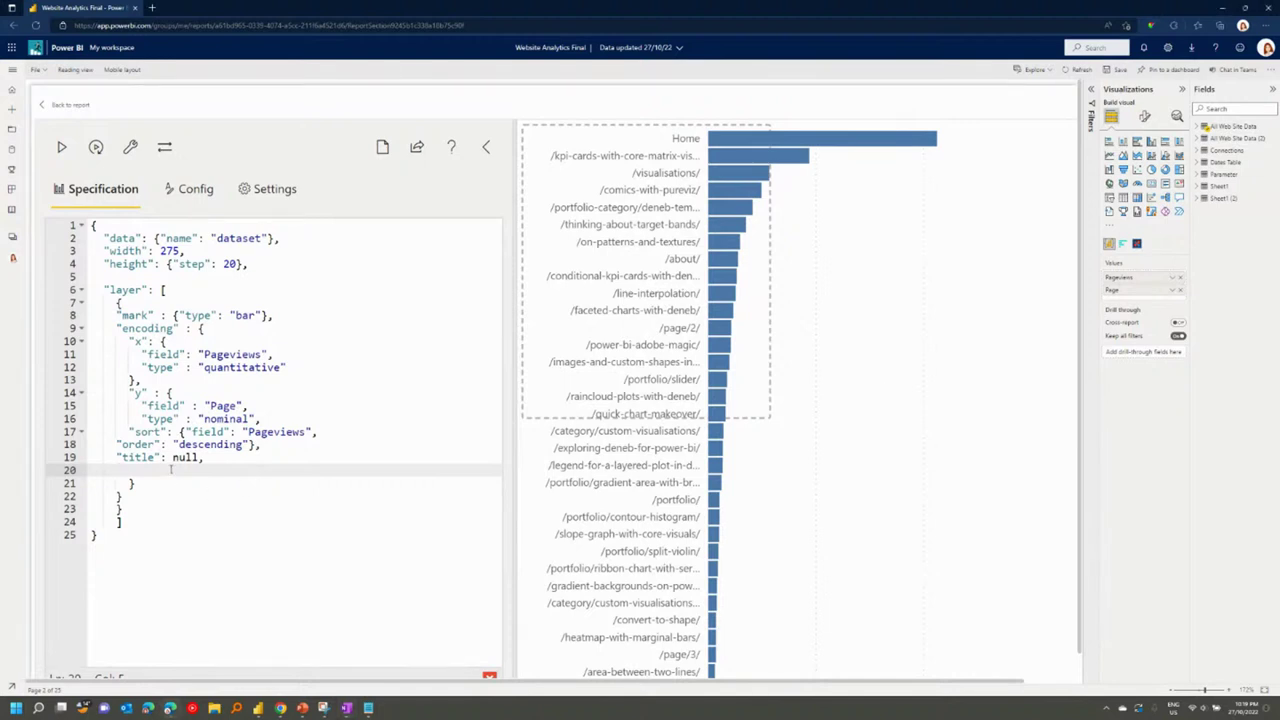
Add a y axis block with grid, domain and ticks false, labelAlign "left", labelBaseline "middle", labelPadding -5 and zindex 1; format and apply the code.
type("\"axis\": { \"grid\": false, \"domain\": false, \"ticks\": false, \"labelAlign\": \"left\", \"labelBaseline\": \"middle\", \"labelPadding\": -5, \"zindex\": 1 }")
scroll(203, 514, "down", 1)
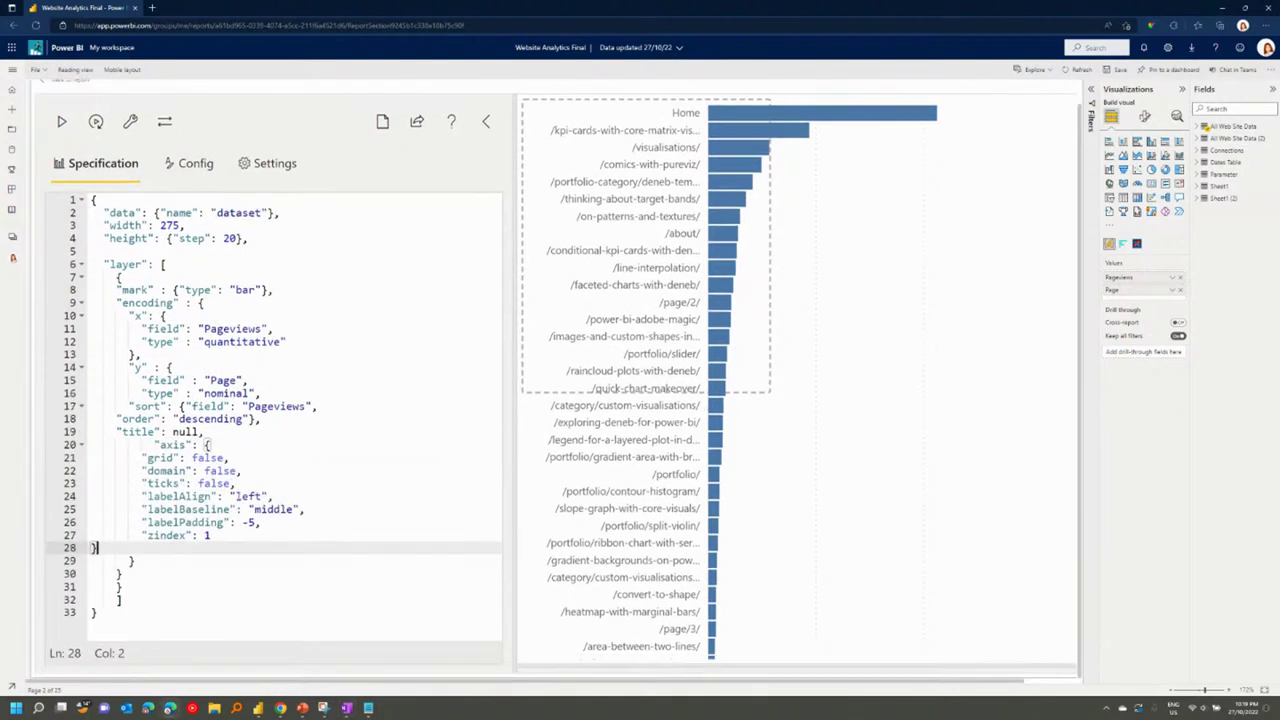
left_click(130, 121)
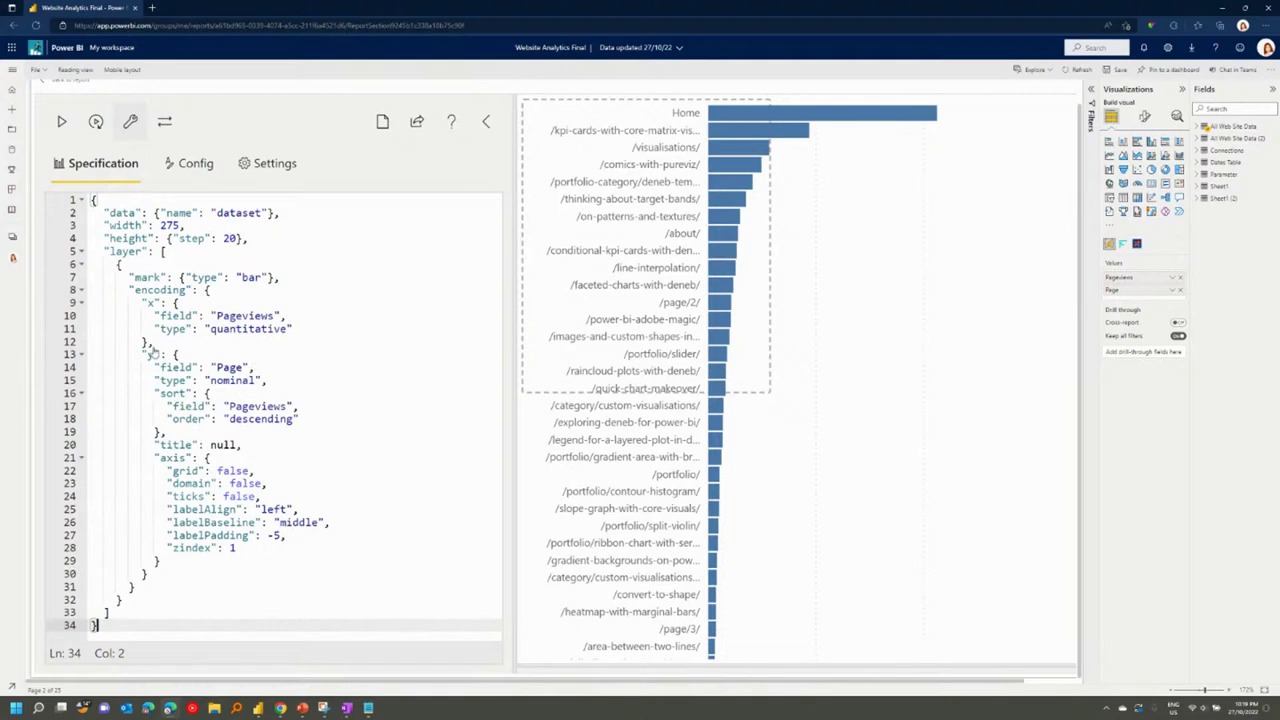
key("ctrl+Return")
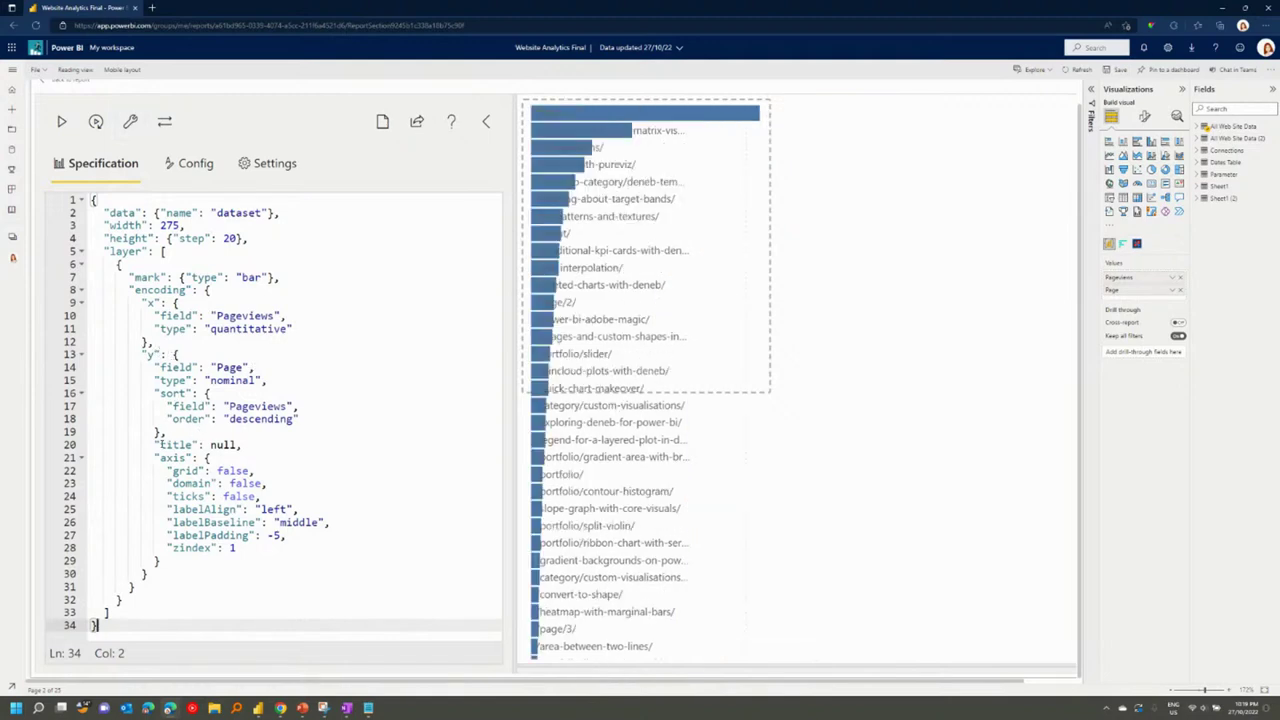
Examine the y channel's title setting and its axis properties for grid, ticks and label alignment.
left_click(156, 444)
left_click_drag(156, 444, 244, 445)
key("Right")
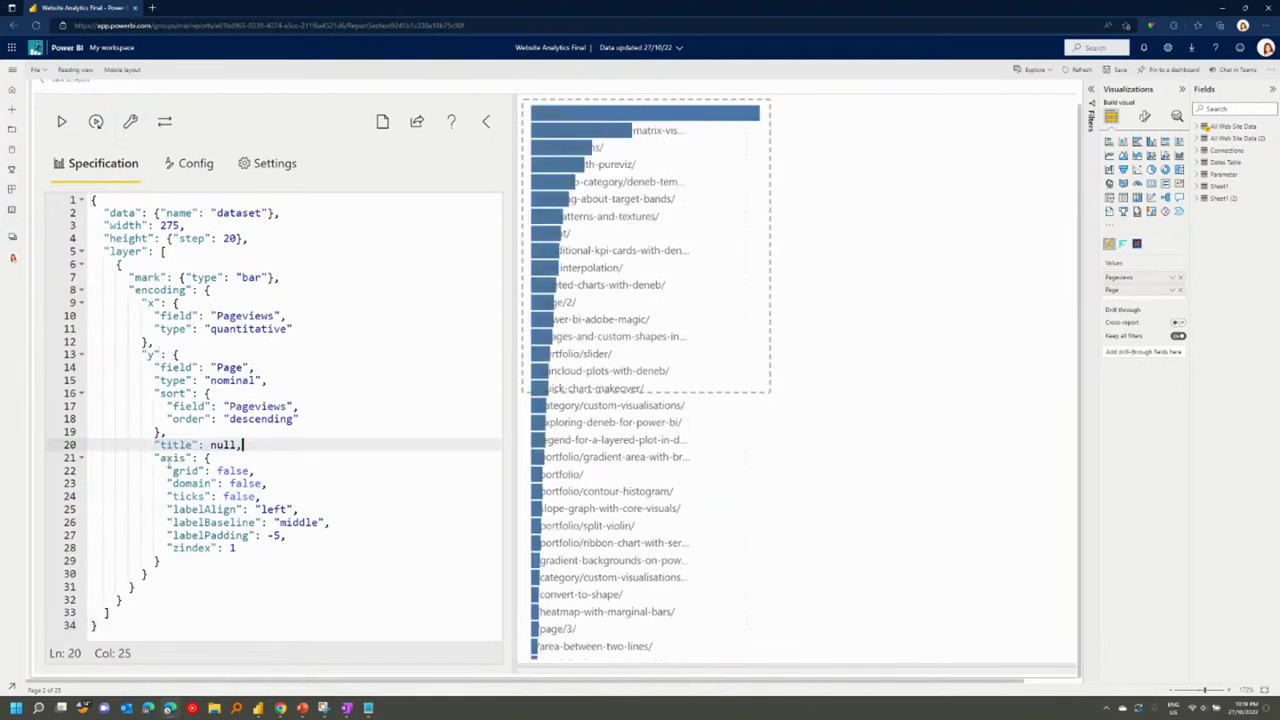
left_click_drag(155, 457, 212, 457)
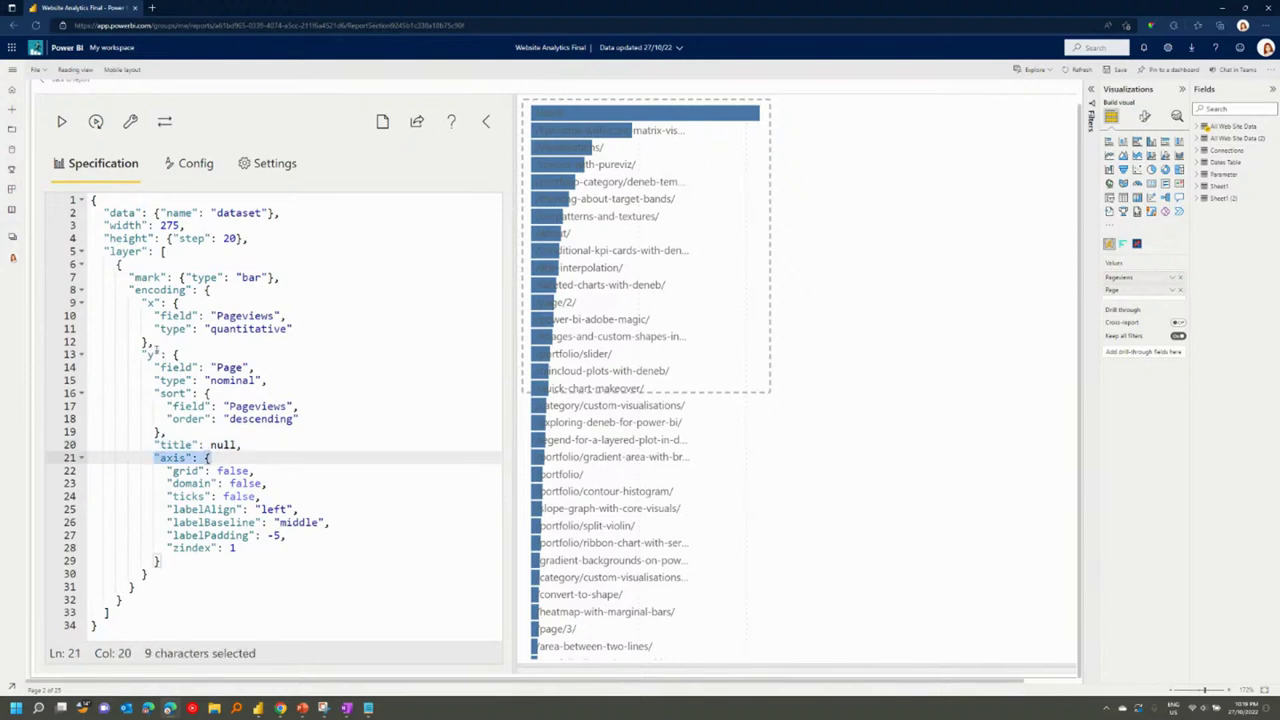
left_click_drag(168, 470, 253, 470)
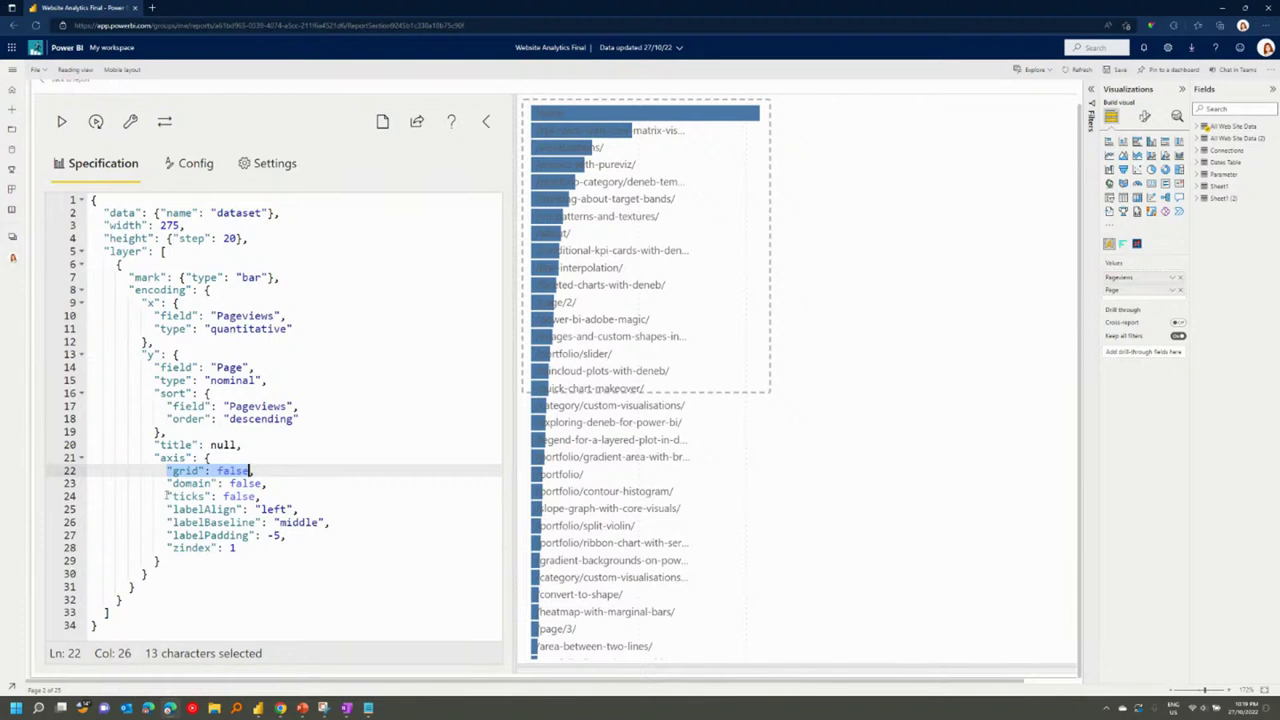
left_click_drag(166, 495, 262, 496)
left_click_drag(168, 510, 304, 509)
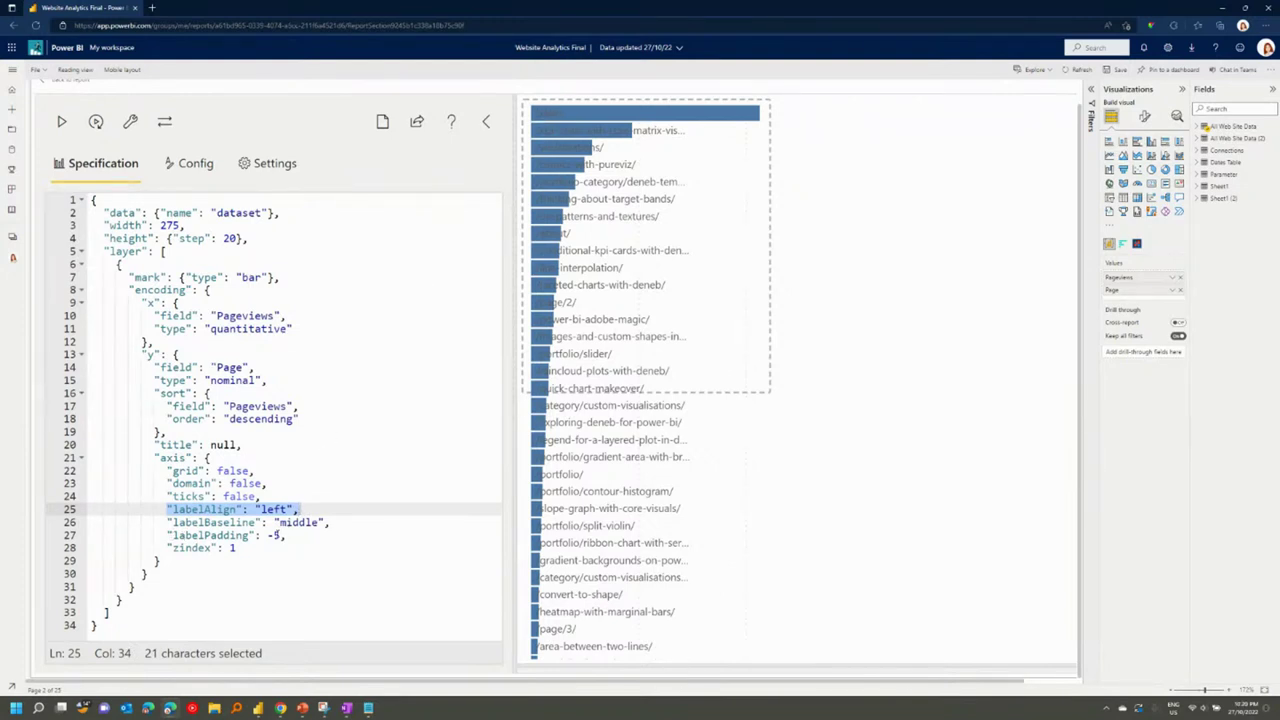
Try a labelPadding of -15 on the y axis and apply the specification.
left_click(273, 535)
type("1")
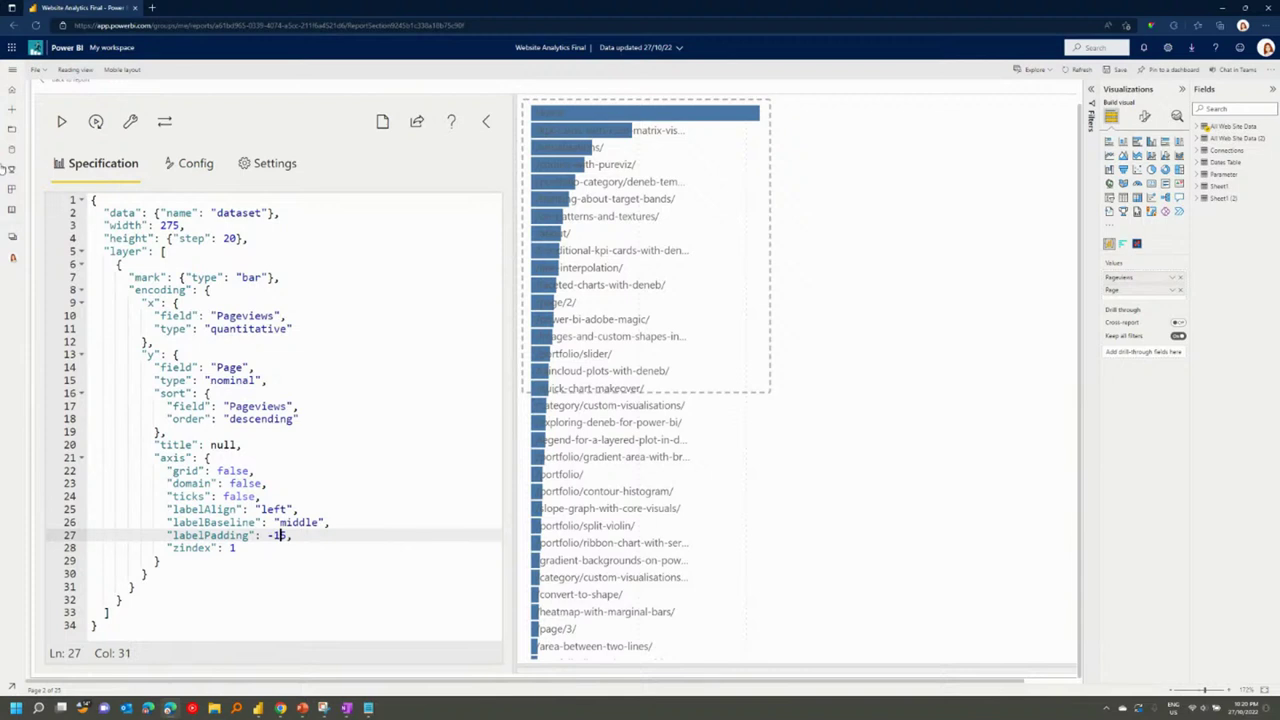
left_click(61, 124)
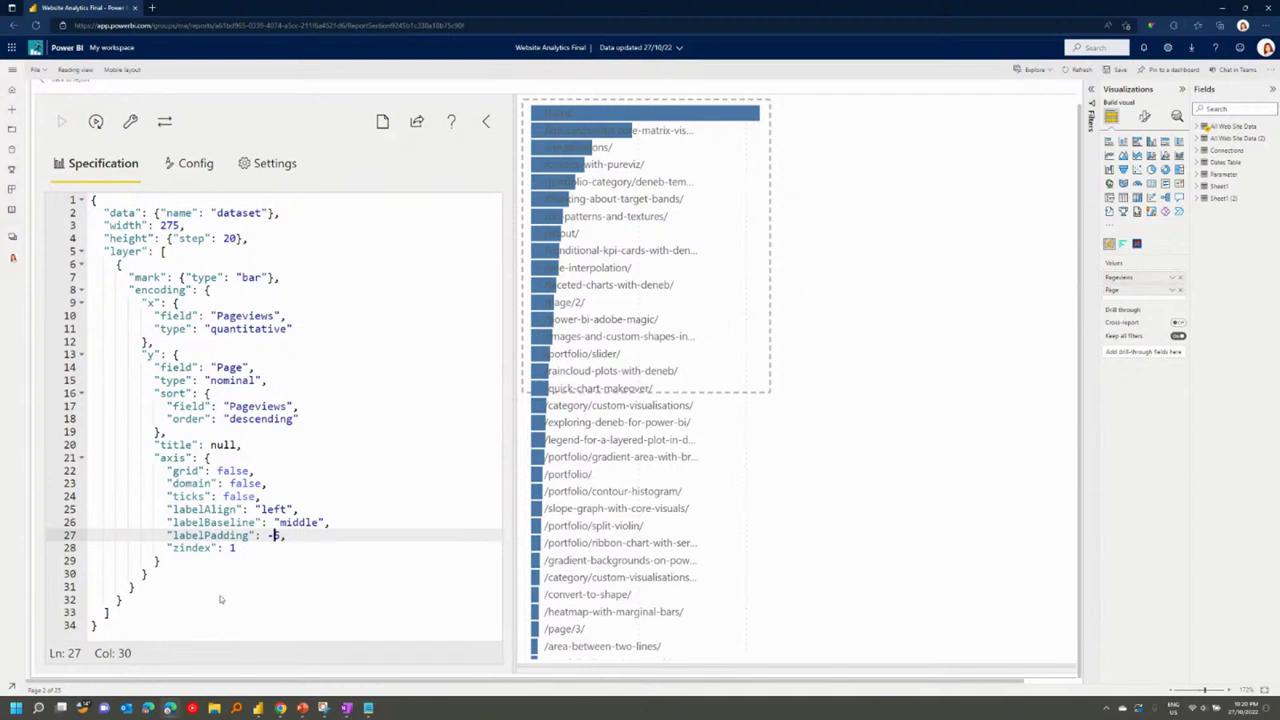
Try a zindex of 0 on the y axis, then restore it to 1, applying the specification for each change.
left_click(236, 548)
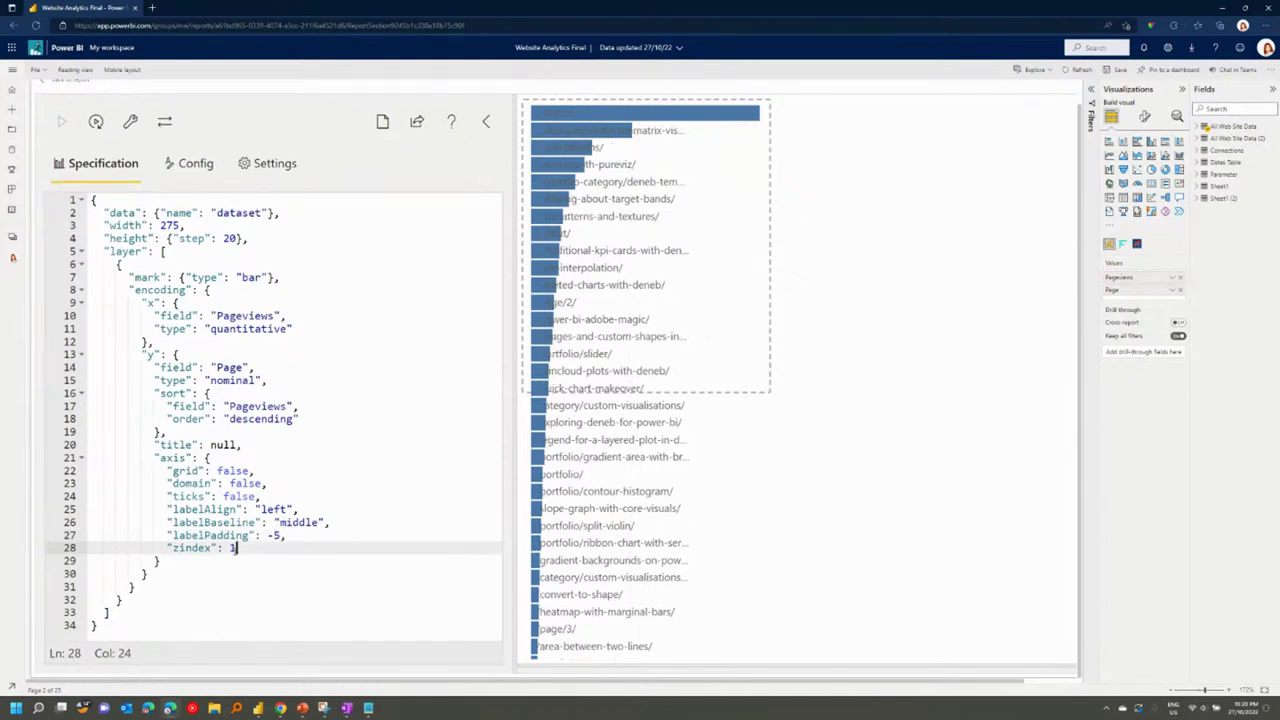
key("shift+Left")
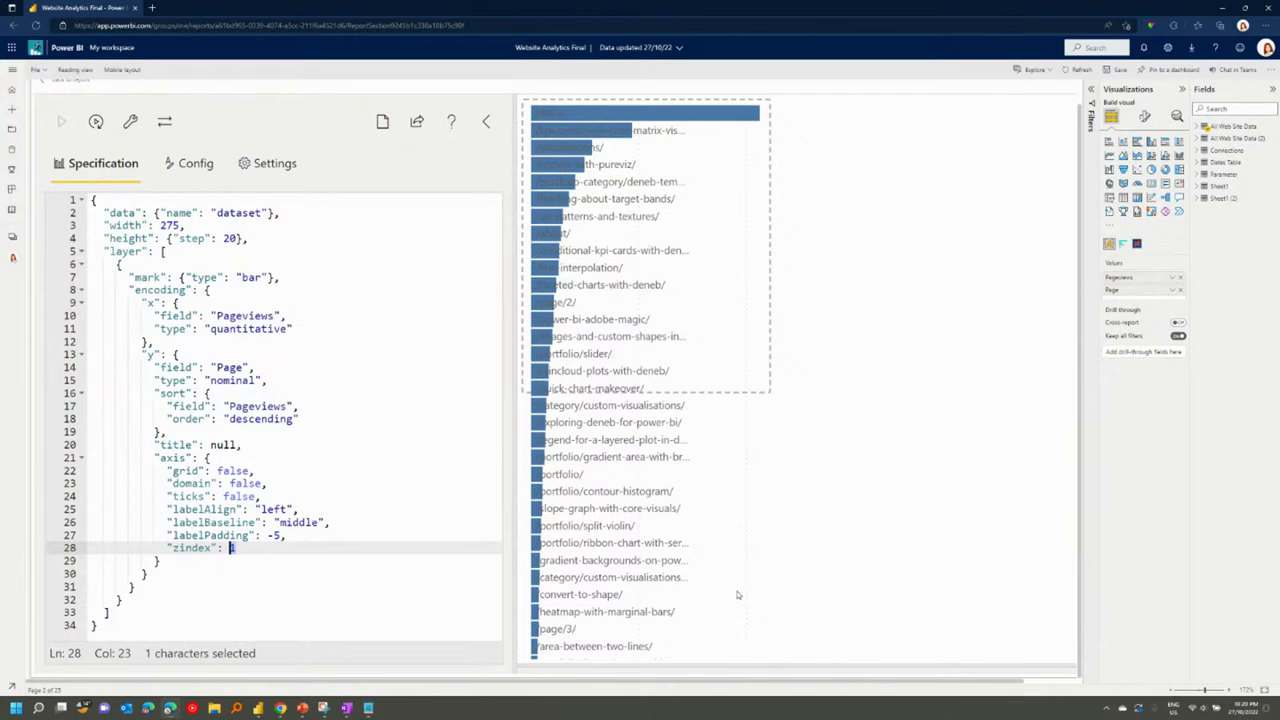
type("0")
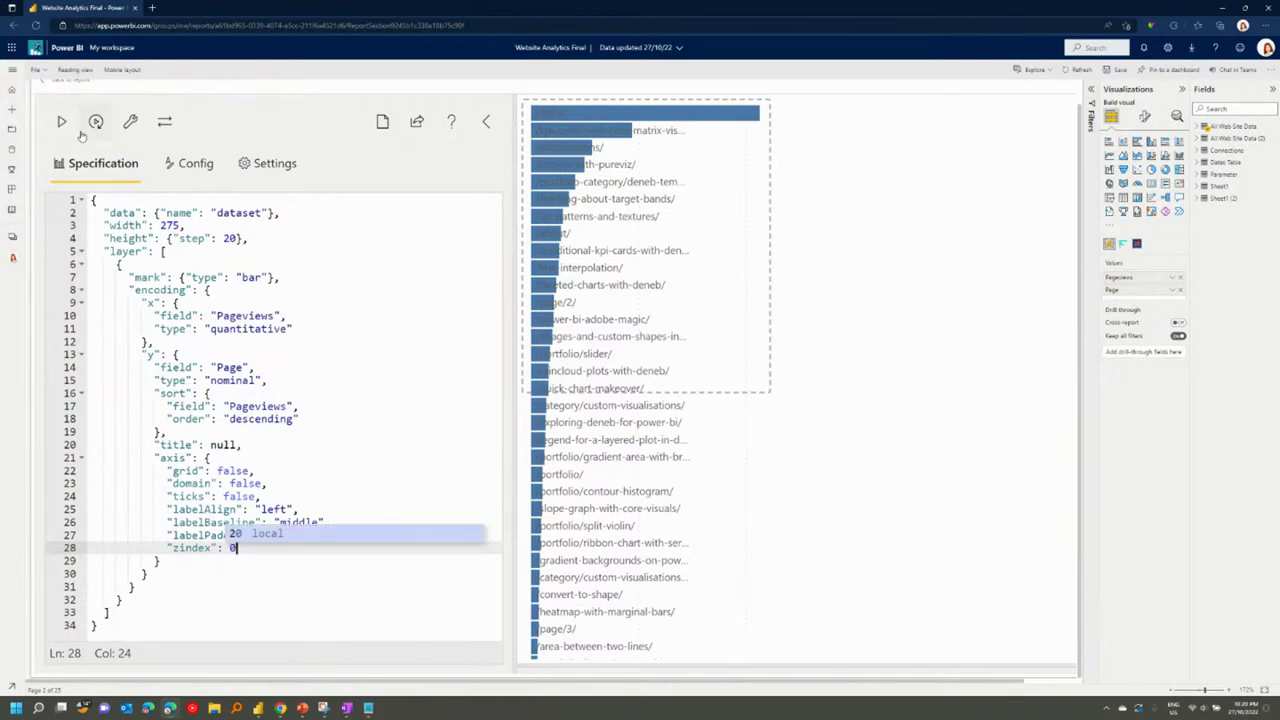
left_click(62, 121)
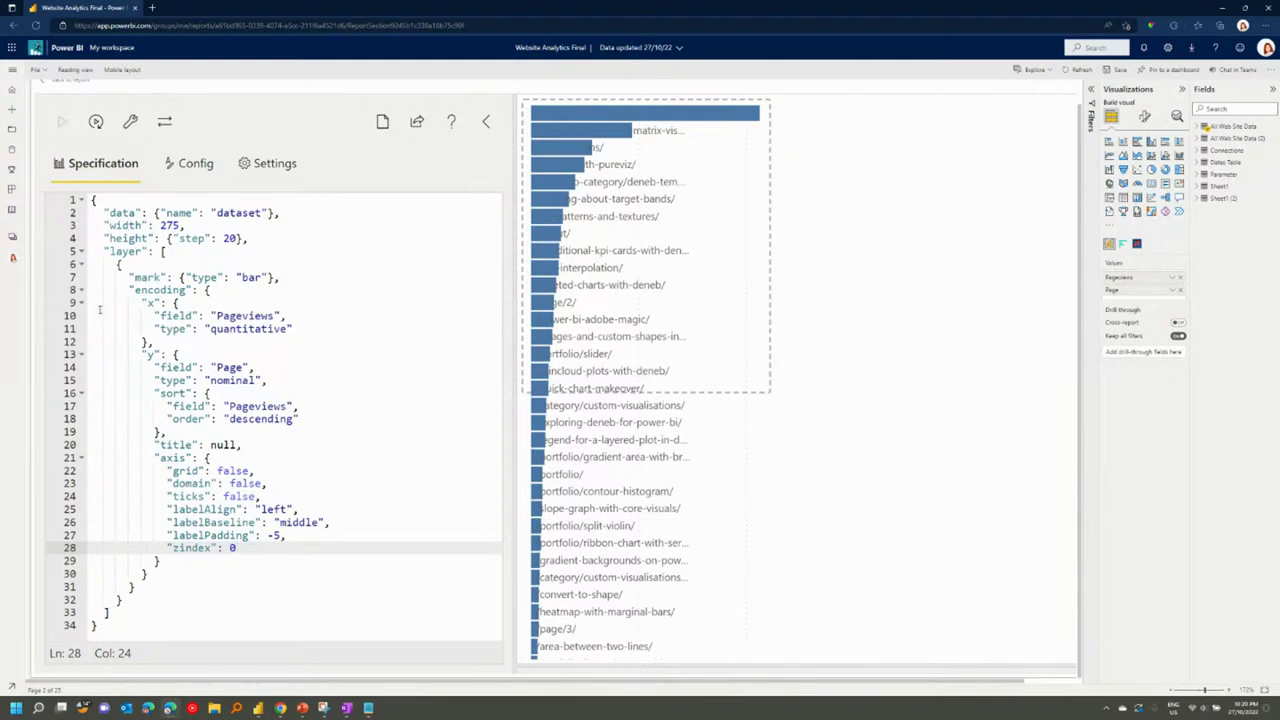
key("shift+Left")
type("1")
left_click(71, 120)
Add a "labelColor" property with the value "black" after zindex in the y axis block.
type(",")
key("Return")
type("\"labelCo")
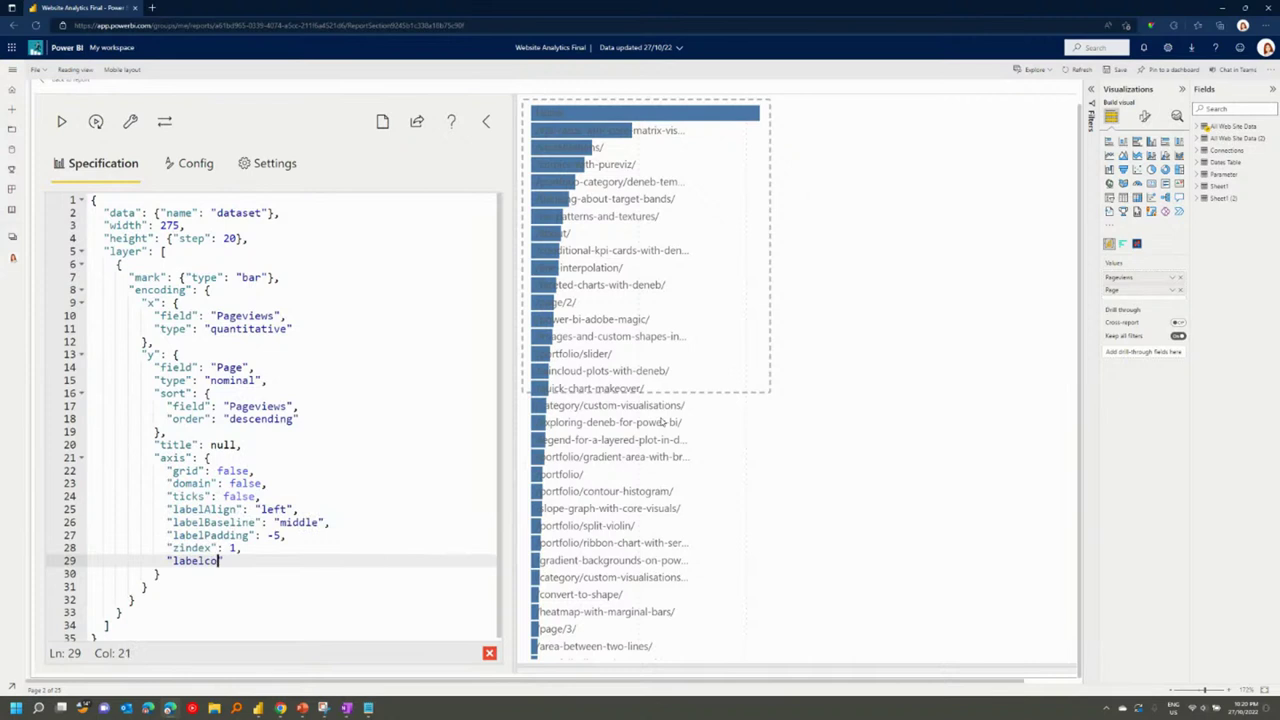
key("BackSpace")
type("olor\" : \"black")
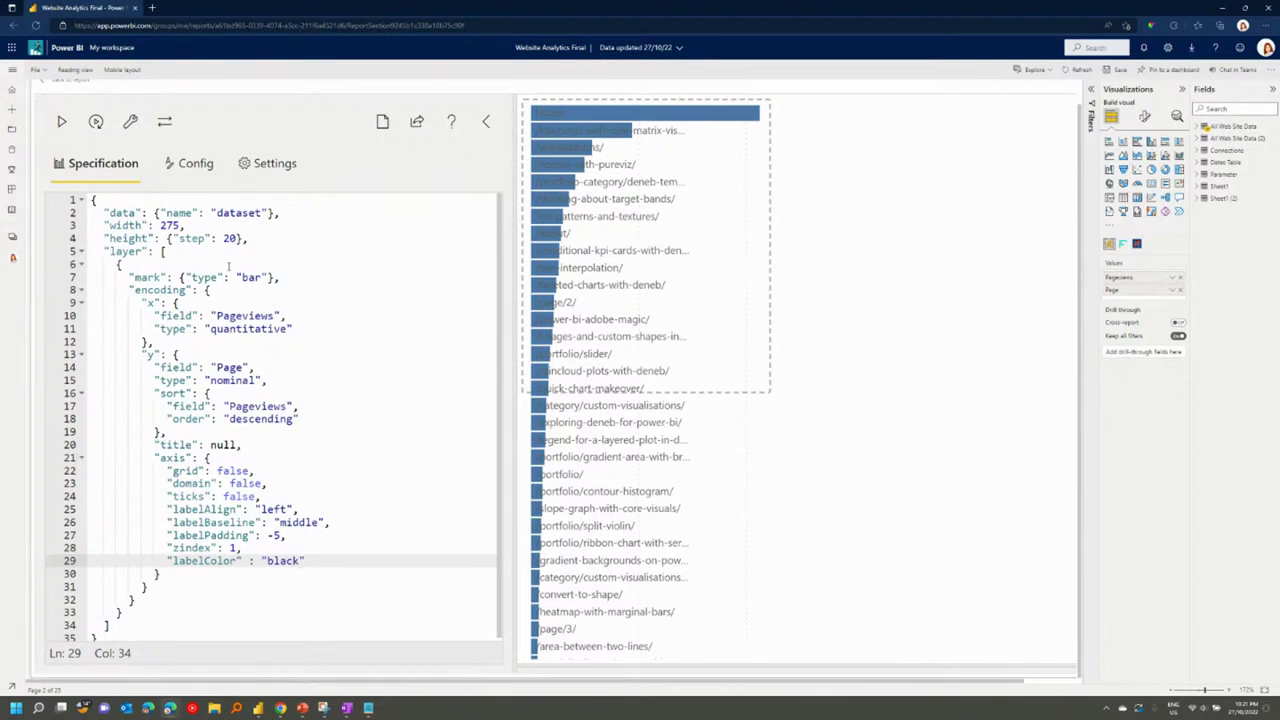
Add "color" : "skyblue" to the bar mark definition and apply the specification.
left_click(265, 277)
type(", colo")
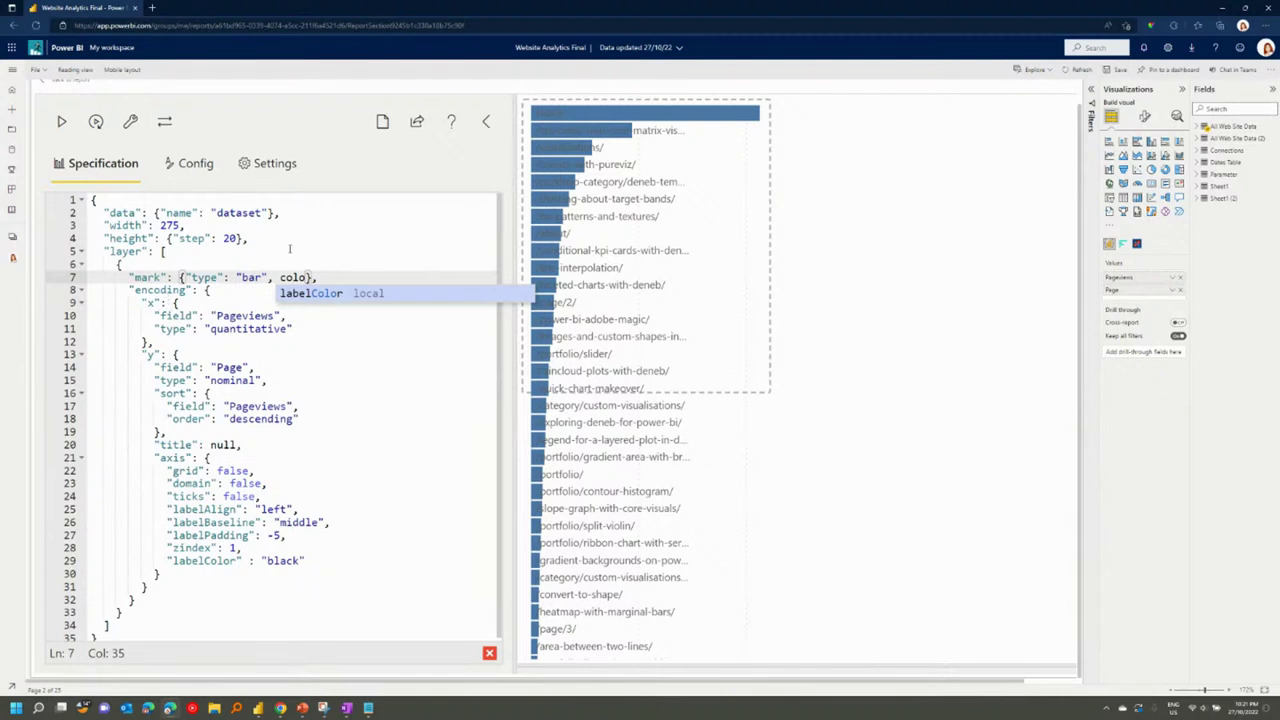
type("r")
key("BackSpace")
key("BackSpace")
key("BackSpace")
key("BackSpace")
key("BackSpace")
key("BackSpace")
type("\"")
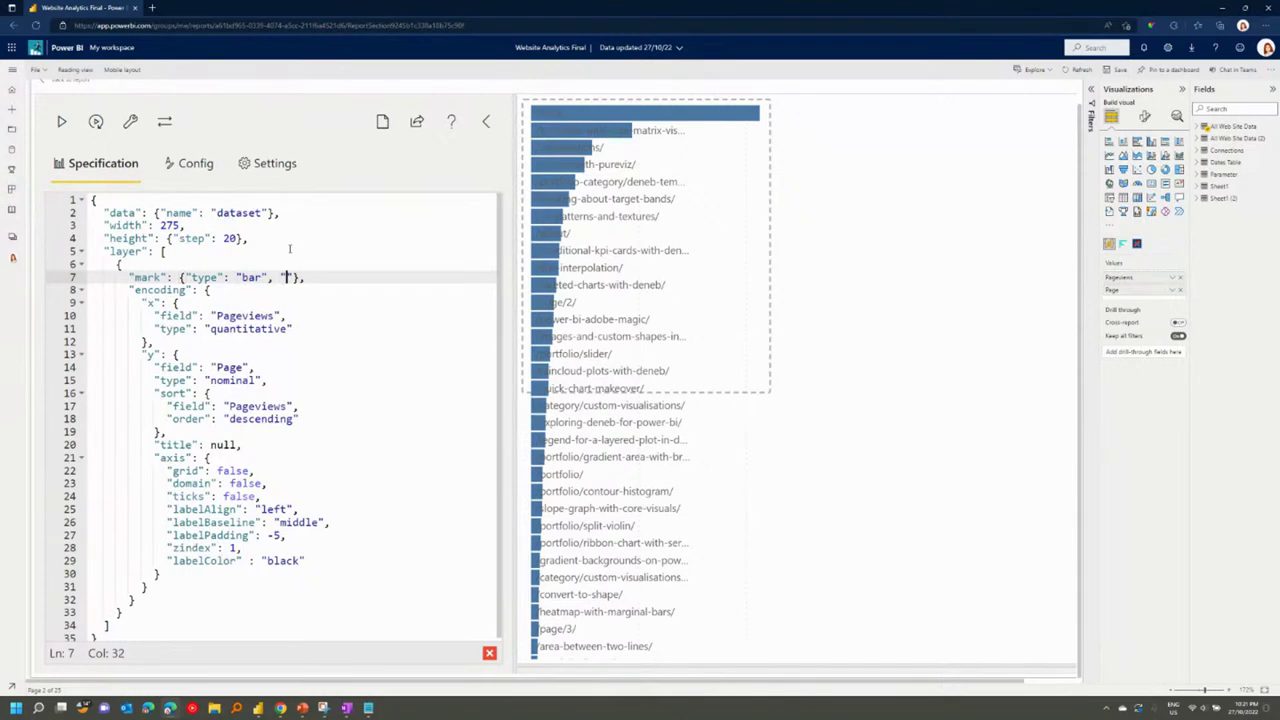
type("color\" : \"skyblue")
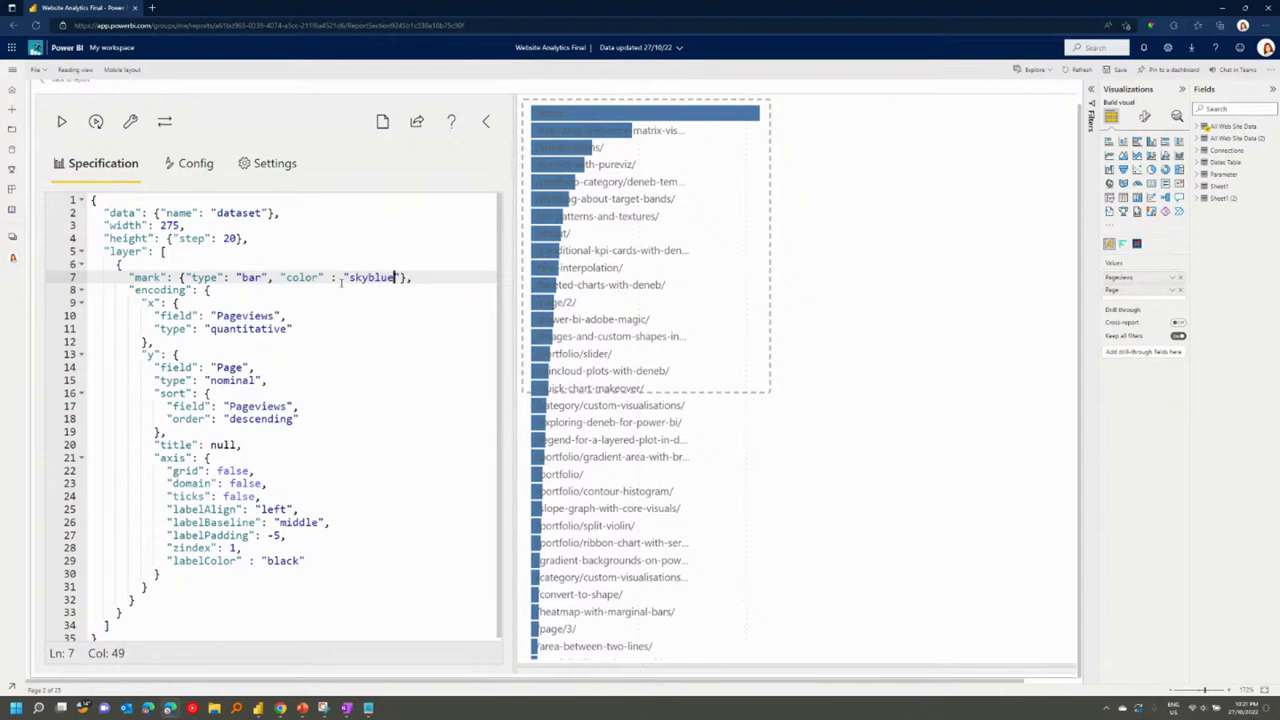
left_click_drag(349, 281, 397, 280)
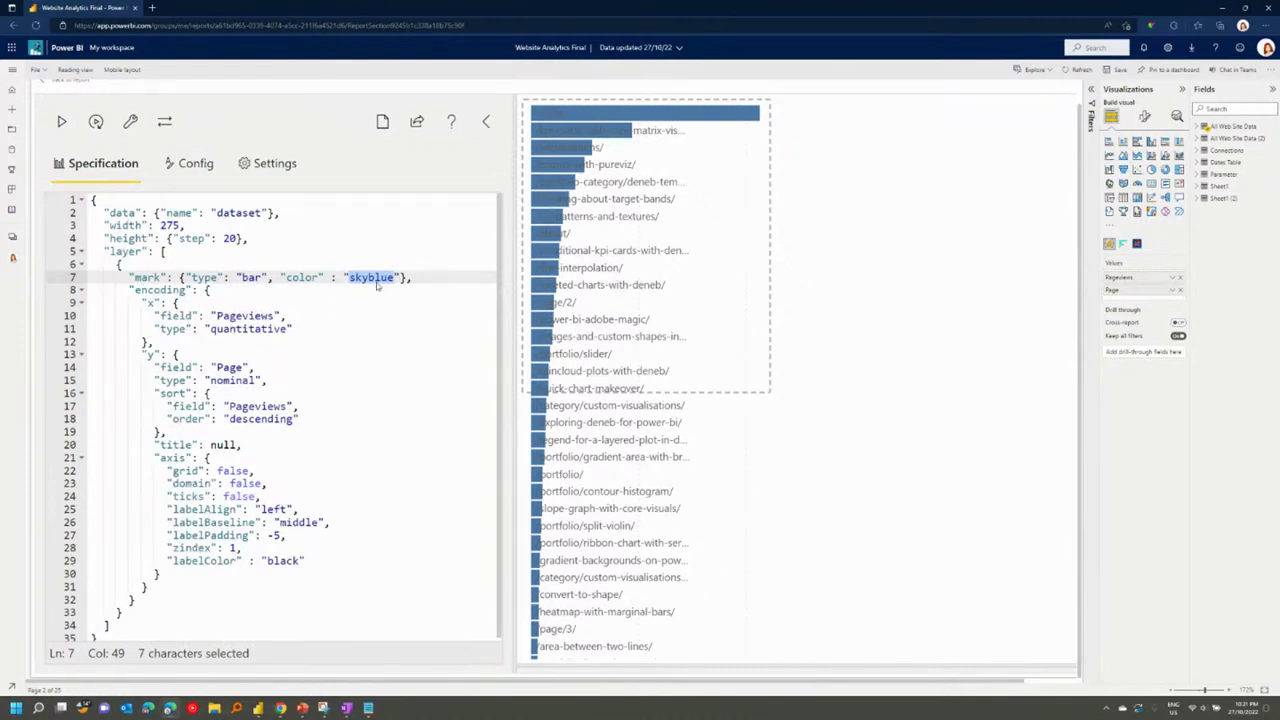
left_click(61, 121)
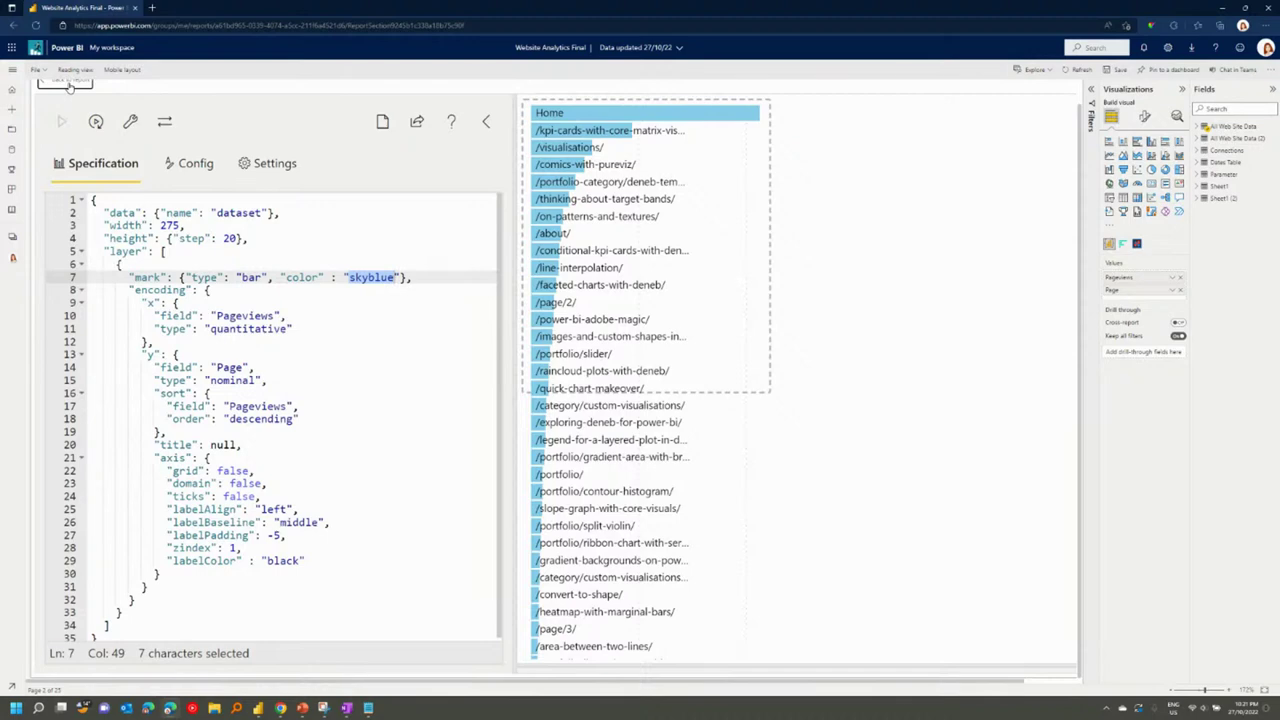
Return to the report and look through the full list of bars in the Page Views chart.
left_click(66, 83)
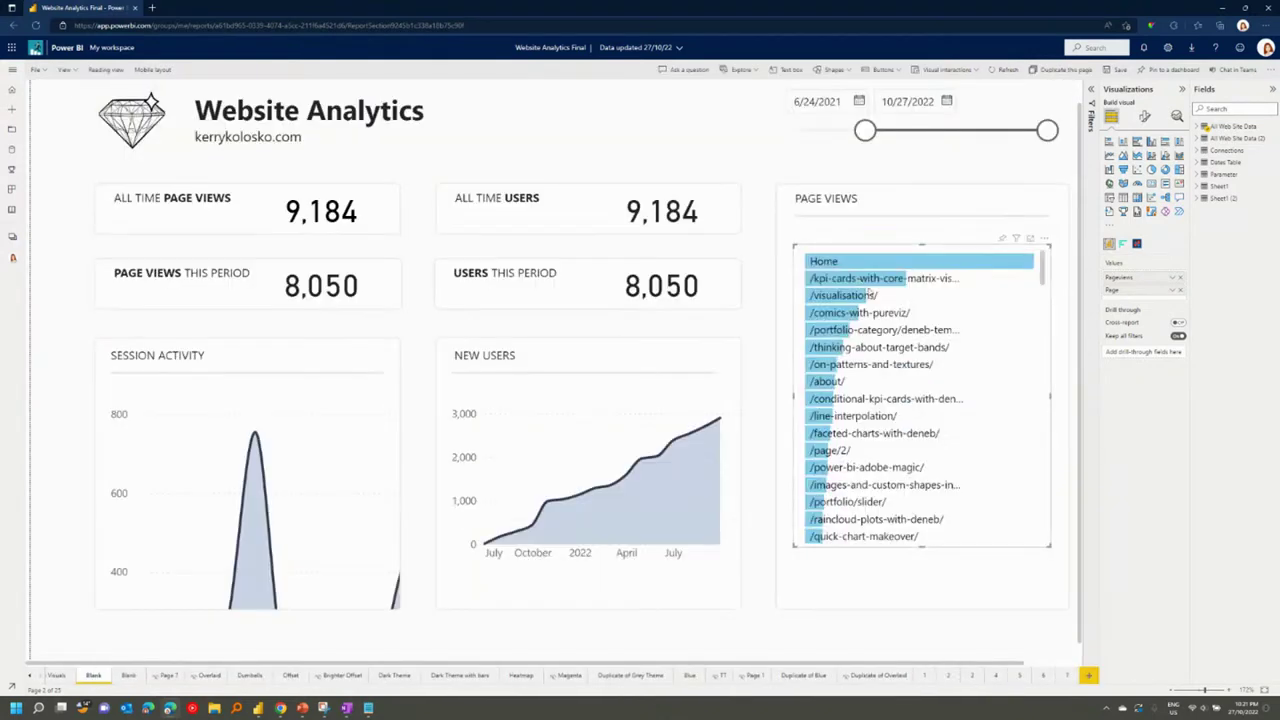
scroll(965, 332, "down", 10)
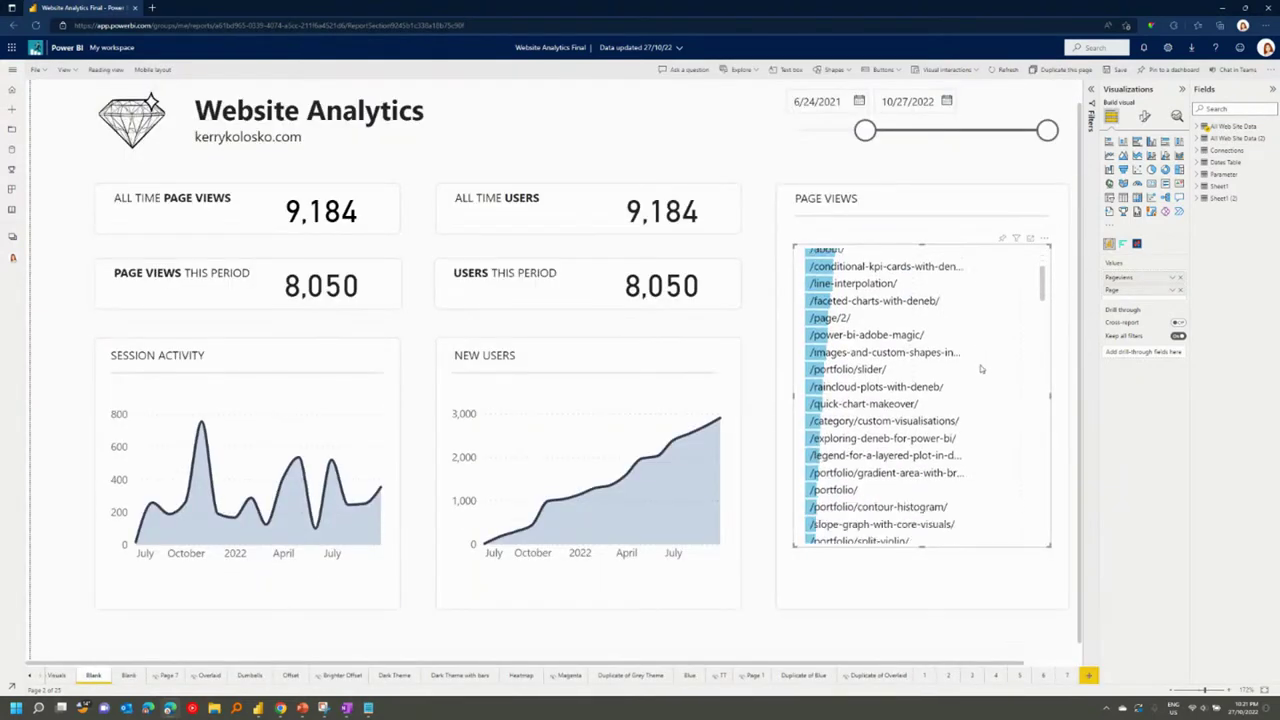
scroll(983, 458, "down", 10)
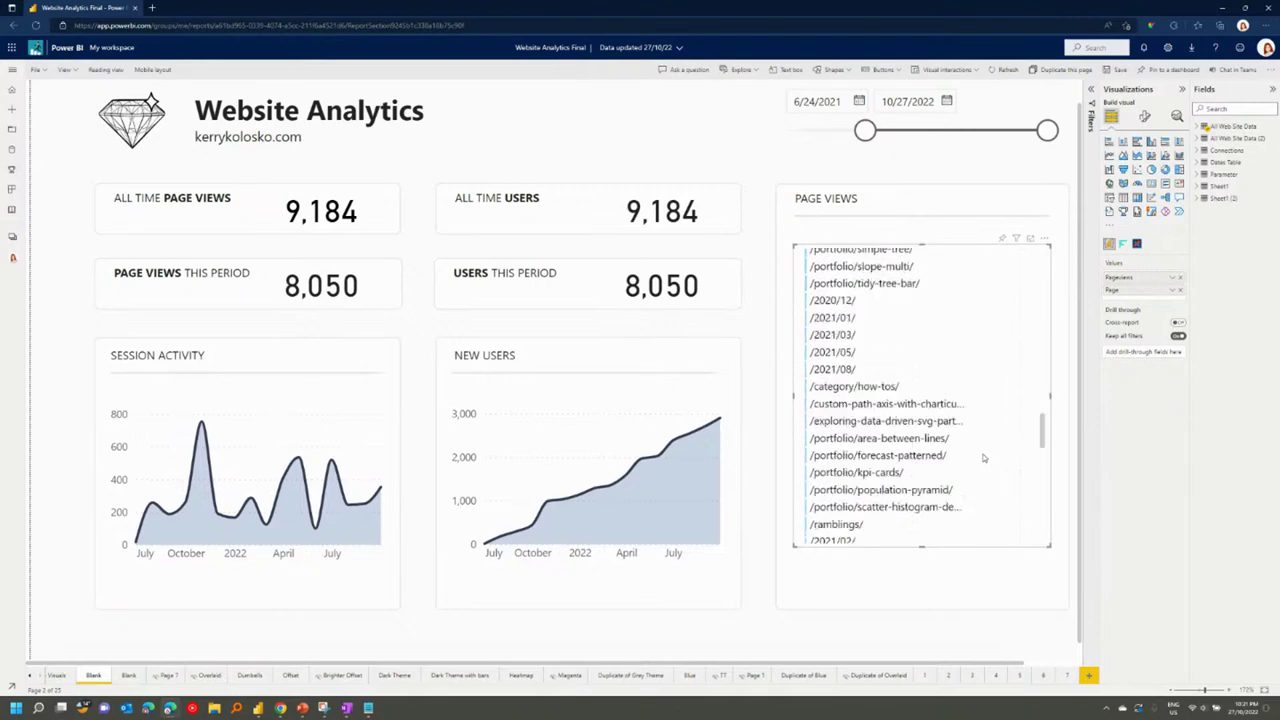
scroll(1000, 496, "up", 10)
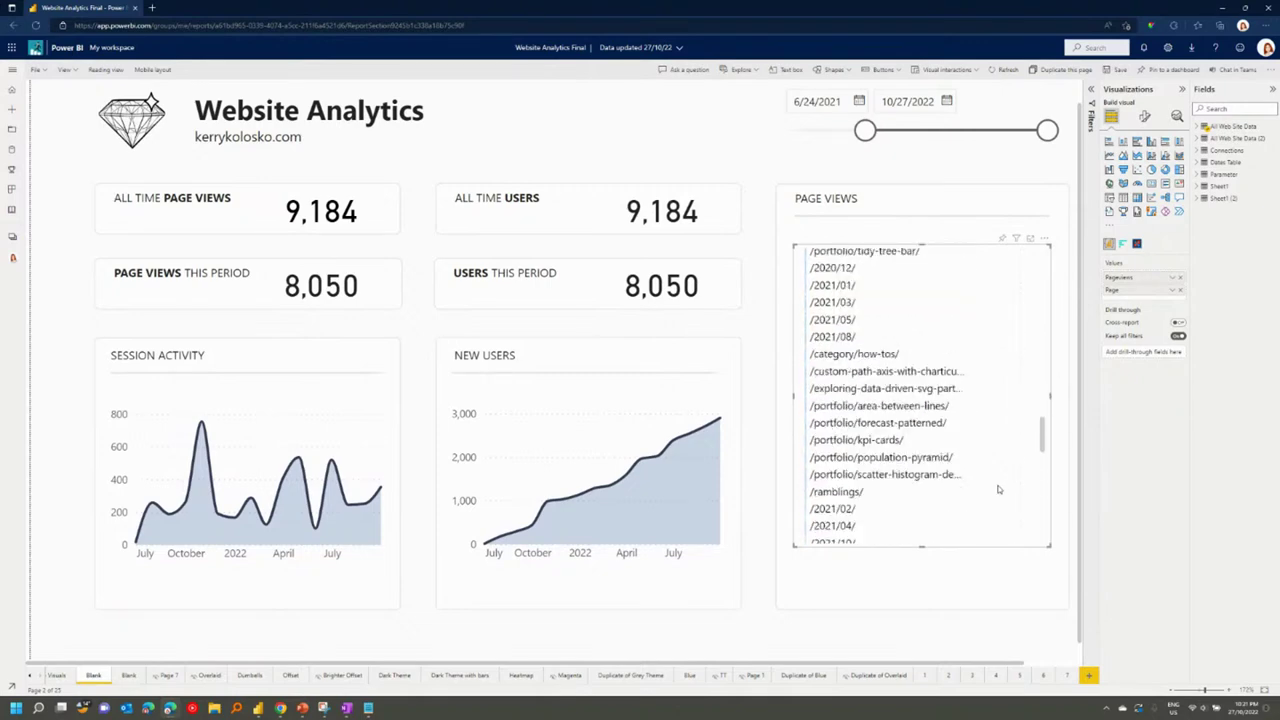
scroll(998, 489, "up", 10)
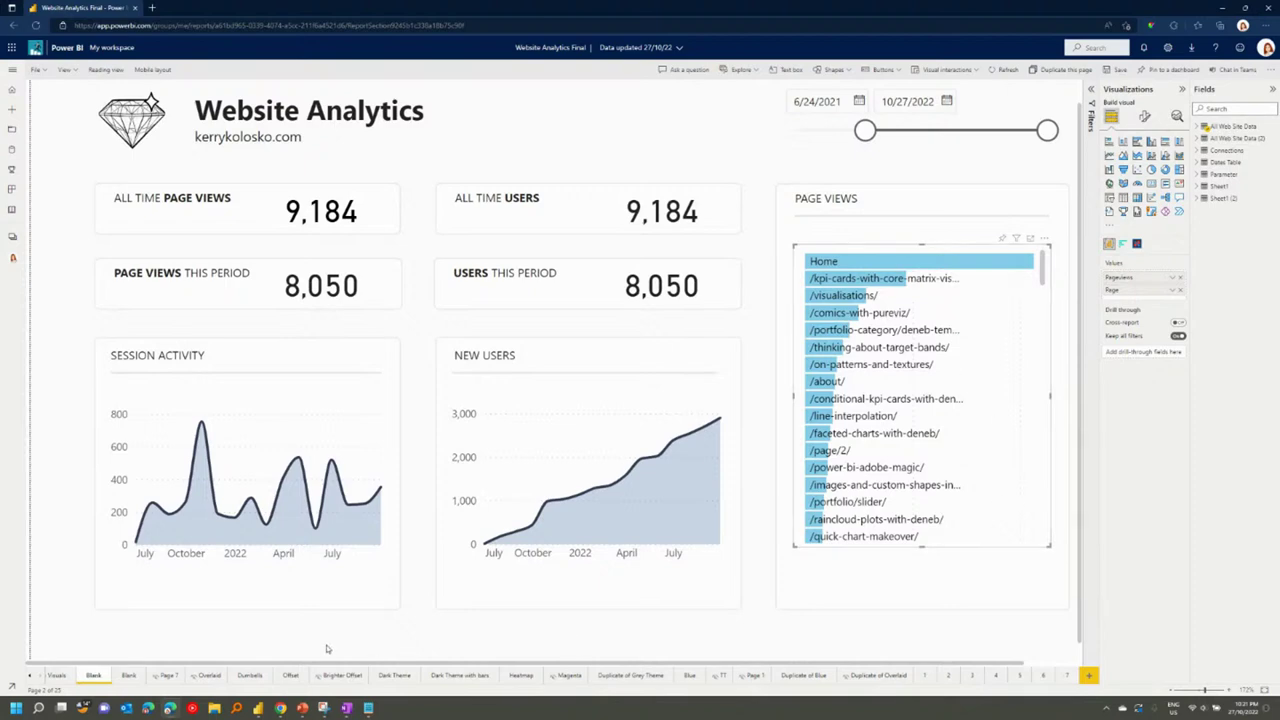
Open the second report page named Blank, and switch to Chrome to view Deneb's Resources and Examples page.
left_click(129, 676)
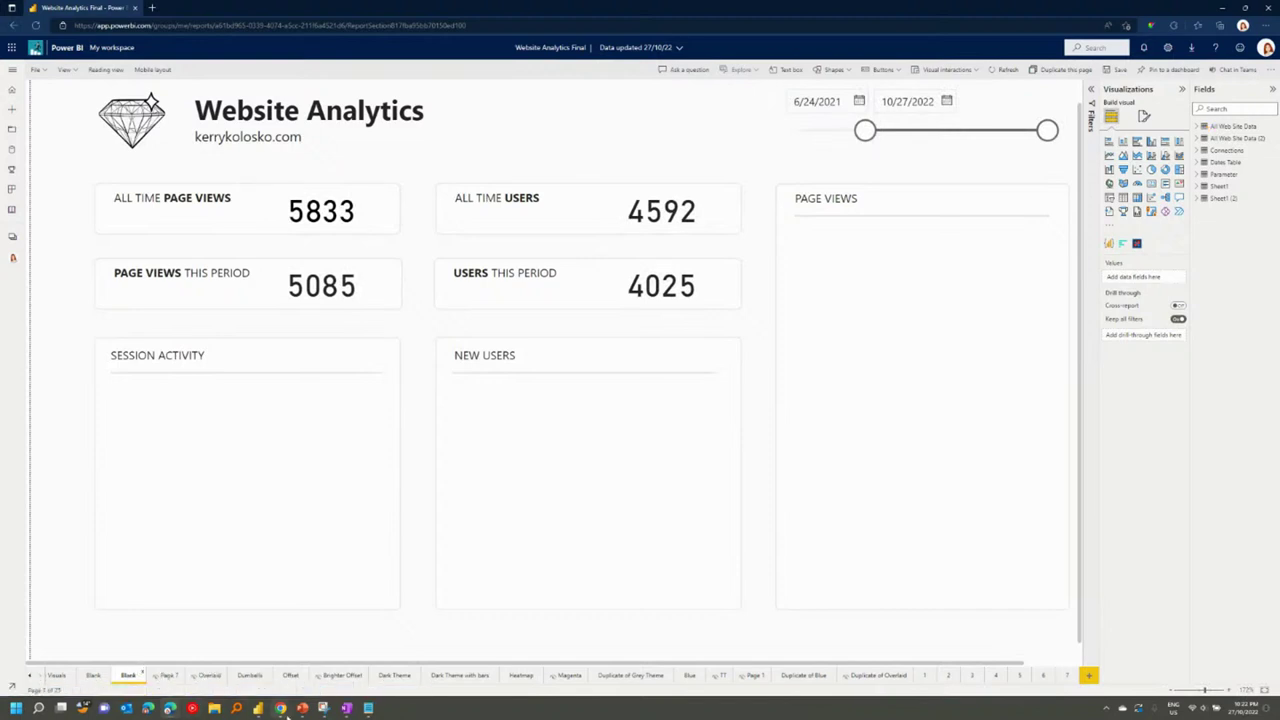
mouse_move(284, 712)
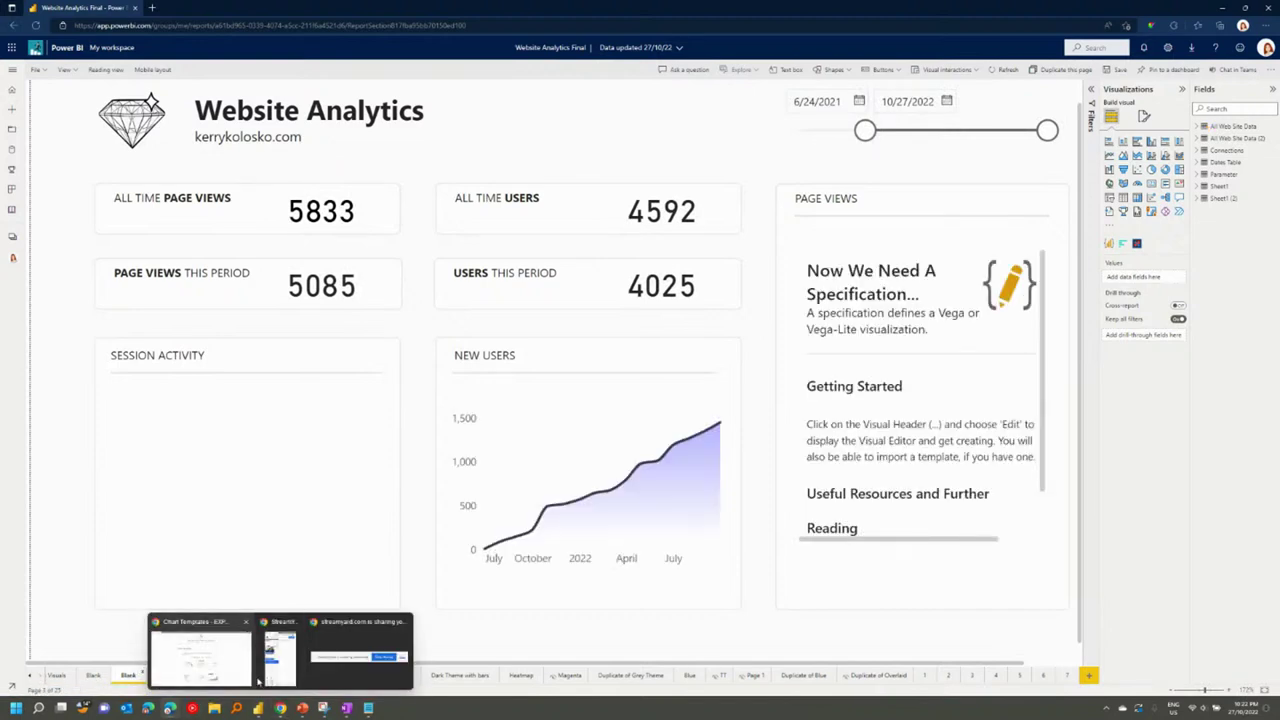
left_click(244, 665)
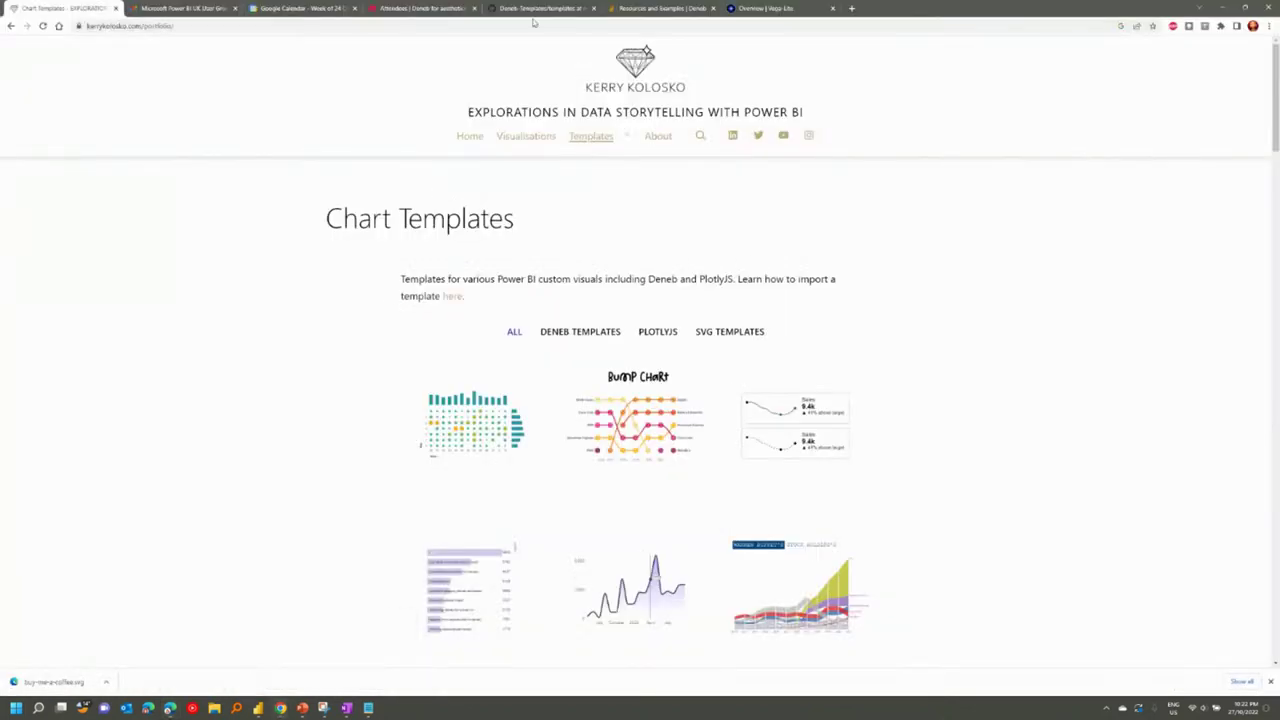
left_click(617, 7)
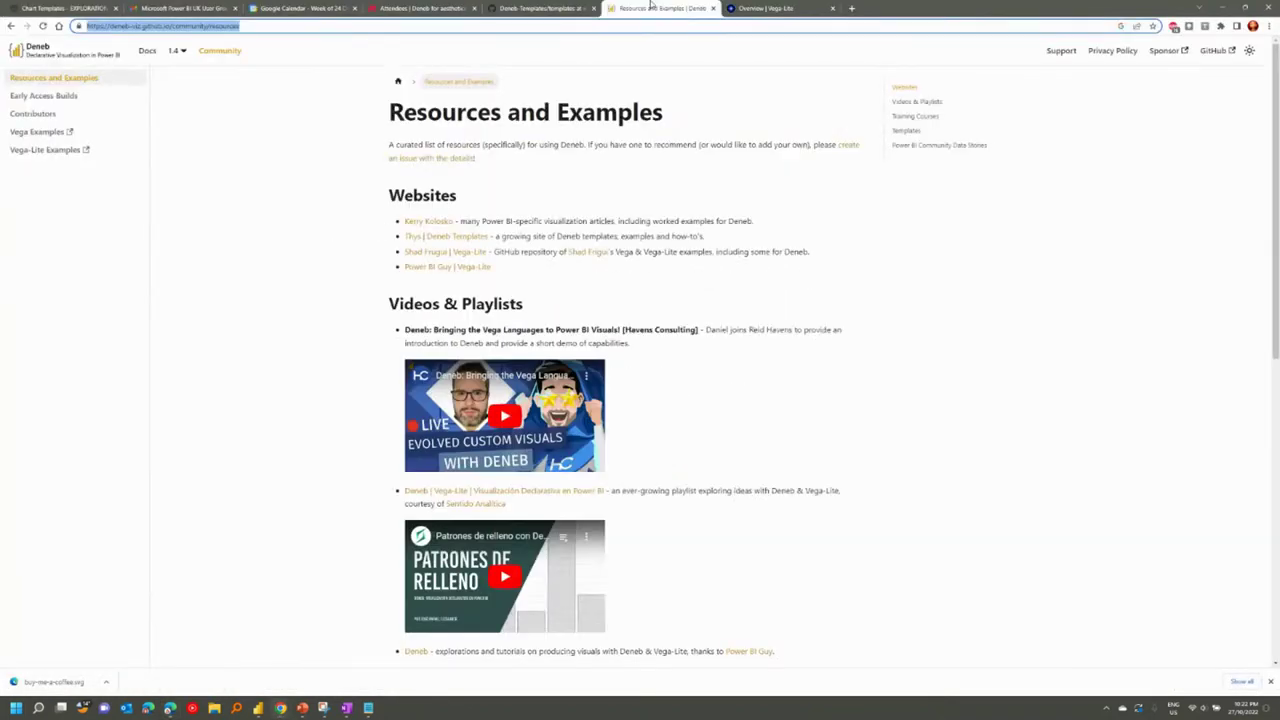
left_click(836, 351)
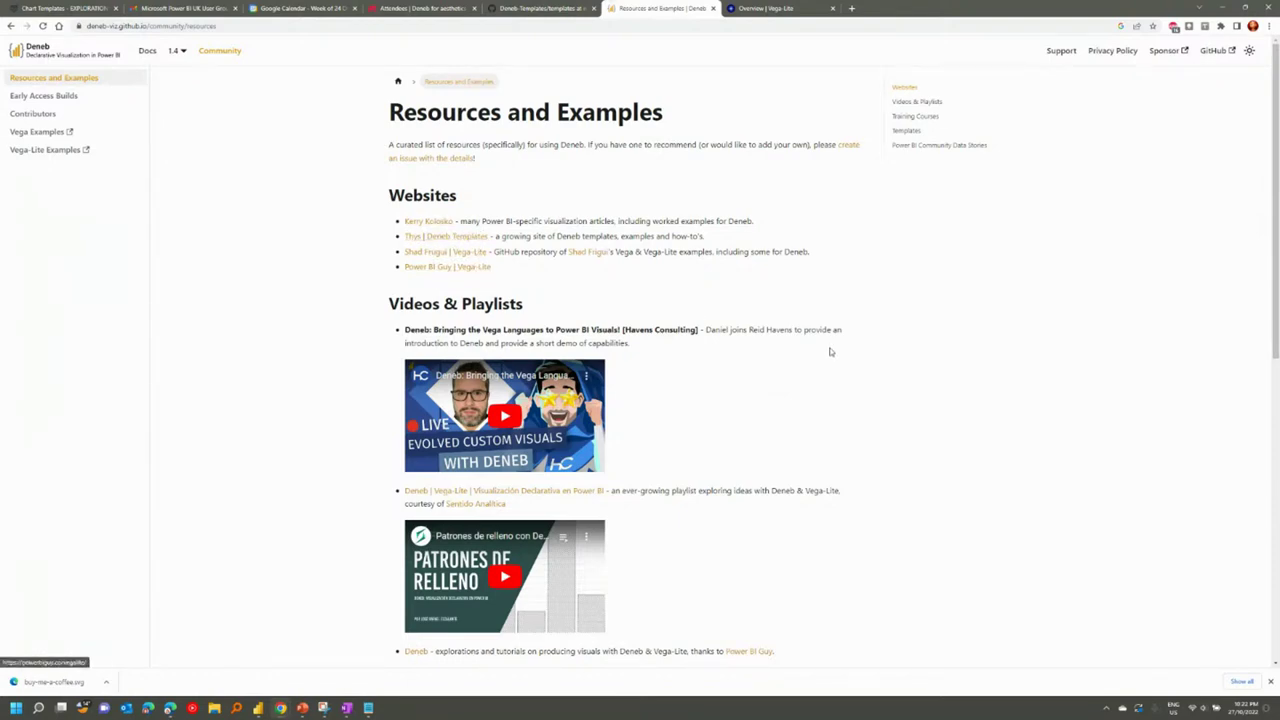
Look through the template files in the Deneb-Templates repository on GitHub.
left_click(553, 7)
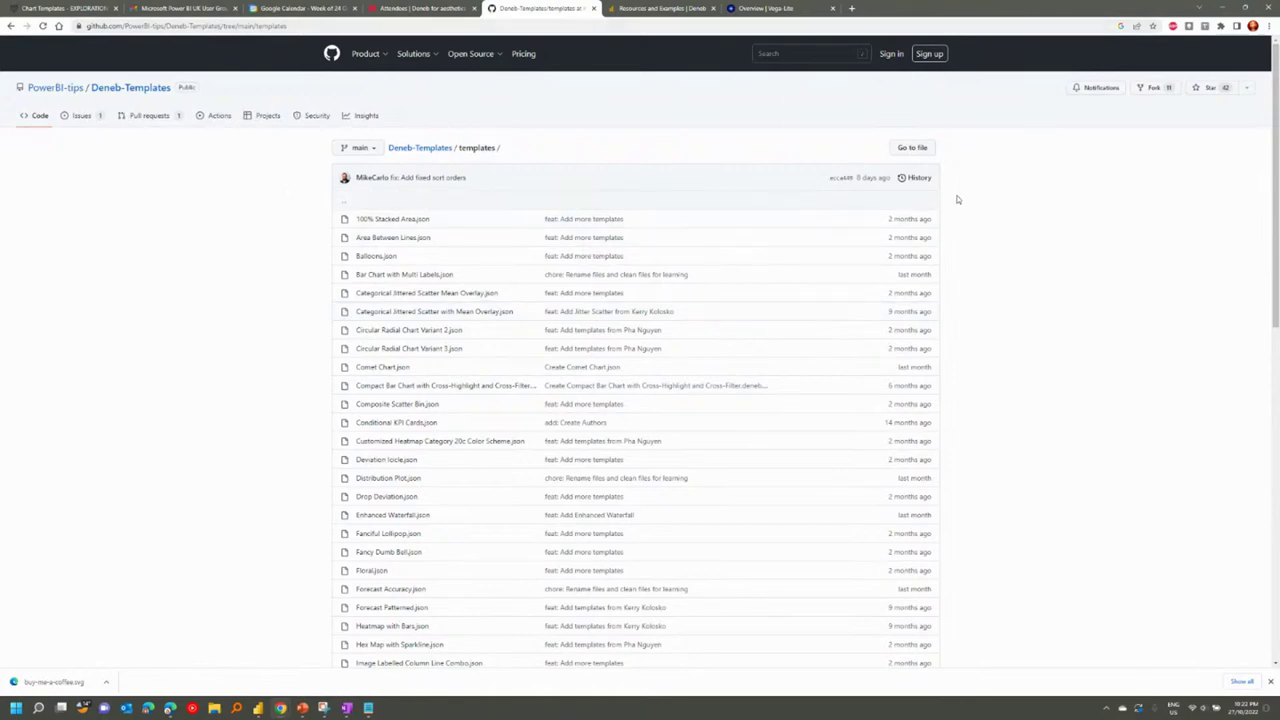
scroll(956, 199, "down", 10)
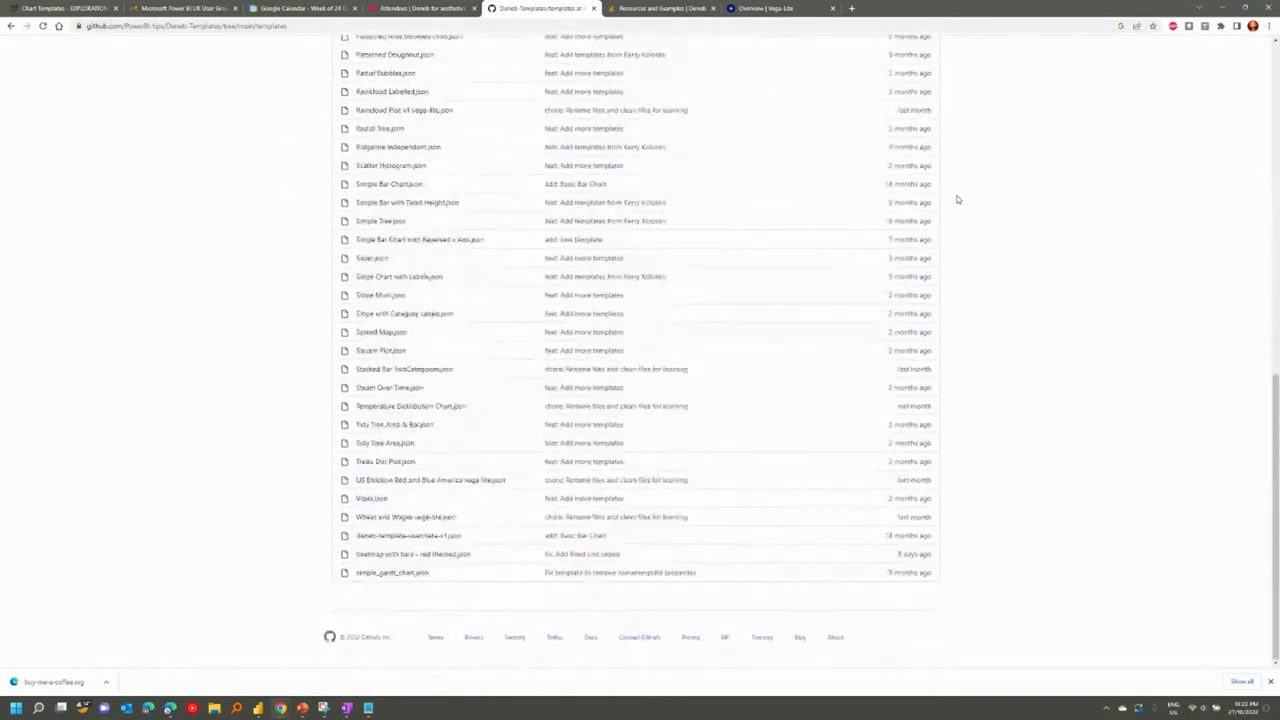
scroll(957, 200, "up", 15)
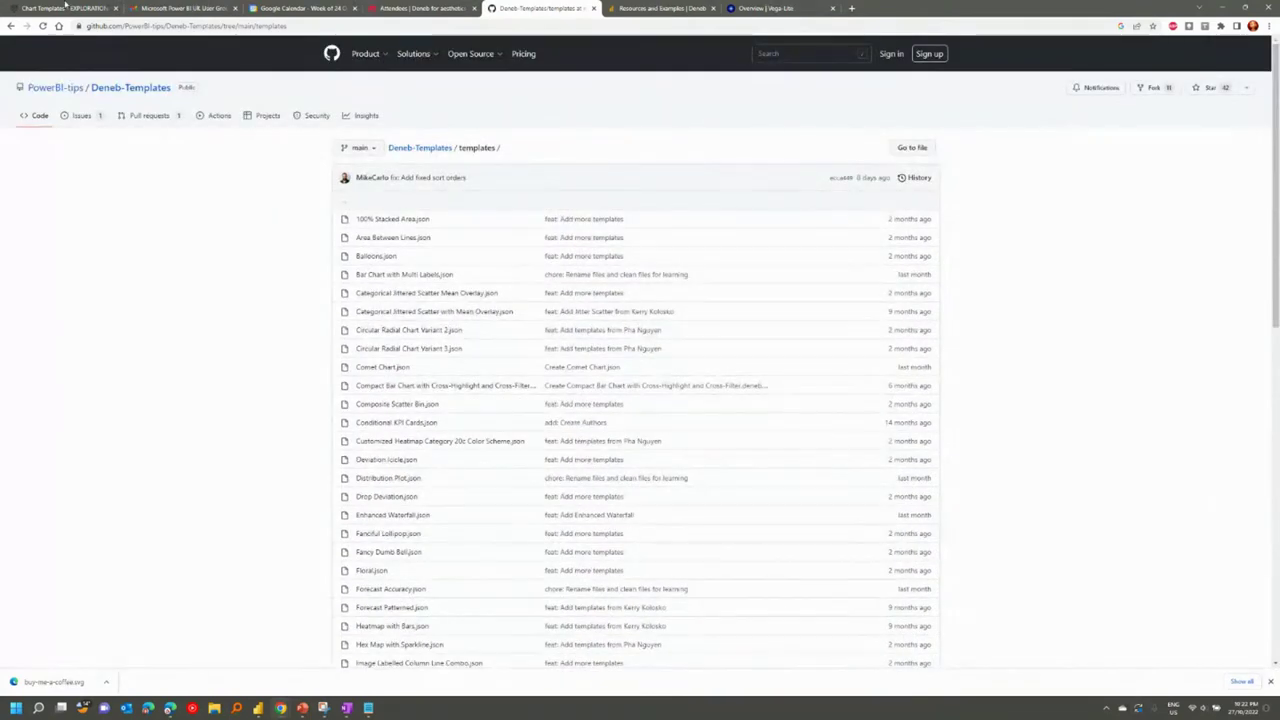
Browse the Chart Templates web page and open the Rounded Bar with Overlaid Labels template.
left_click(66, 7)
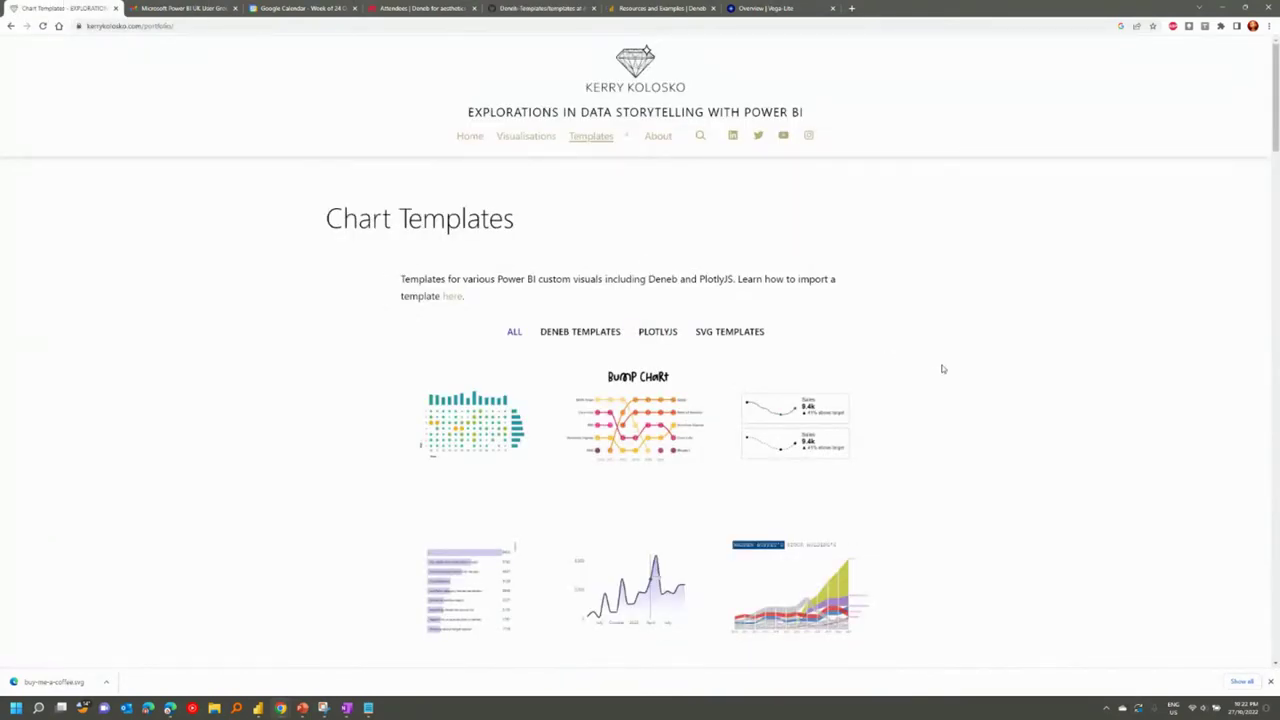
scroll(965, 366, "down", 3)
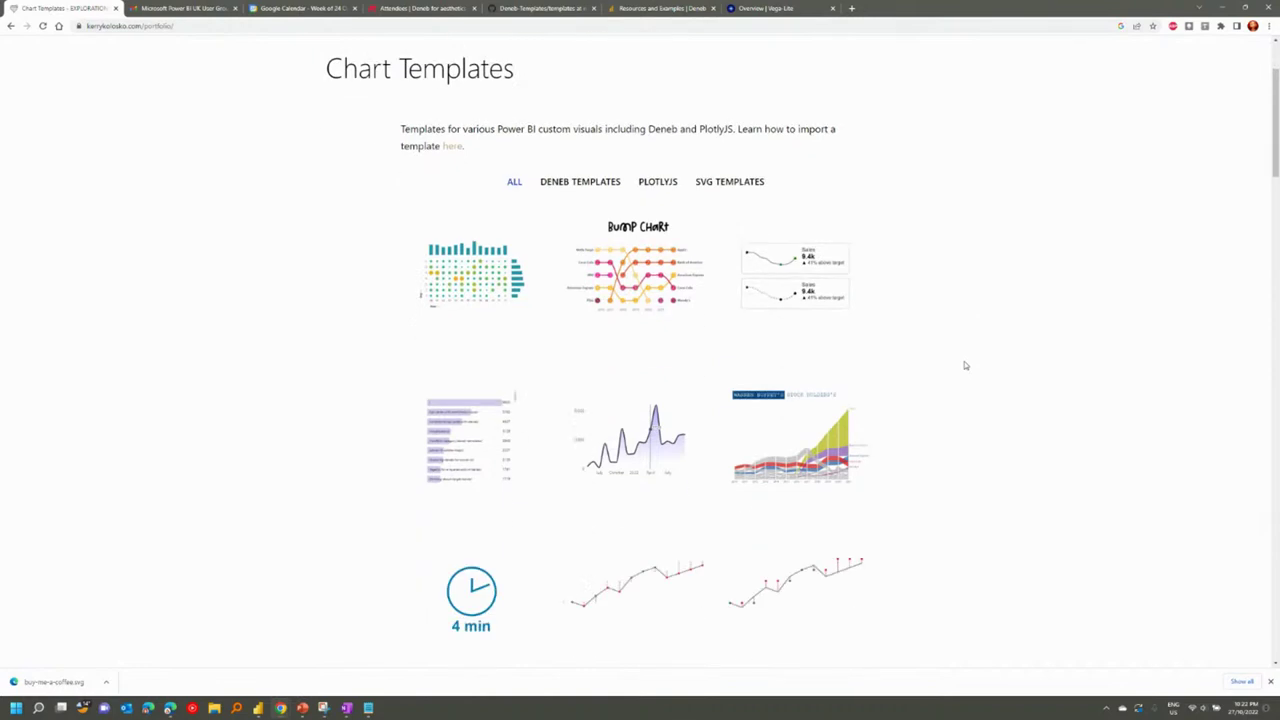
scroll(1000, 366, "down", 2)
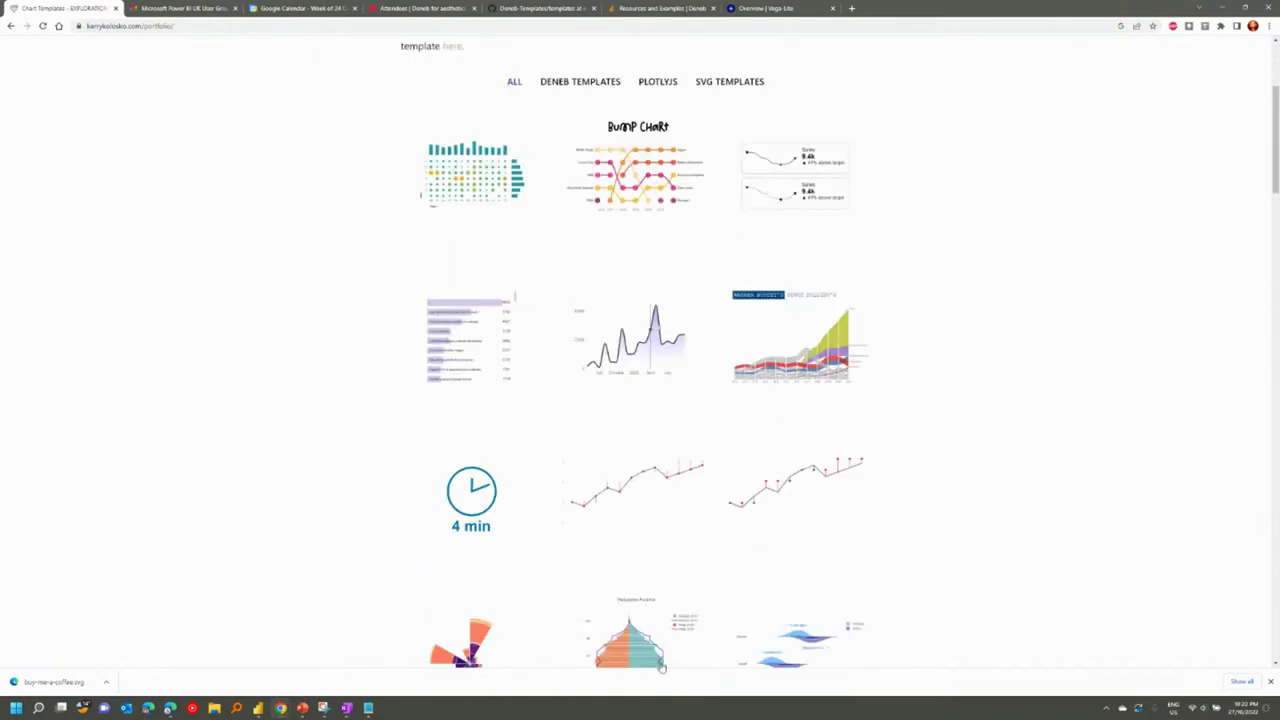
left_click(489, 357)
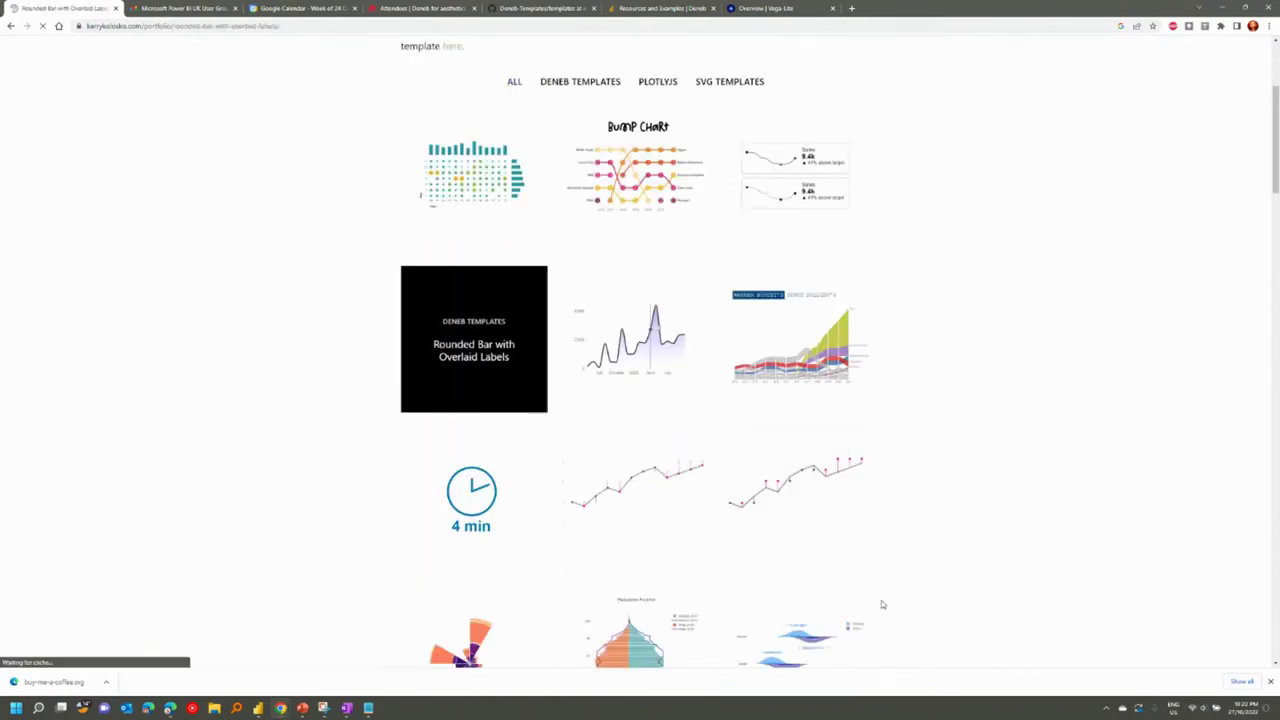
Select and copy the template's entire JSON code and paste it into an empty Notepad document.
scroll(1055, 360, "down", 3)
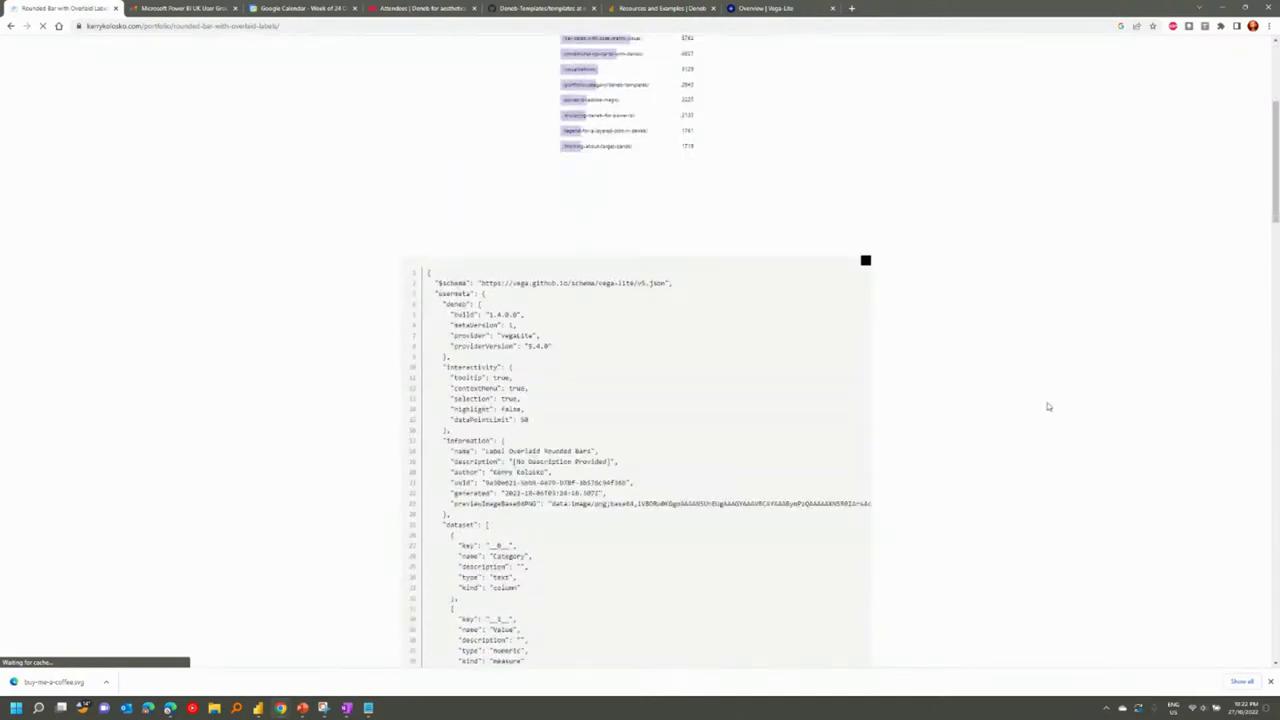
left_click(865, 263)
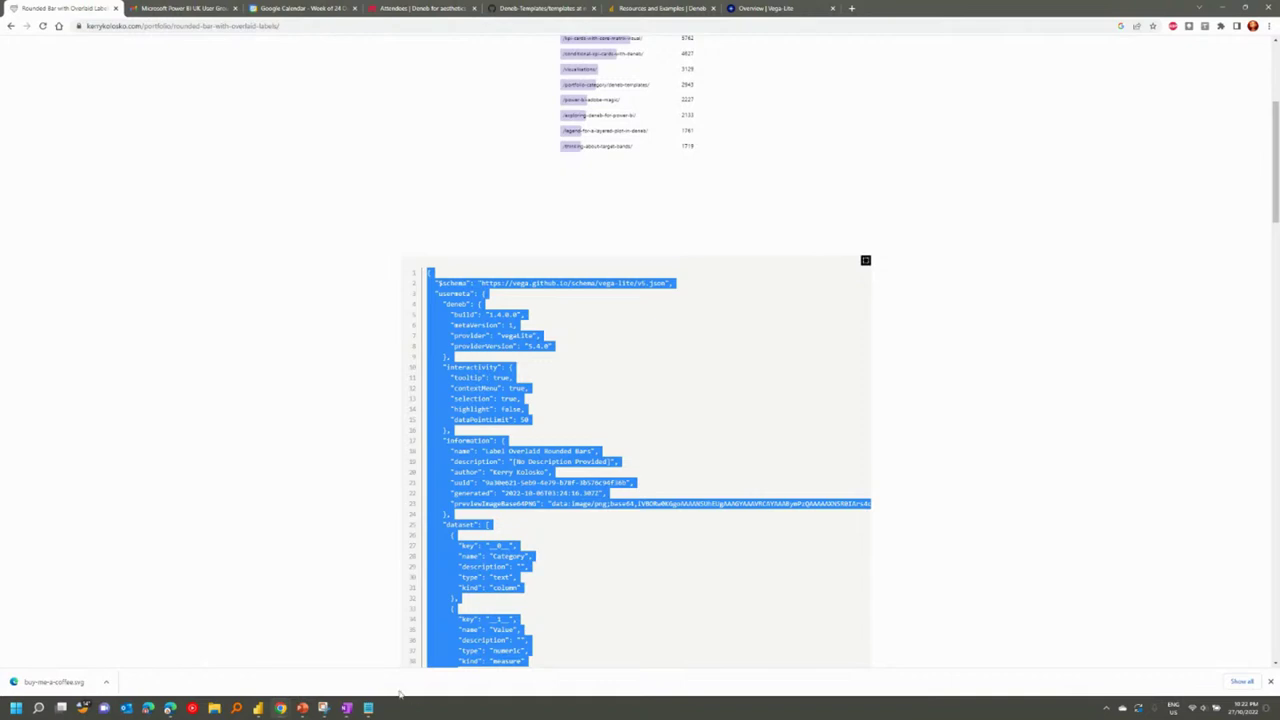
left_click(368, 708)
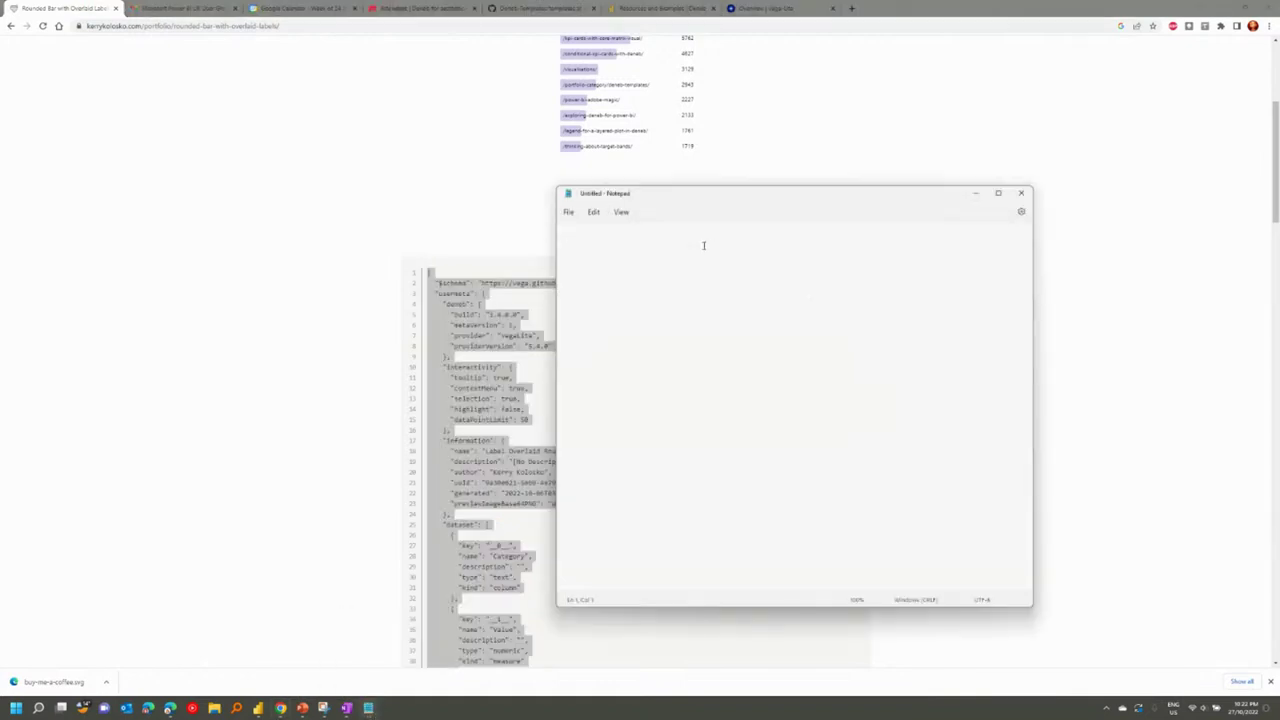
key("ctrl+v")
Save the pasted template code in the Datasets folder as demobars.json, with the file type set to All files.
left_click(568, 212)
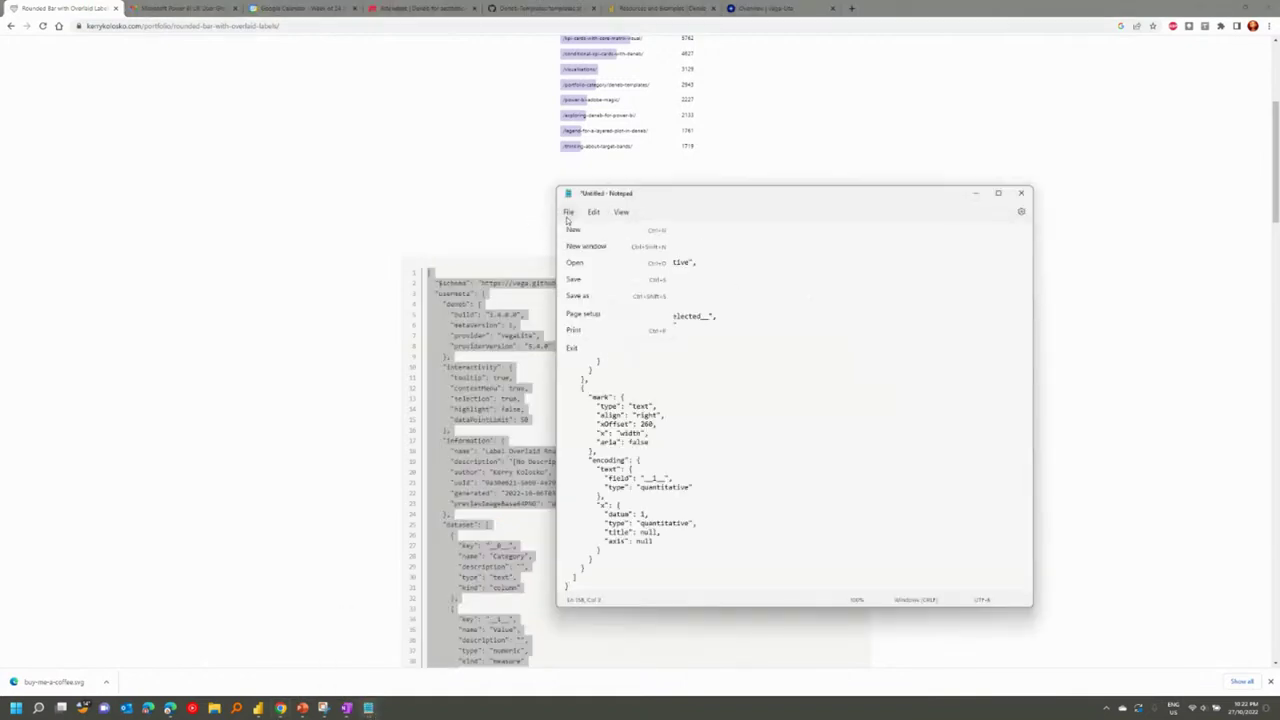
key("Escape")
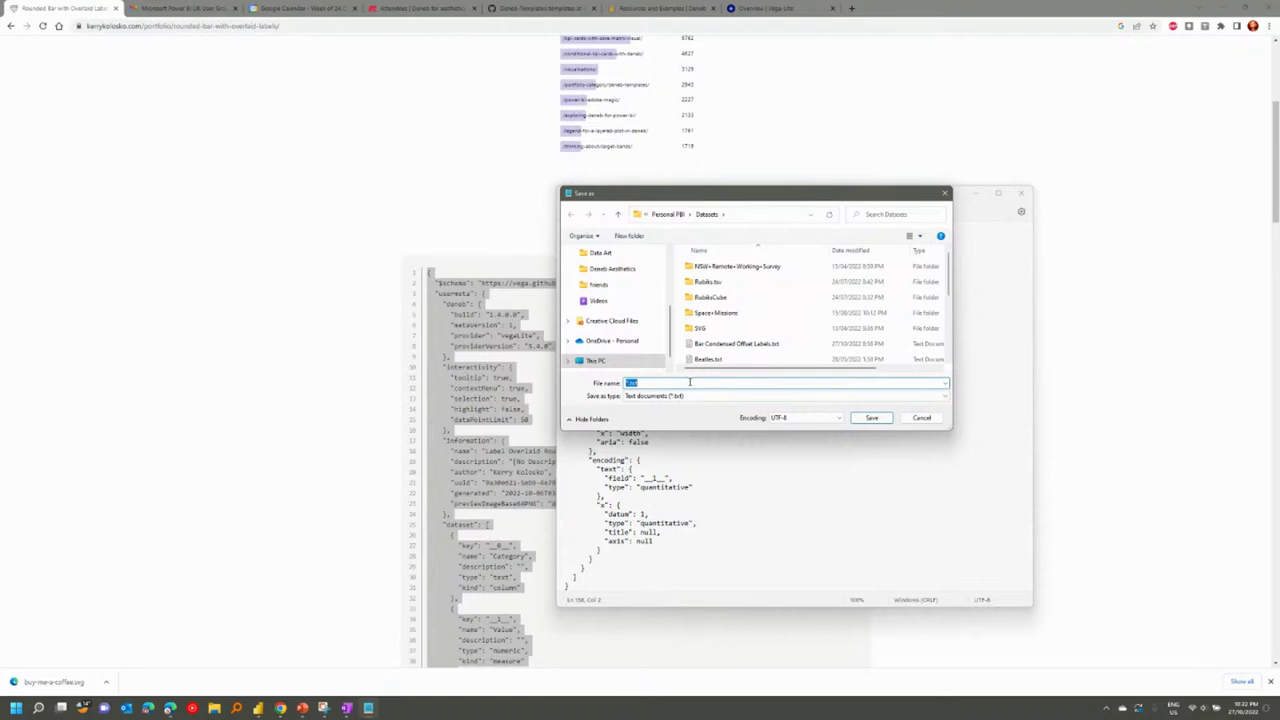
type("demobars")
left_click(810, 397)
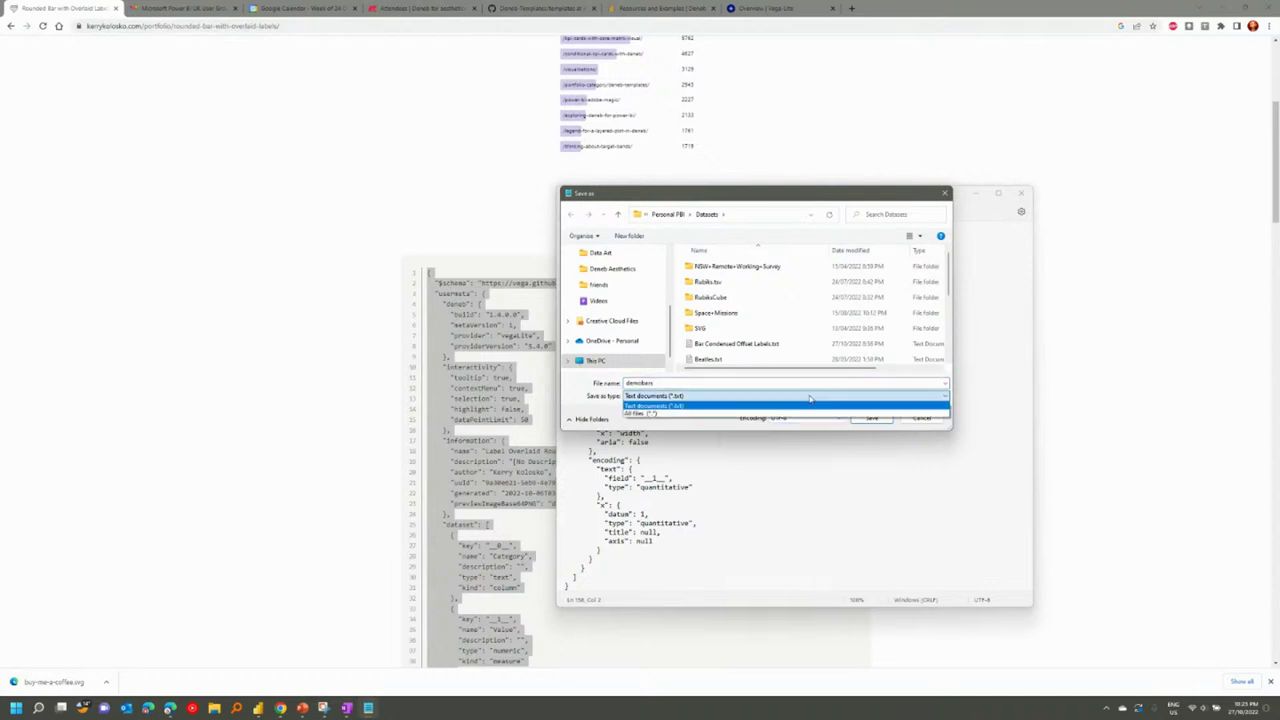
left_click(722, 413)
double_click(680, 382)
left_click(680, 382)
type(".json")
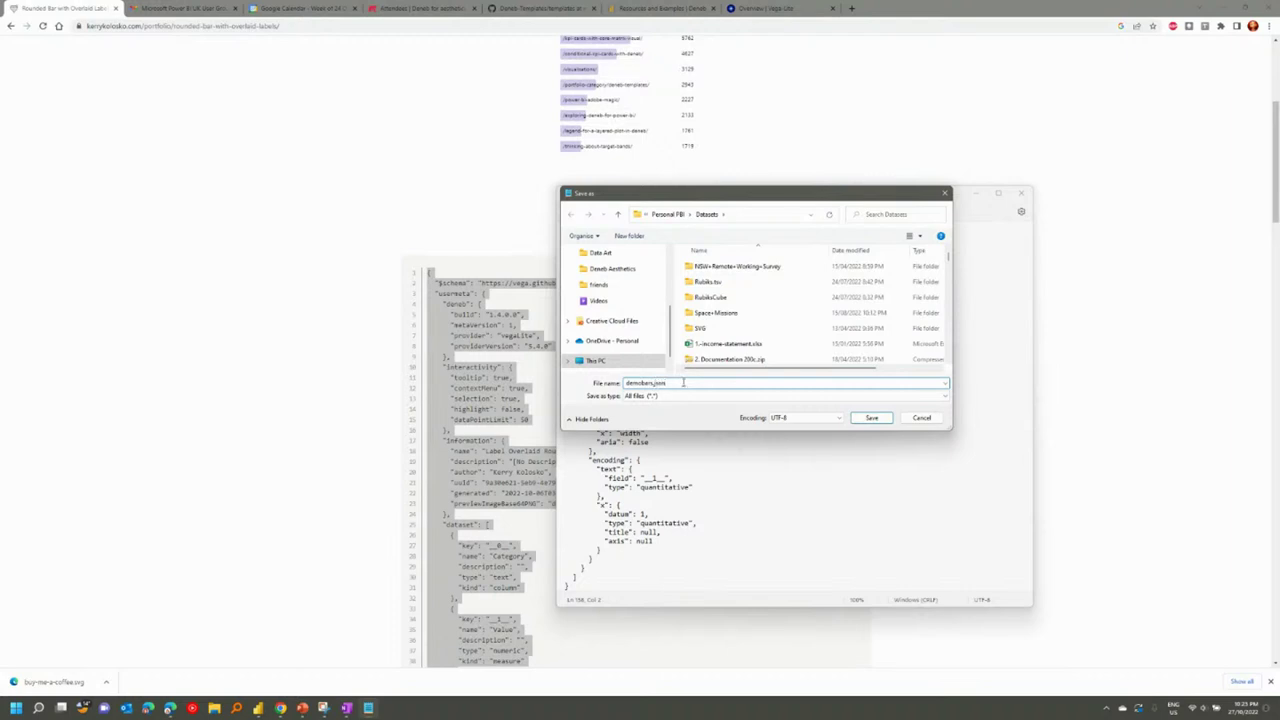
left_click(873, 418)
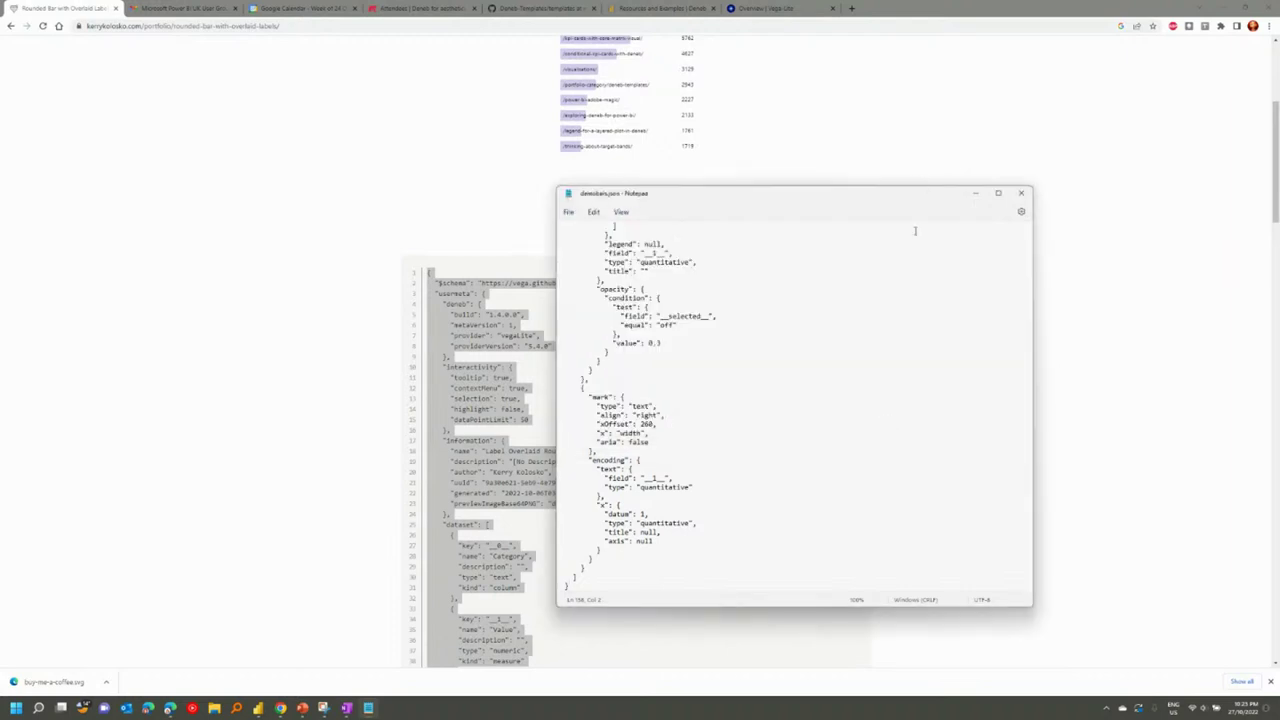
left_click(236, 708)
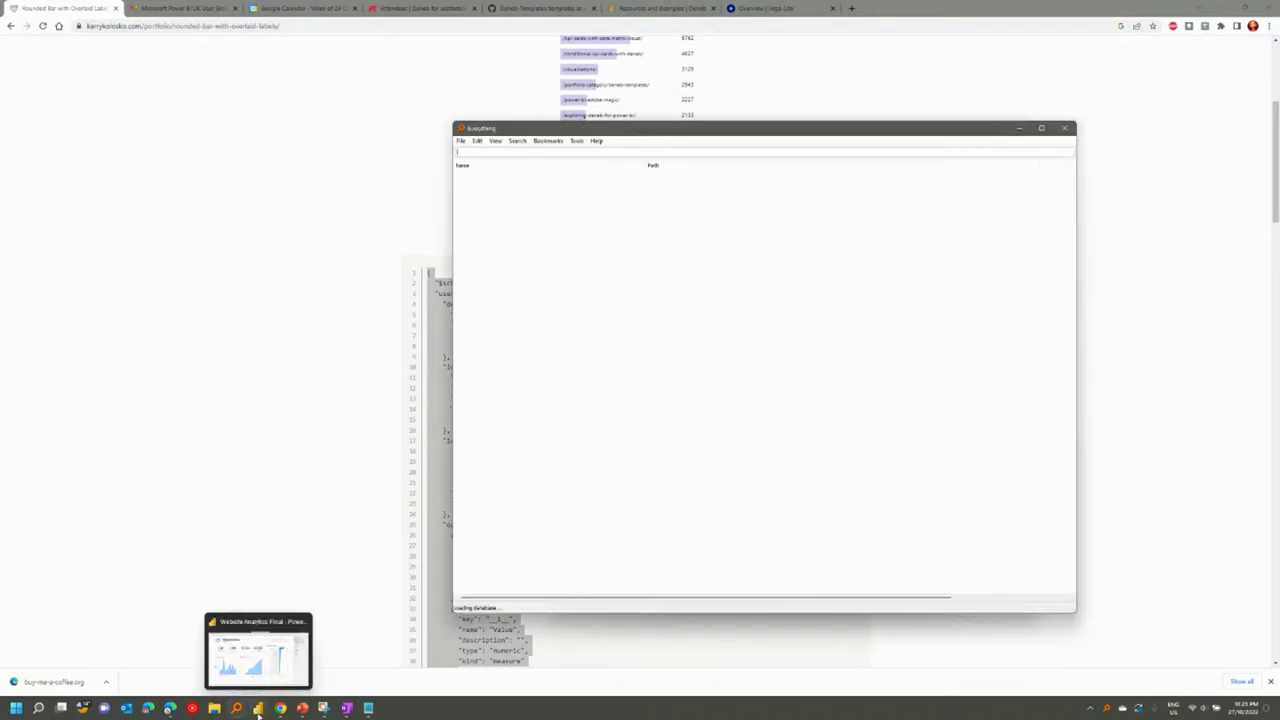
left_click(1065, 128)
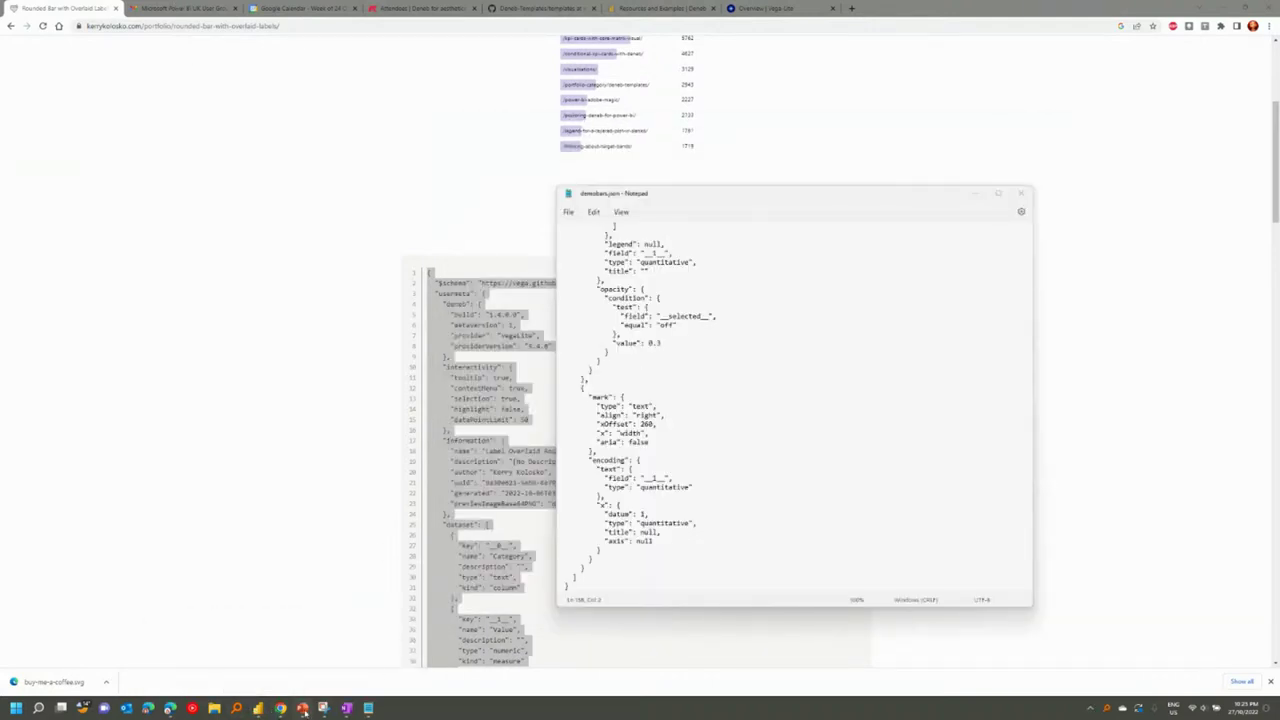
mouse_move(281, 708)
left_click(225, 664)
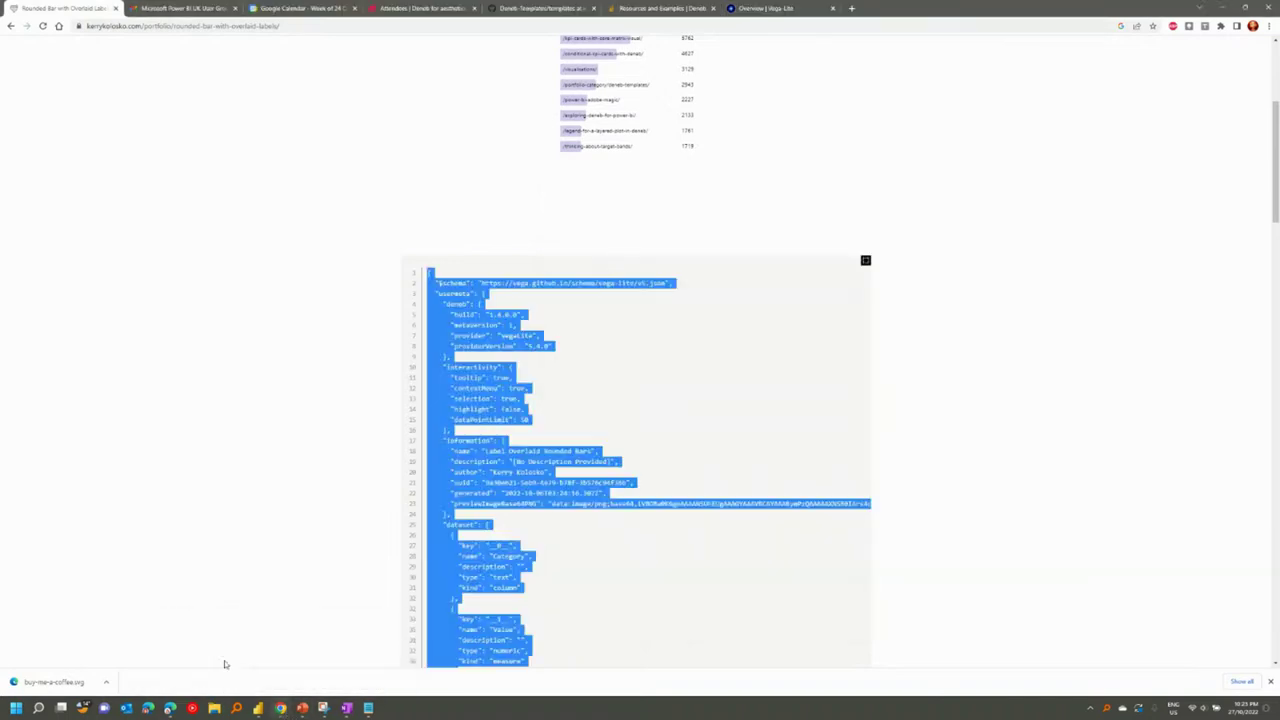
left_click(766, 8)
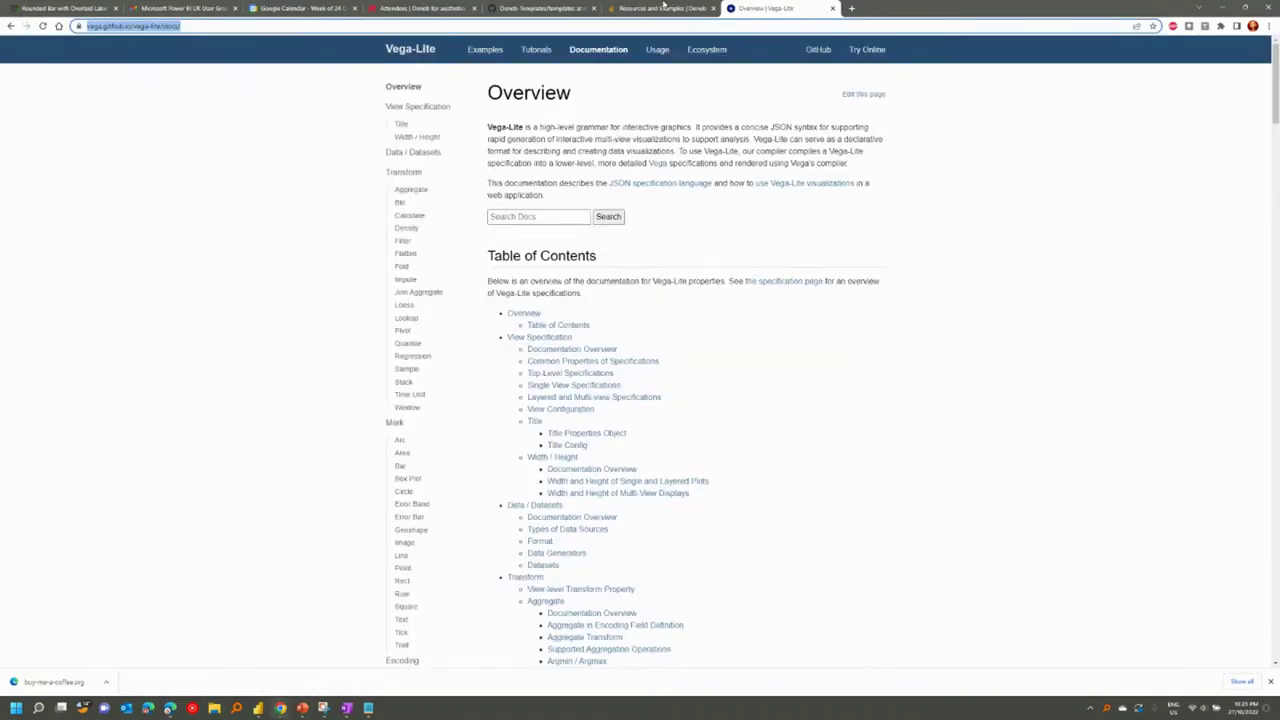
left_click(678, 8)
left_click(166, 8)
left_click(63, 8)
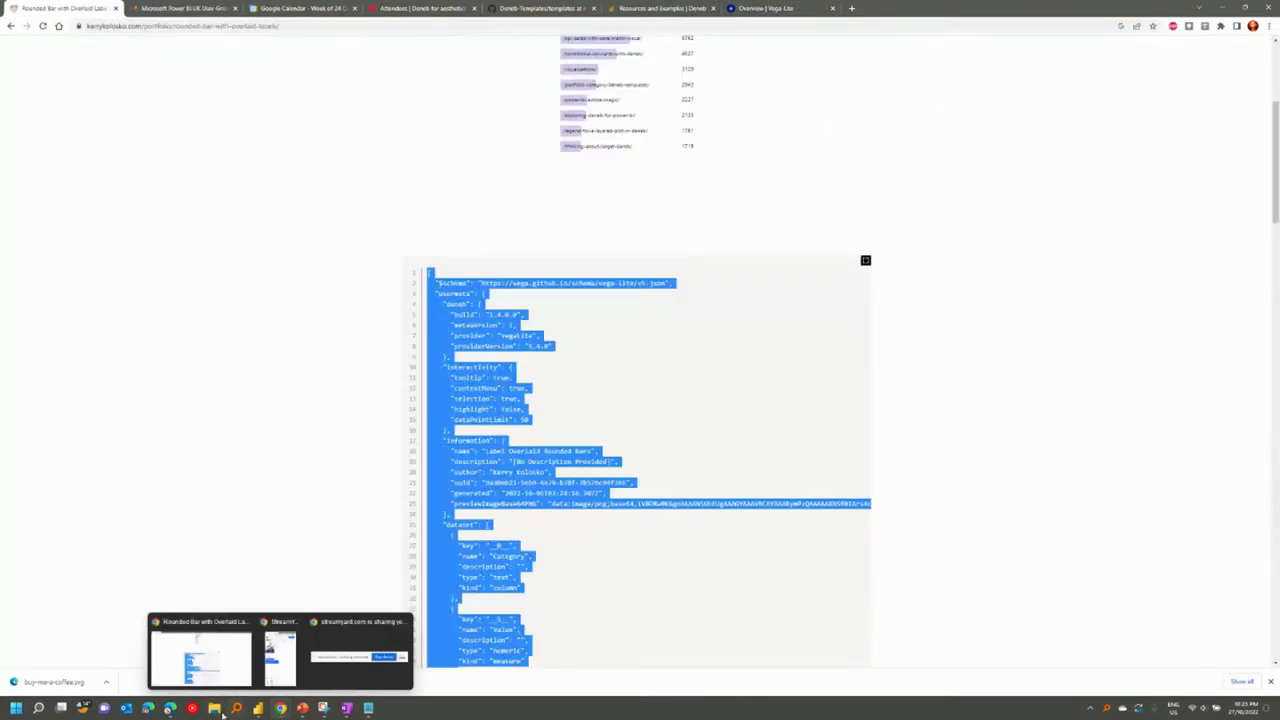
Switch to the Website Analytics report in Power BI and open the blank Page Views Deneb visual for editing.
left_click(171, 709)
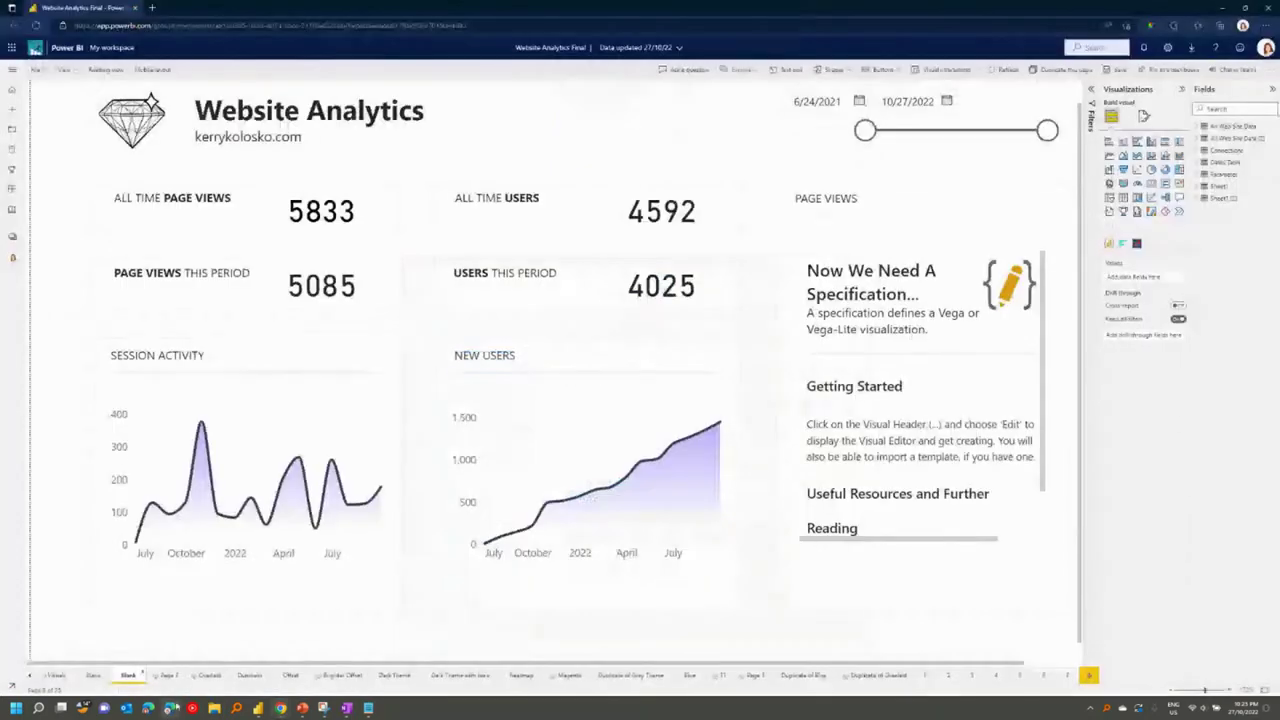
left_click(1043, 244)
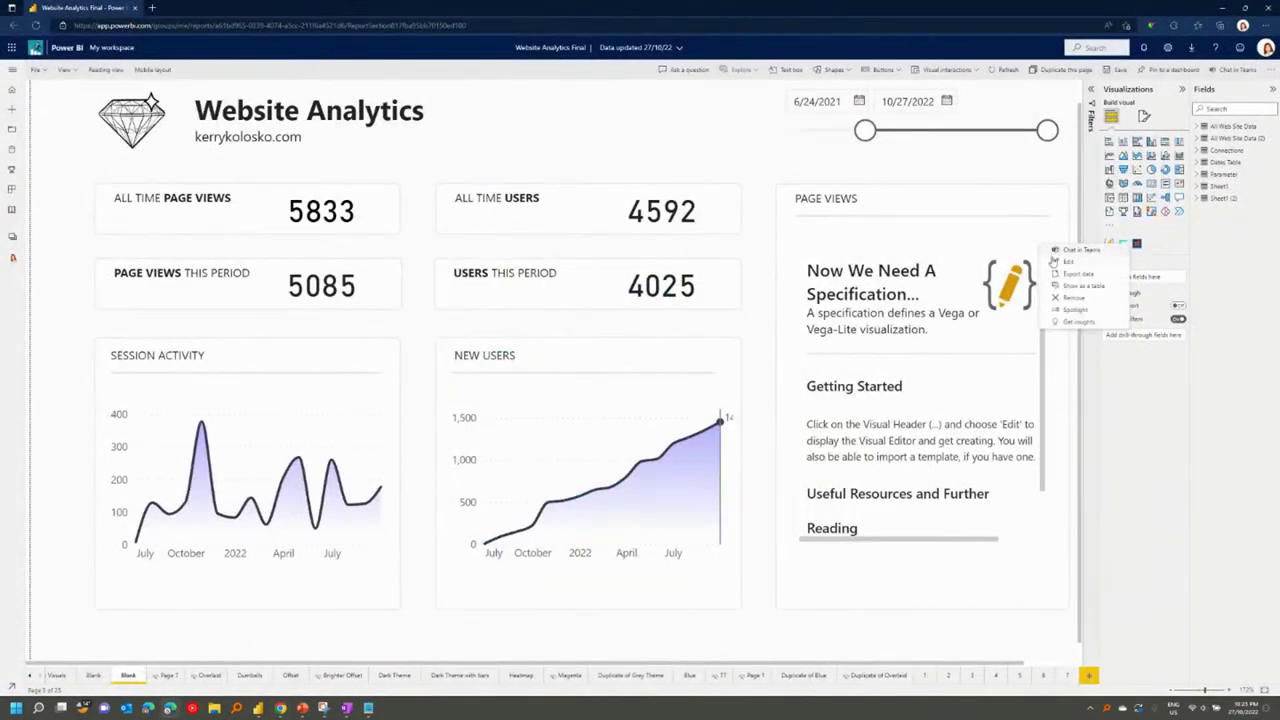
left_click(1071, 272)
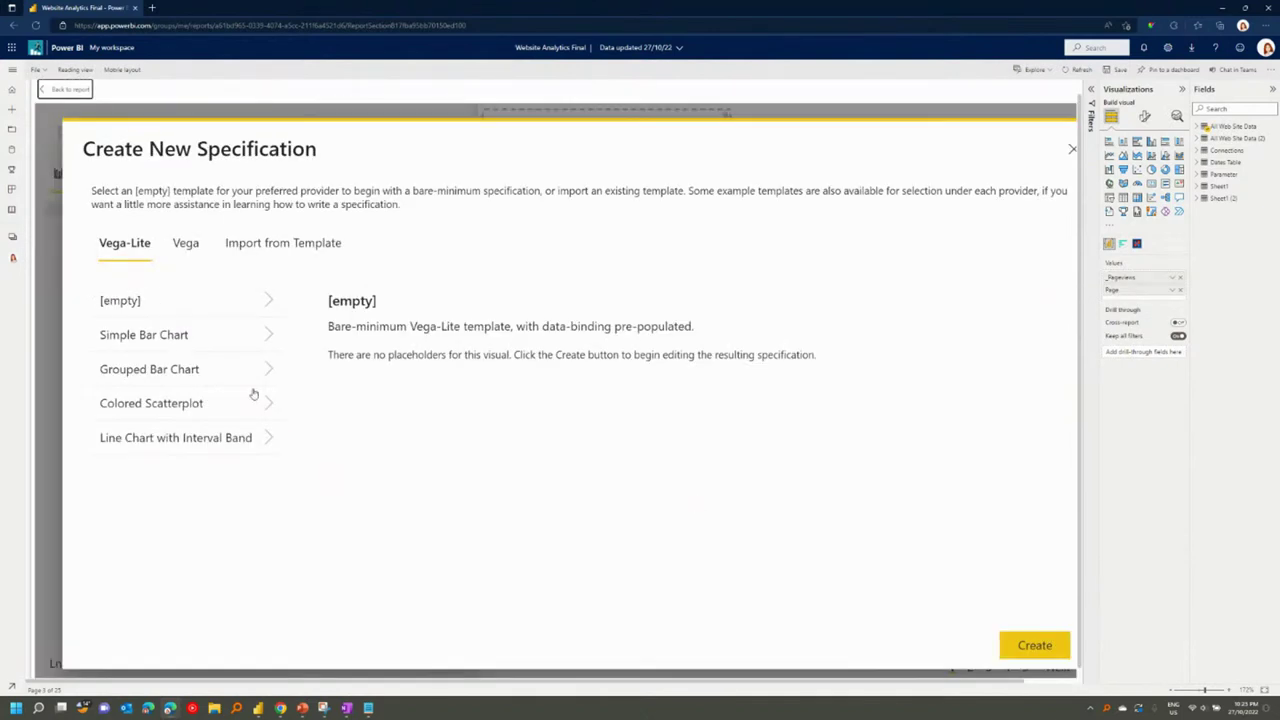
Import the JSON template demobars.json from the Datasets folder as the new specification.
left_click(265, 251)
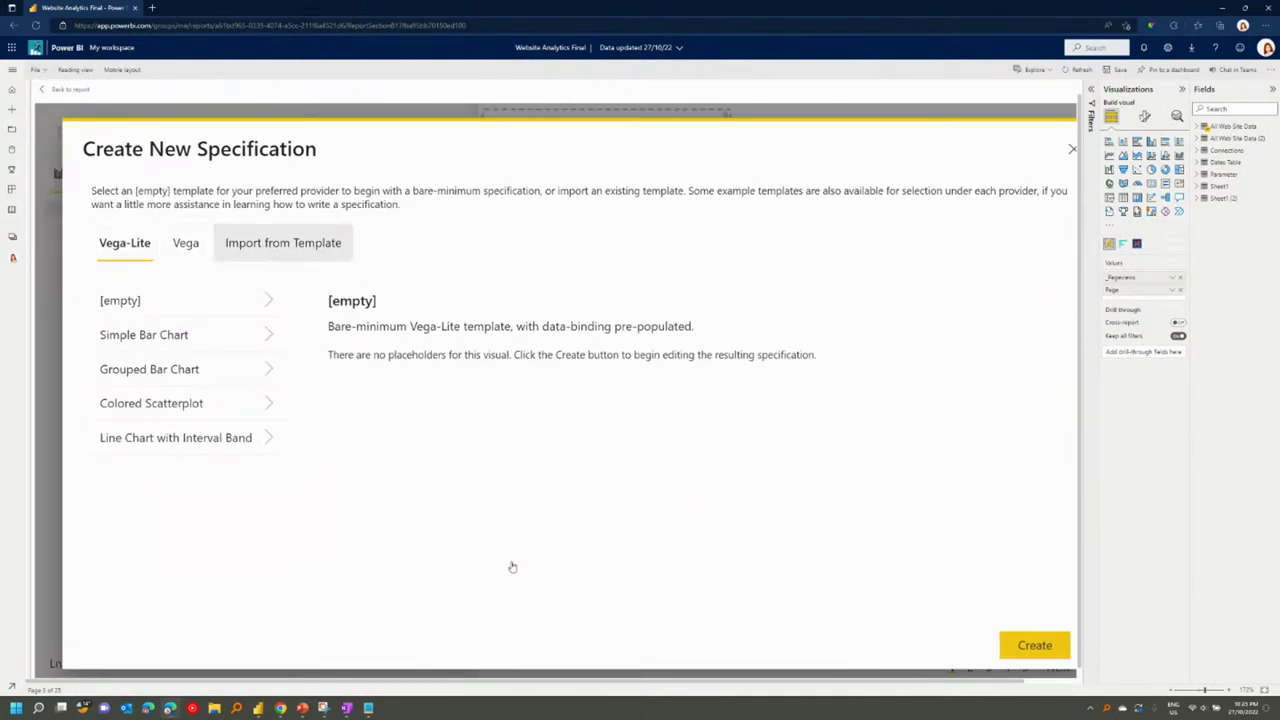
left_click(203, 310)
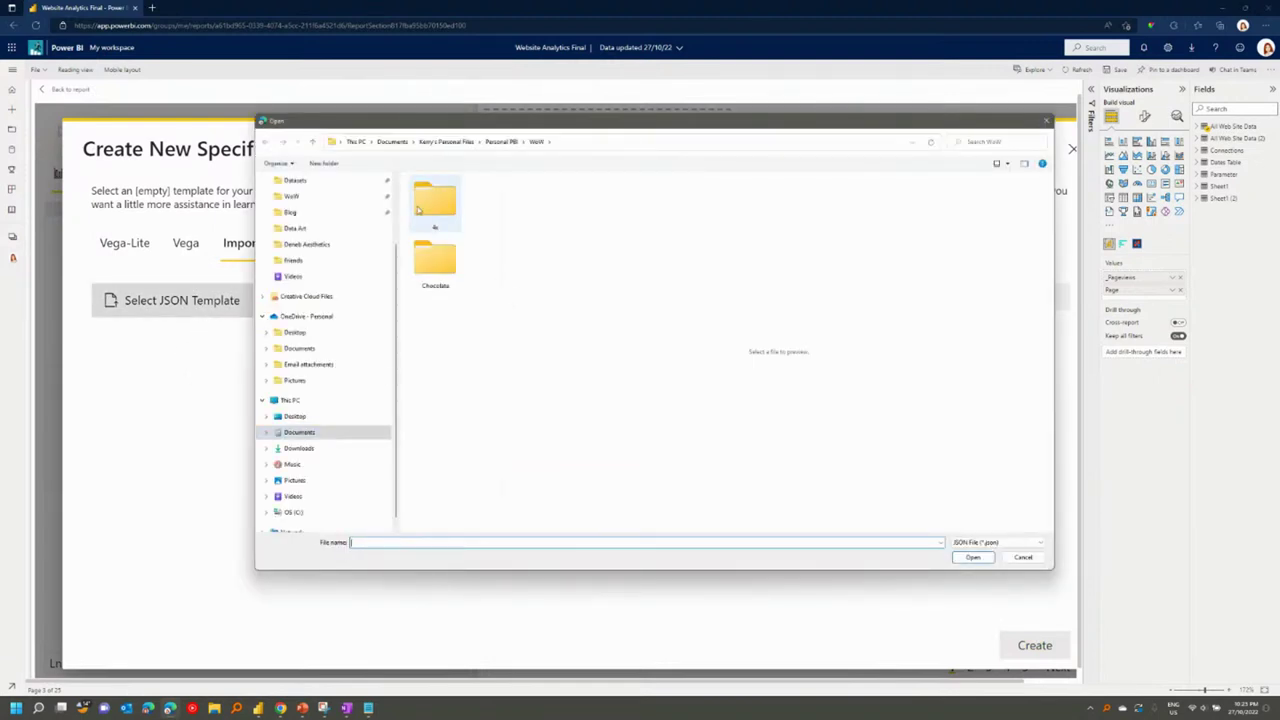
scroll(340, 281, "up", 2)
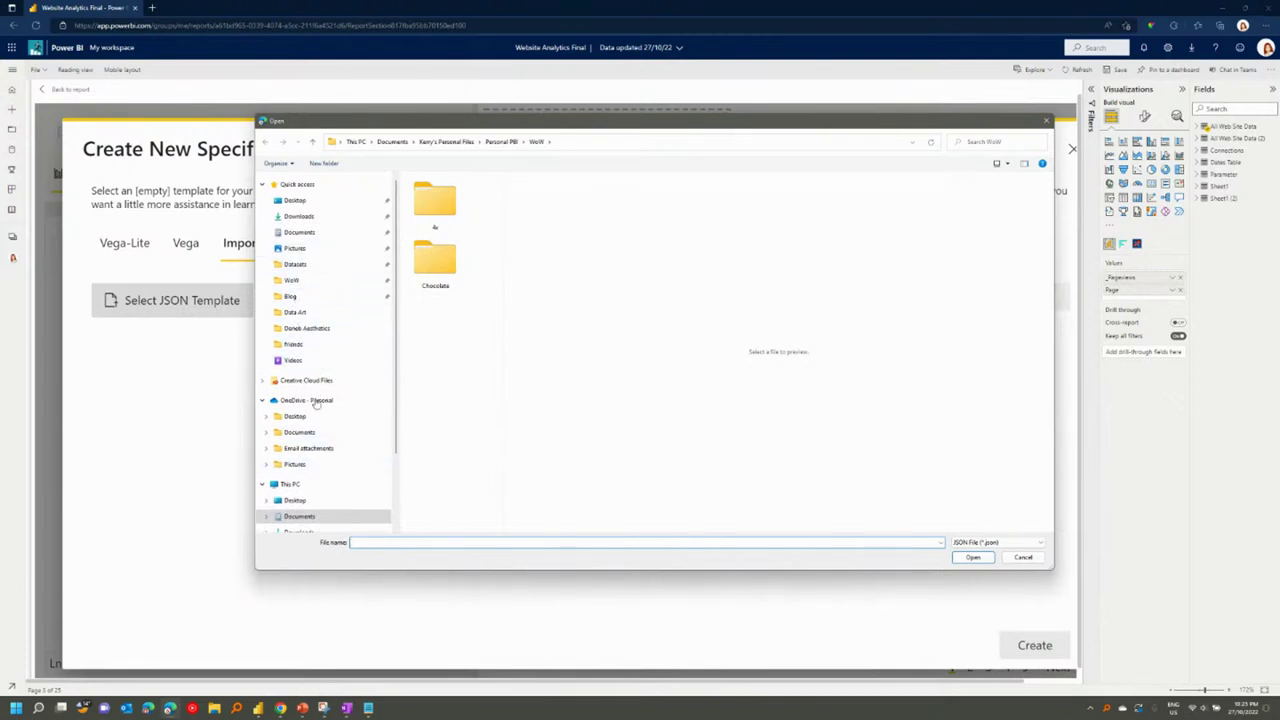
left_click(307, 265)
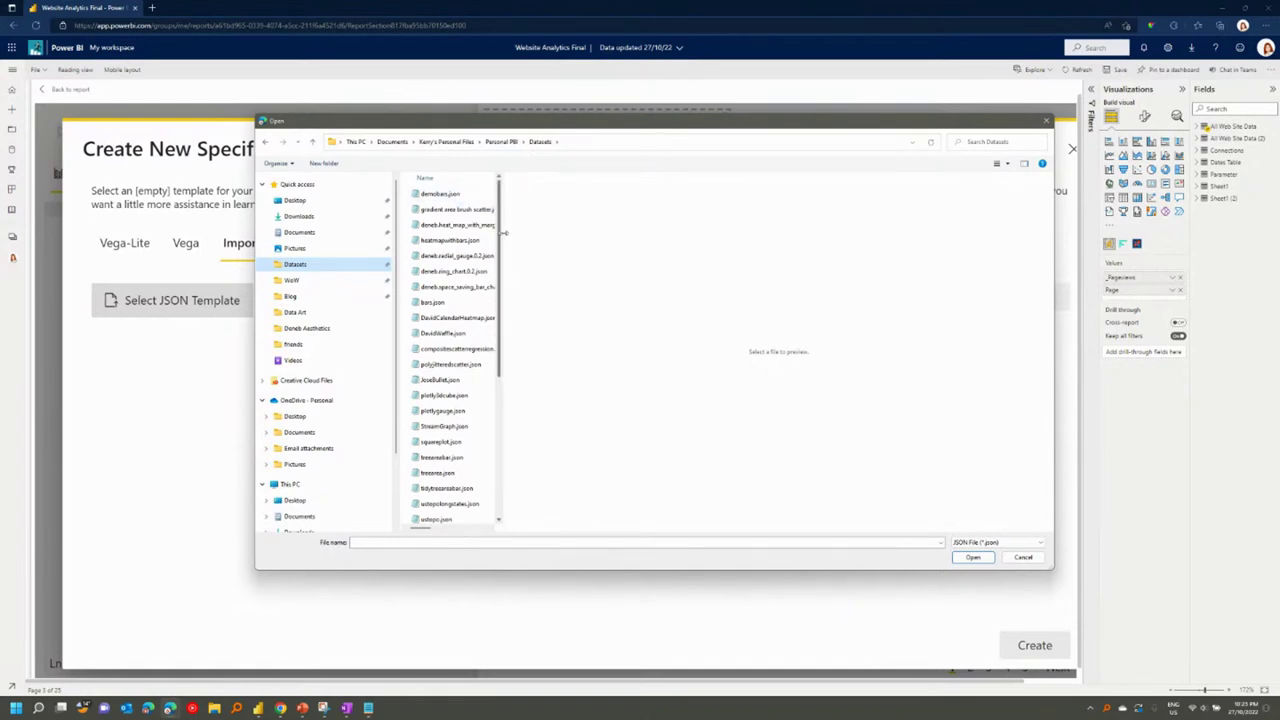
left_click(440, 193)
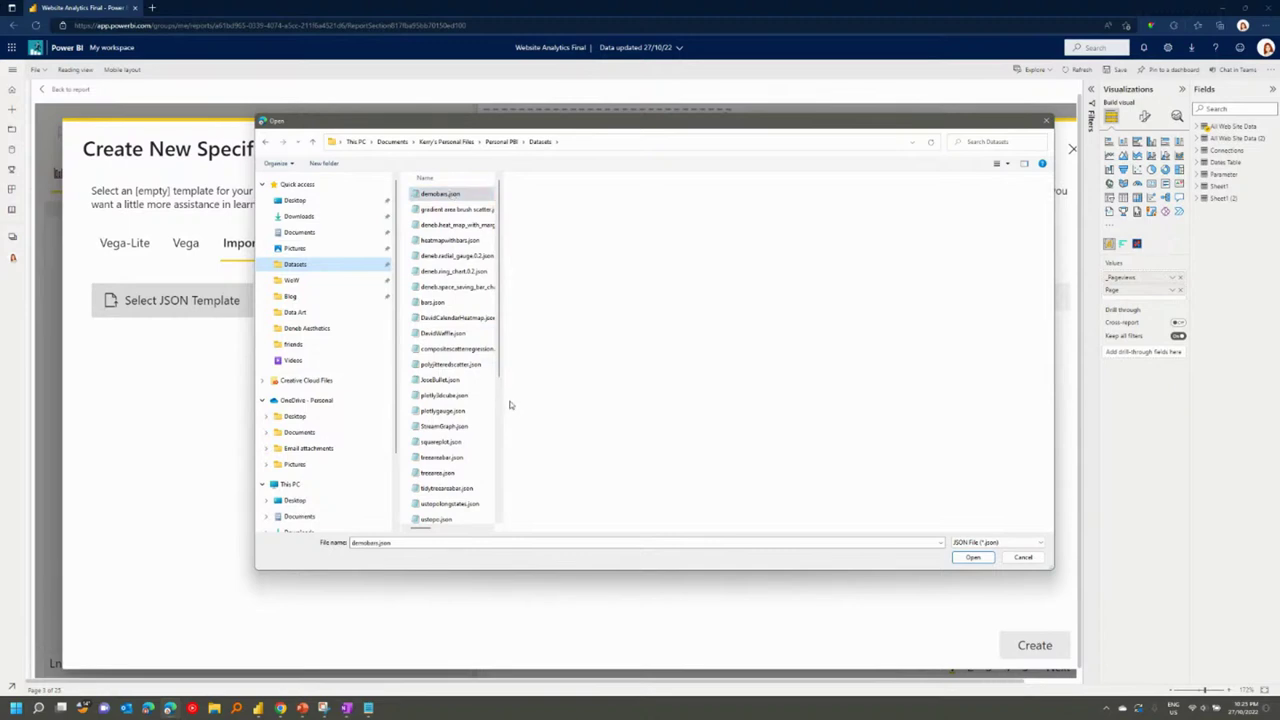
left_click(972, 557)
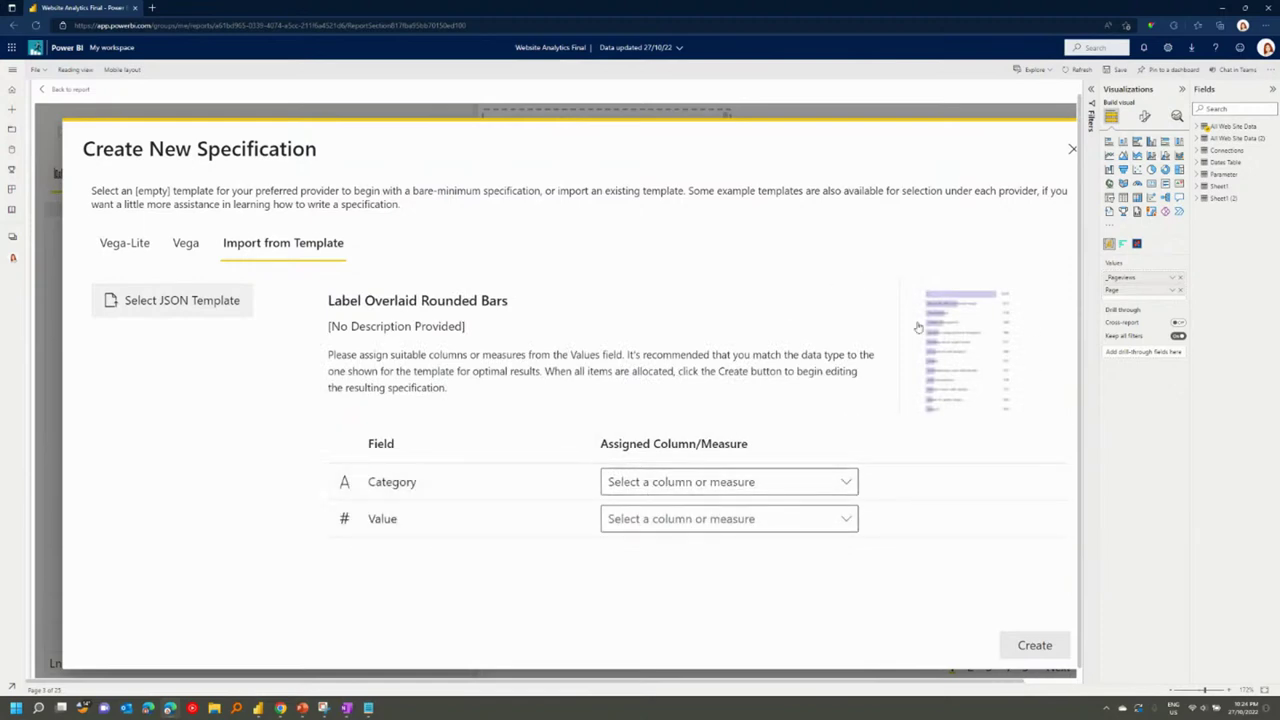
Assign Page to the template's Category field and _Pageviews to its Value field, and create the specification.
left_click(843, 486)
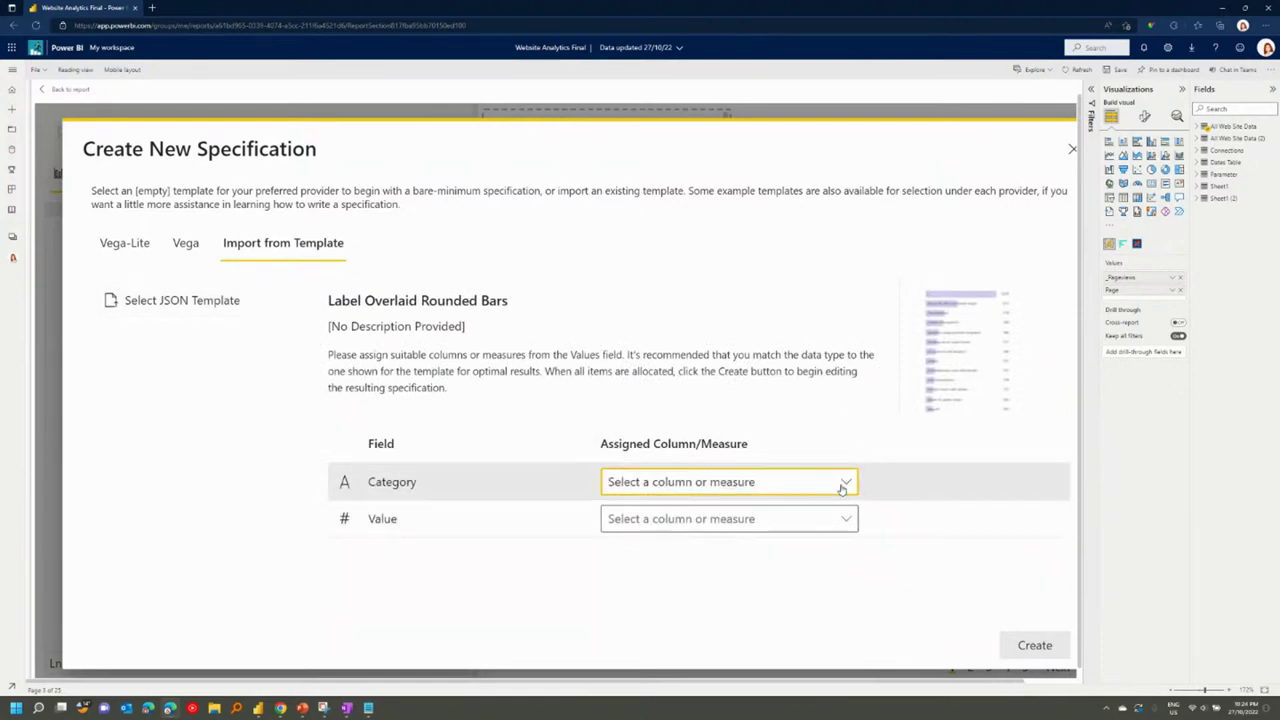
left_click(651, 511)
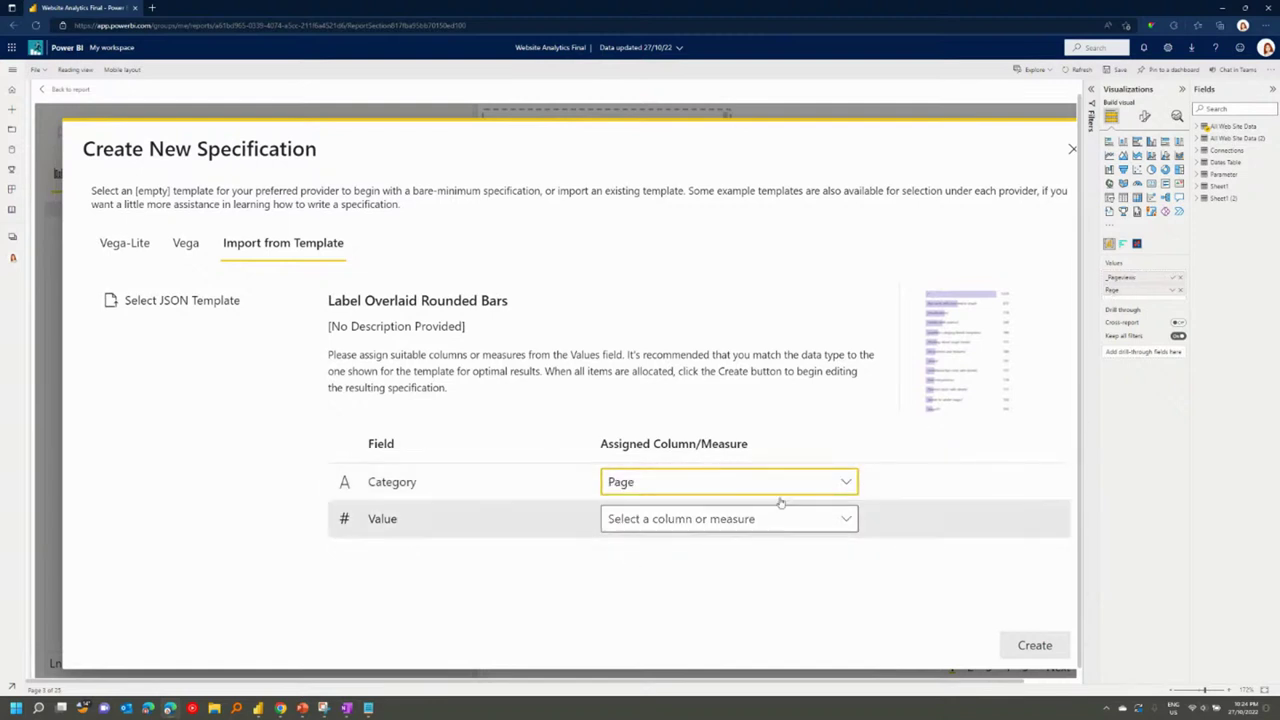
left_click(817, 520)
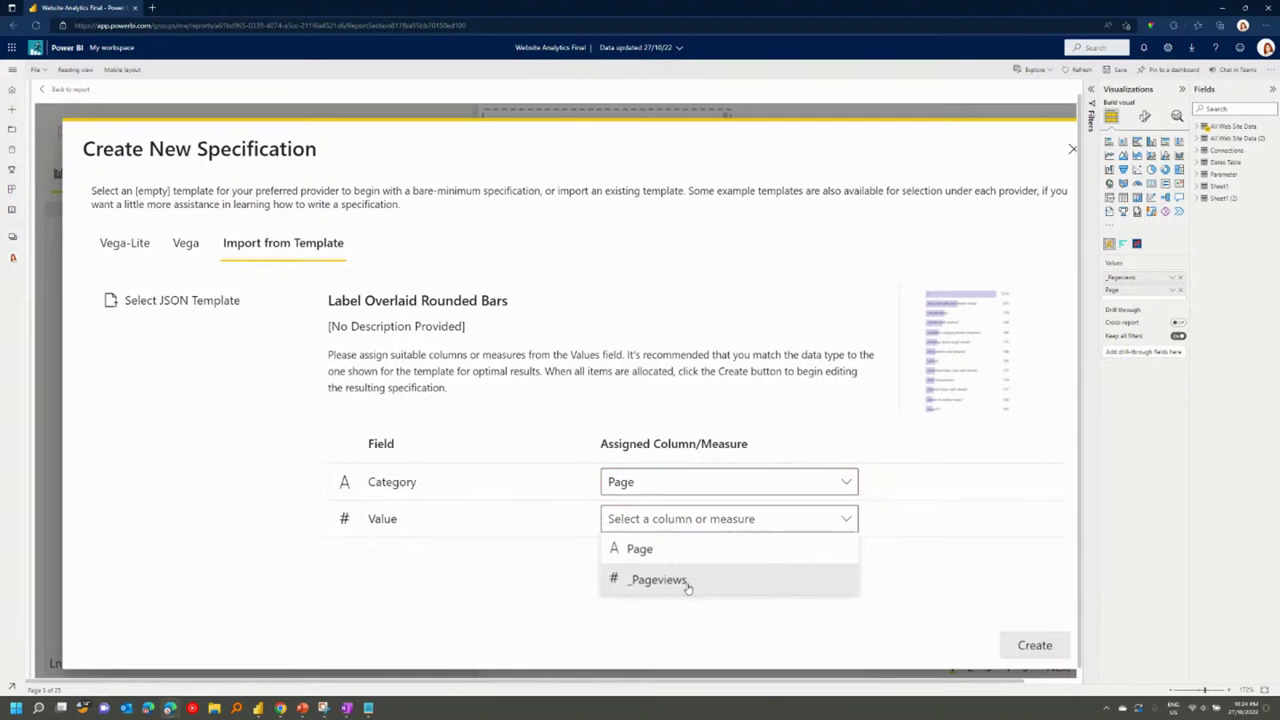
left_click(805, 594)
left_click(1020, 645)
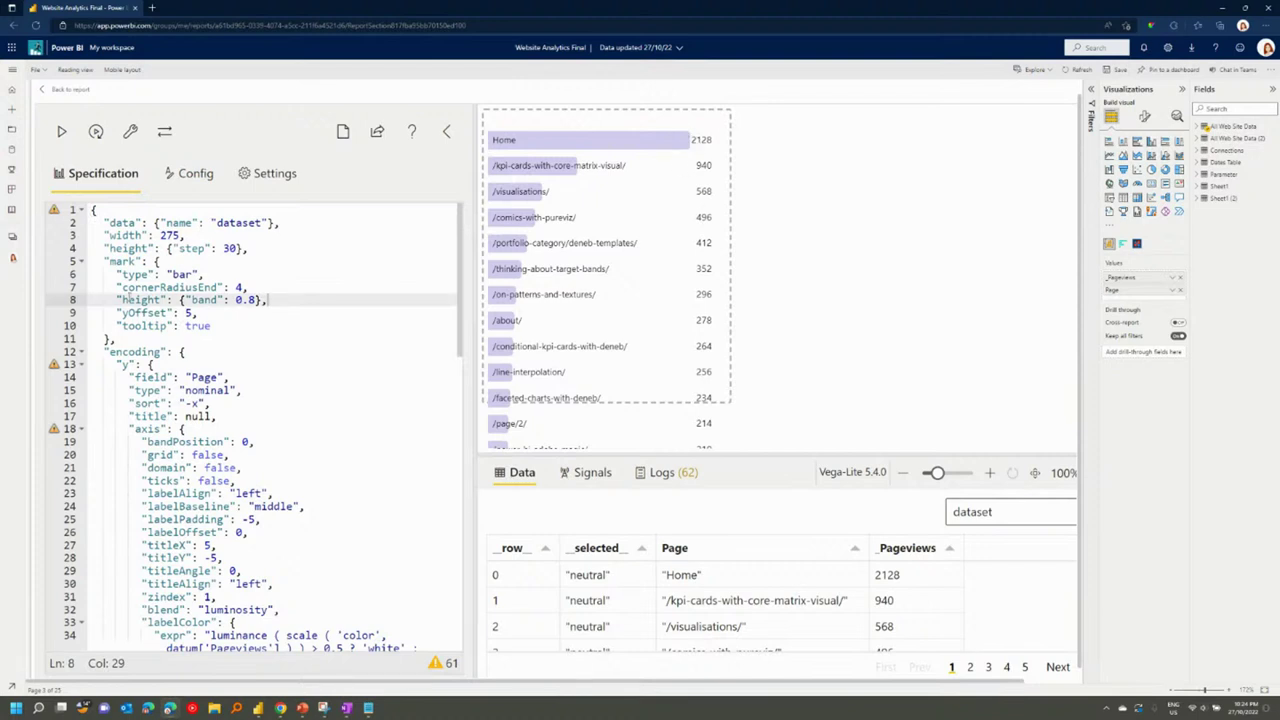
Look over the bar mark's properties in the specification, from the corner radius down to the encoding block.
left_click_drag(117, 287, 298, 287)
key("Down")
key("Down")
key("Down")
key("Down")
key("Down")
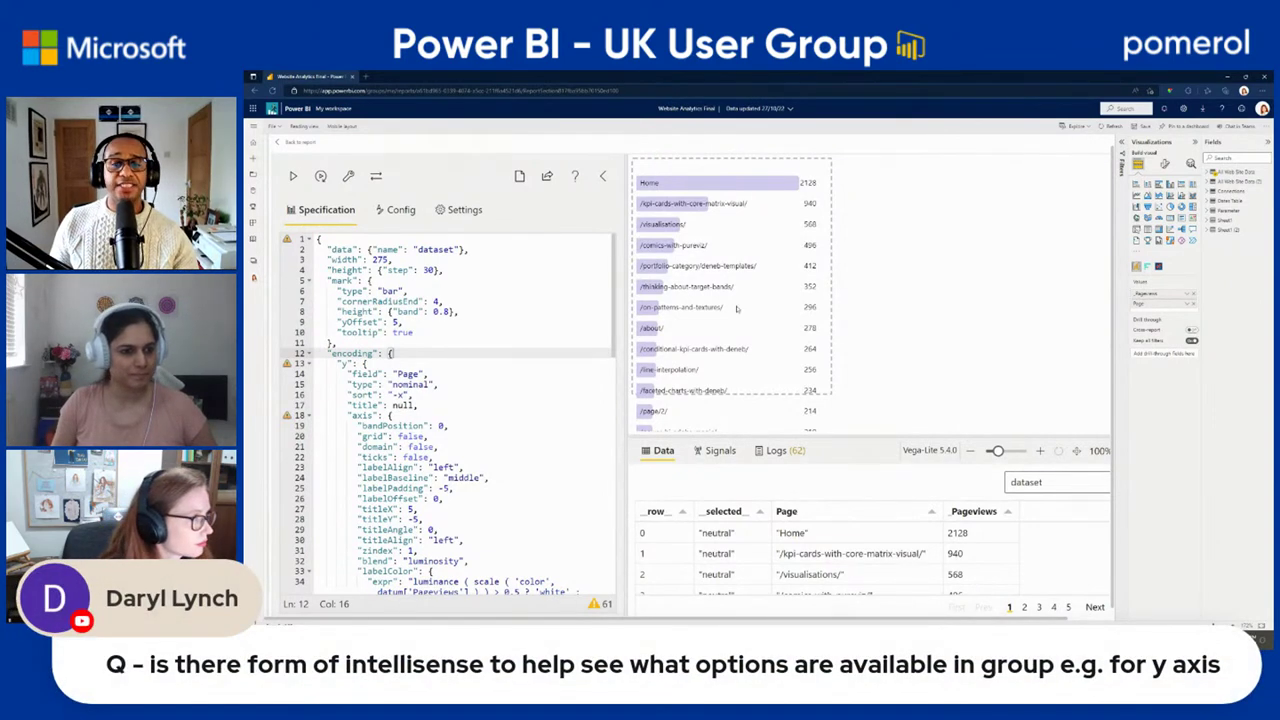
Return to the report and apply the pending changes to the Page Views visual.
left_click(290, 143)
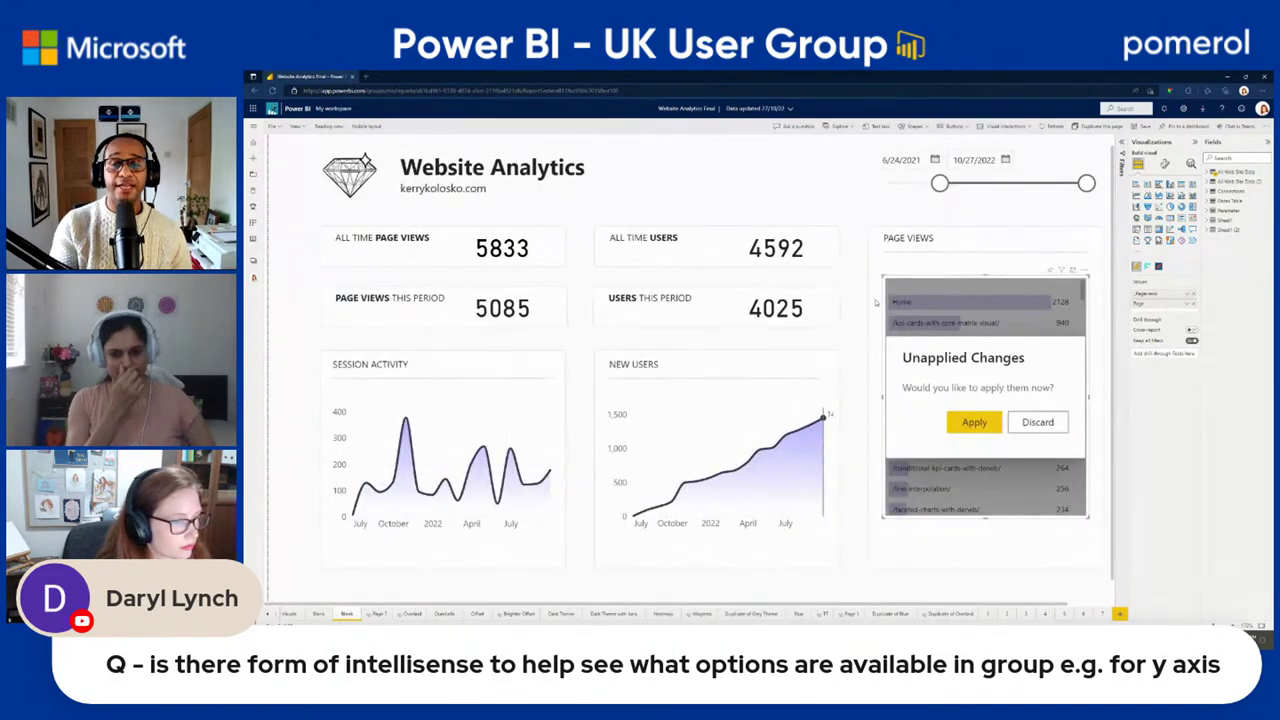
left_click(956, 425)
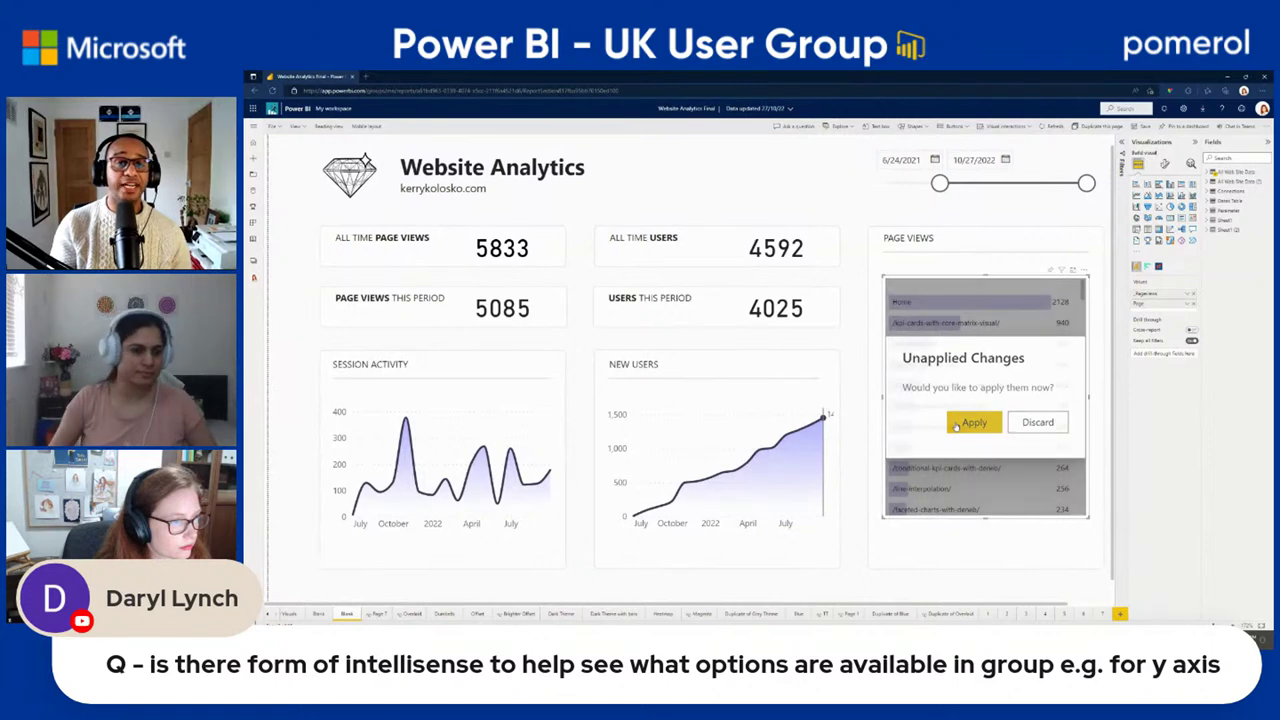